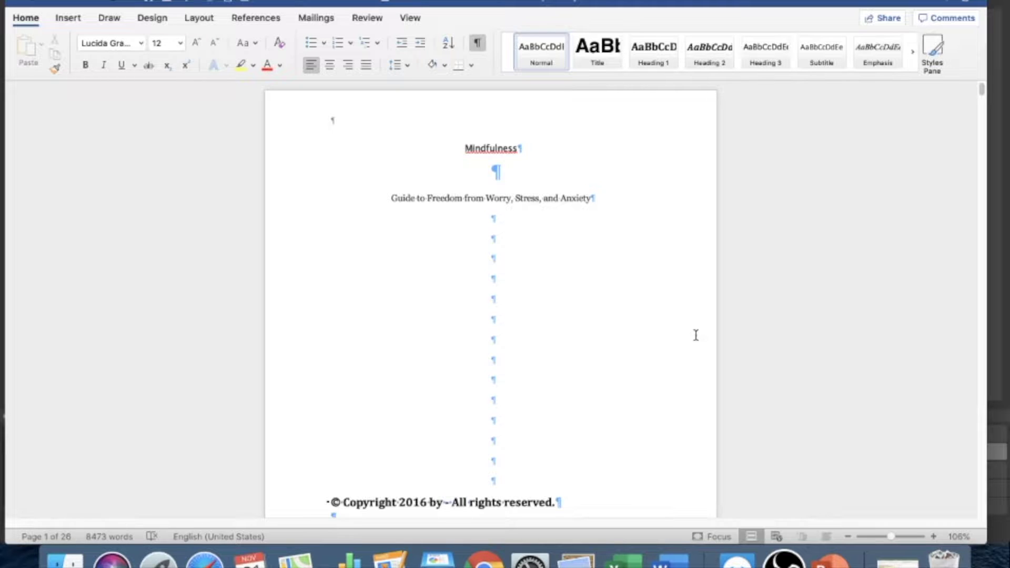
key("super+8")
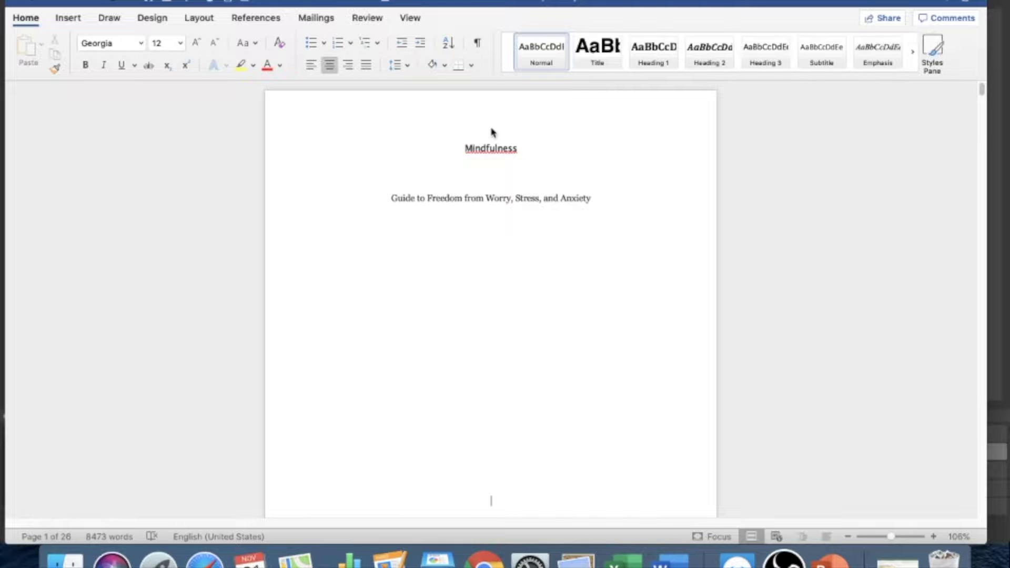
left_click(477, 43)
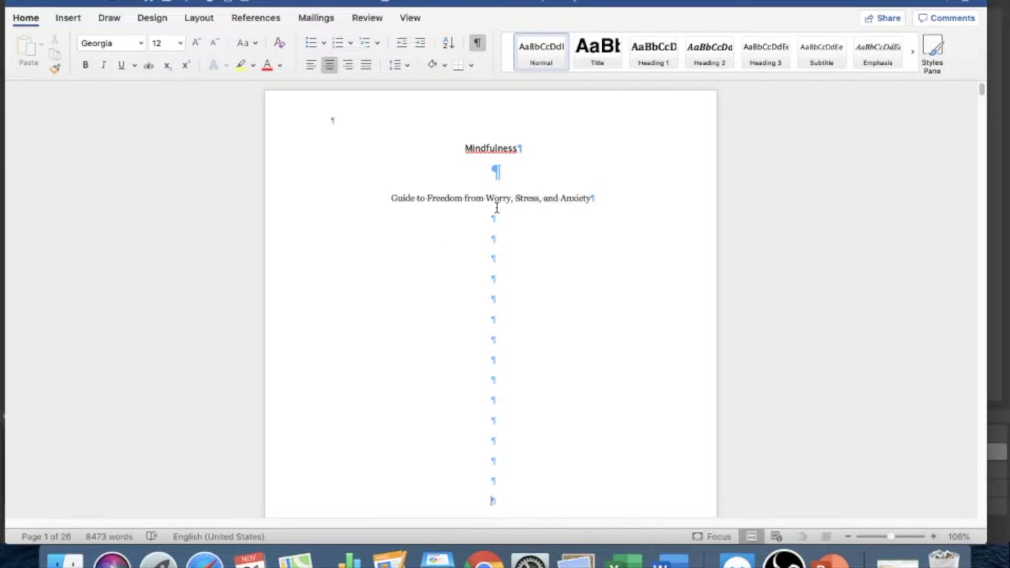
left_click(507, 174)
scroll(502, 388, "down", 1)
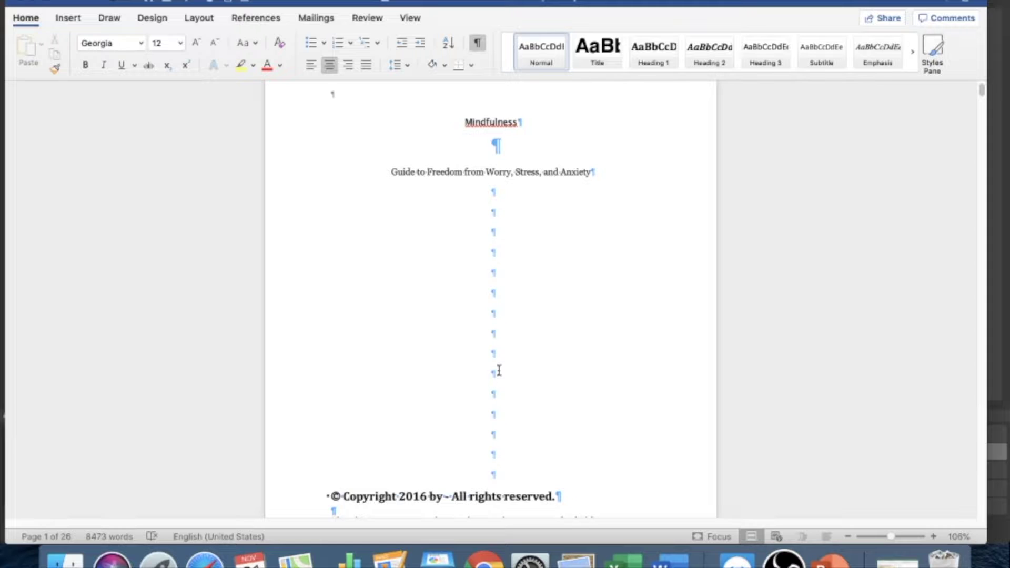
key("Return")
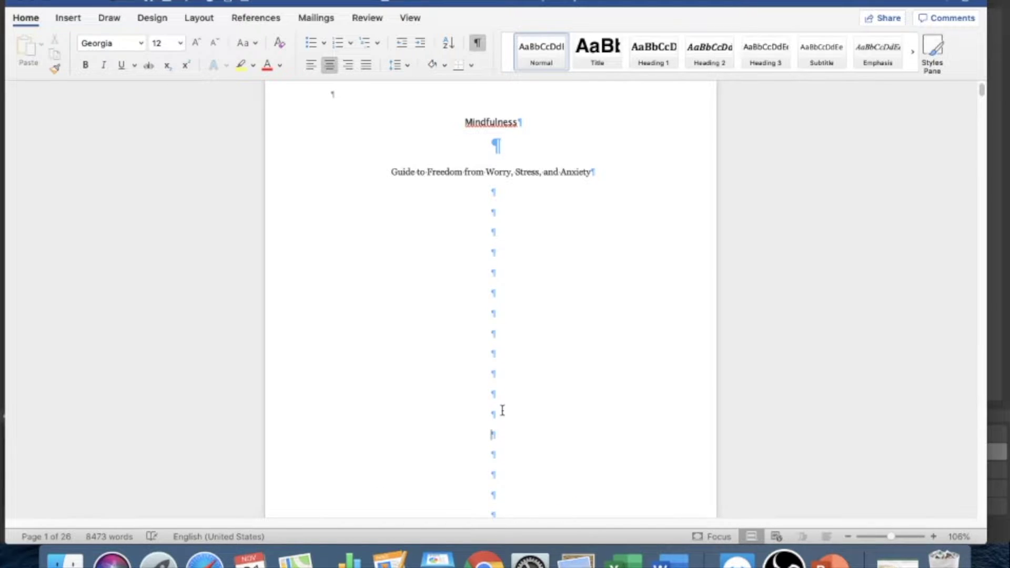
key("BackSpace")
scroll(497, 412, "down", 3)
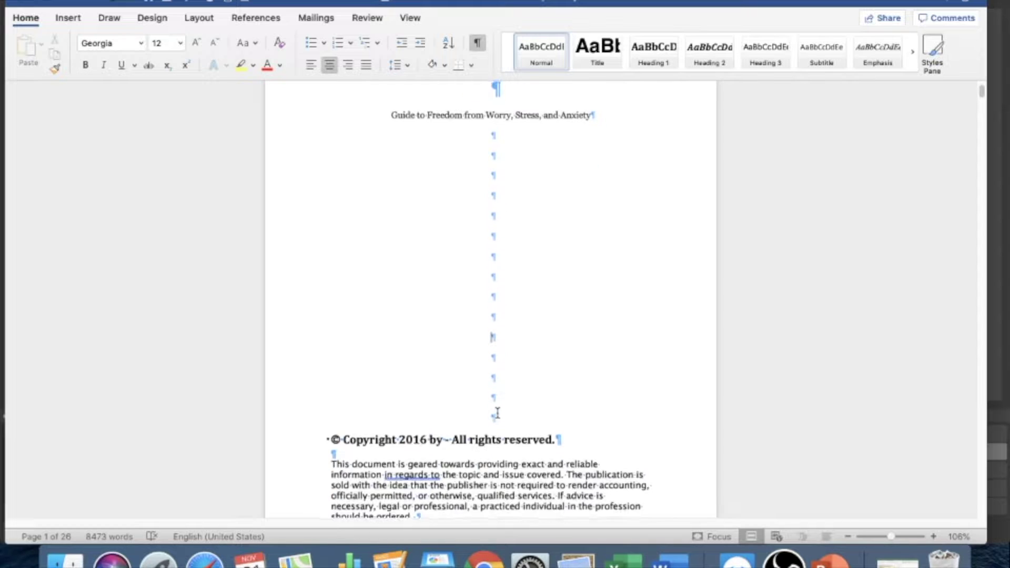
scroll(497, 413, "up", 4)
scroll(497, 413, "down", 2)
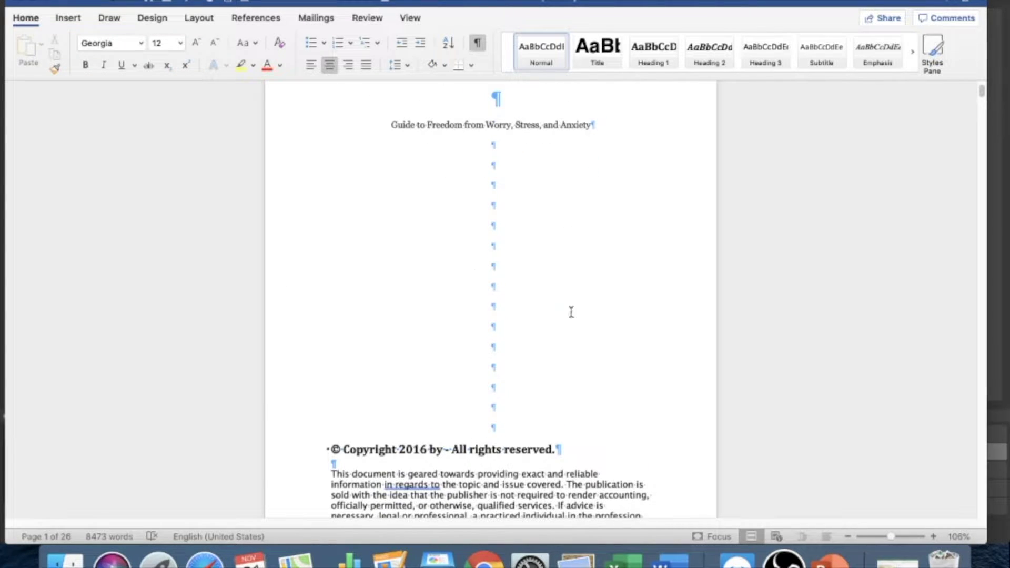
scroll(523, 317, "up", 2)
scroll(505, 314, "down", 3)
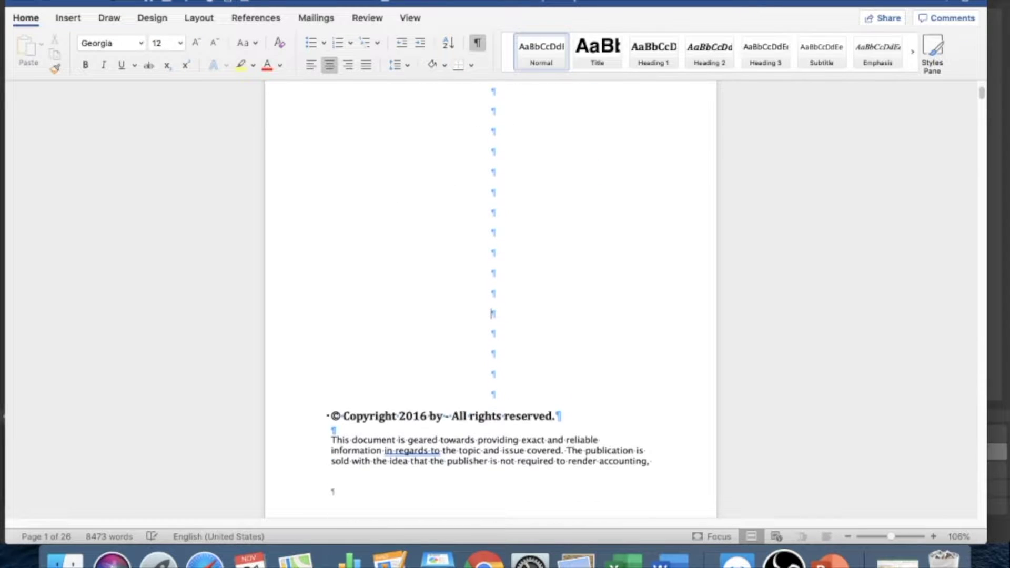
scroll(493, 313, "down", 1)
scroll(492, 322, "down", 8)
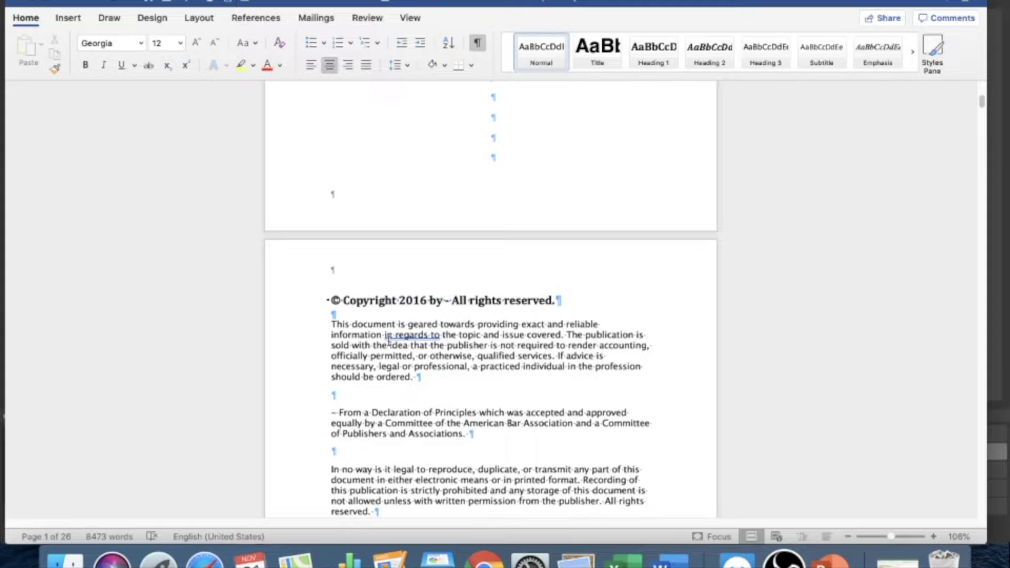
scroll(547, 289, "up", 15)
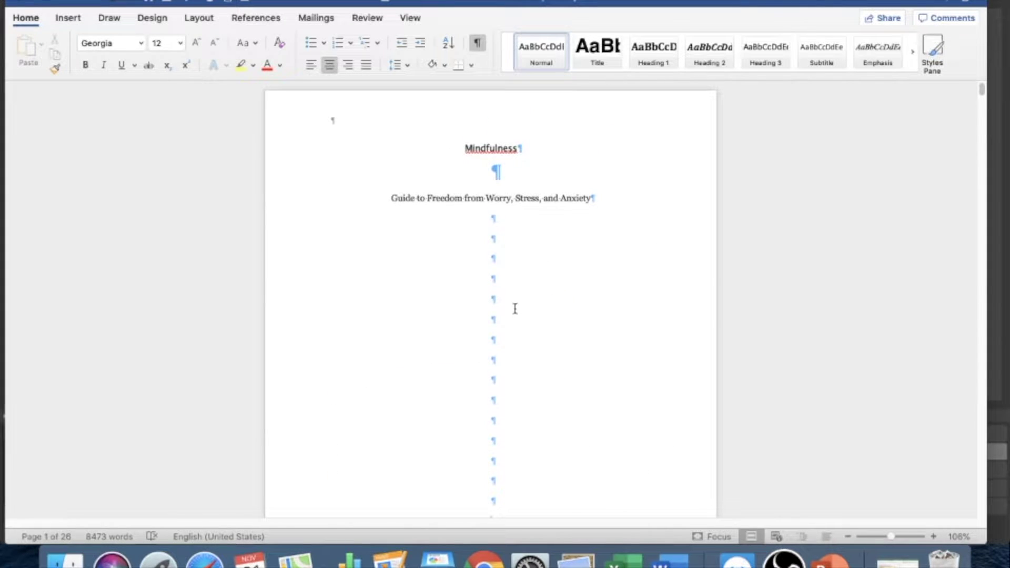
scroll(514, 309, "down", 8)
scroll(514, 308, "down", 3)
scroll(512, 307, "up", 10)
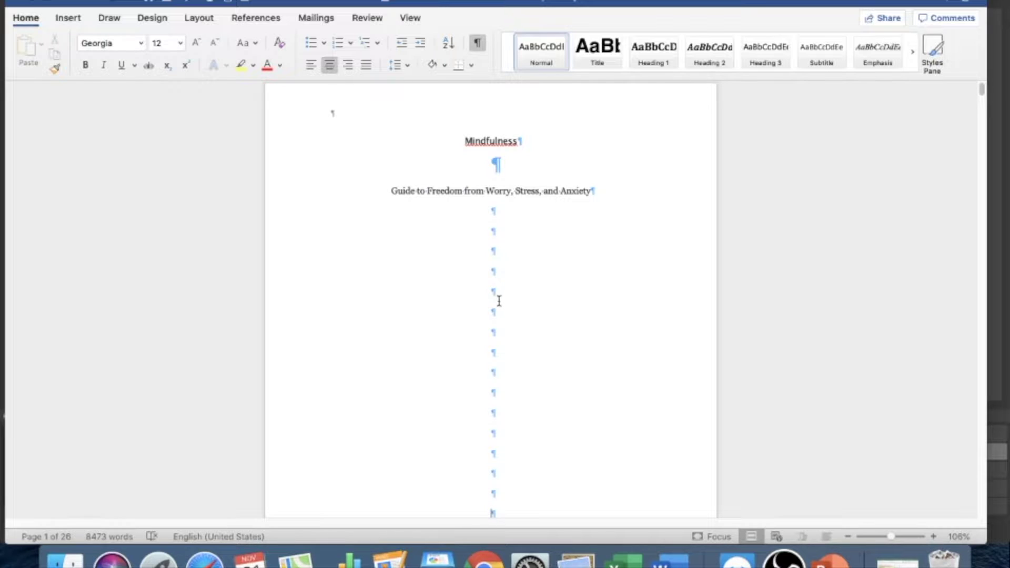
scroll(473, 344, "down", 10)
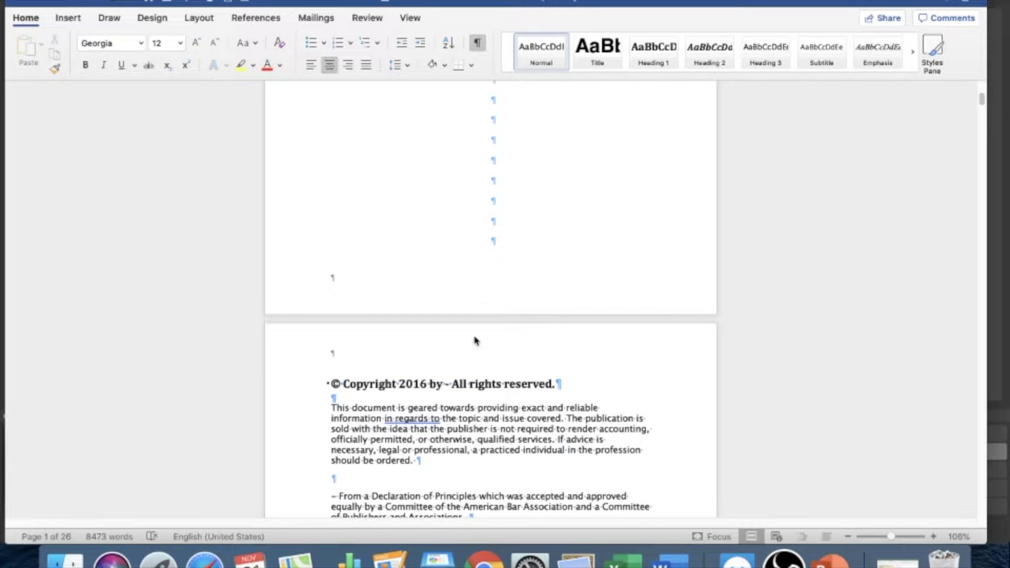
scroll(445, 404, "down", 3)
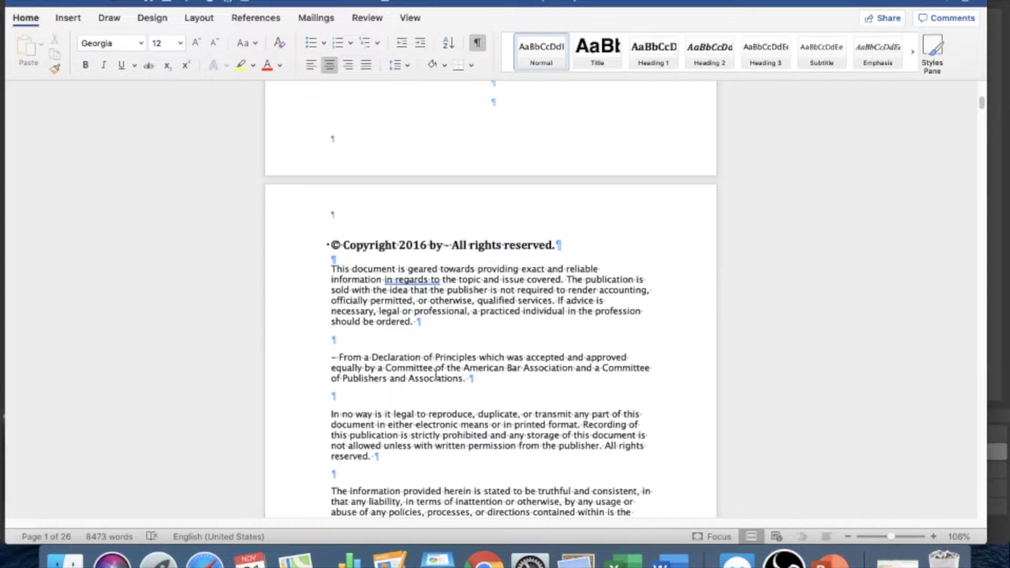
scroll(480, 295, "up", 15)
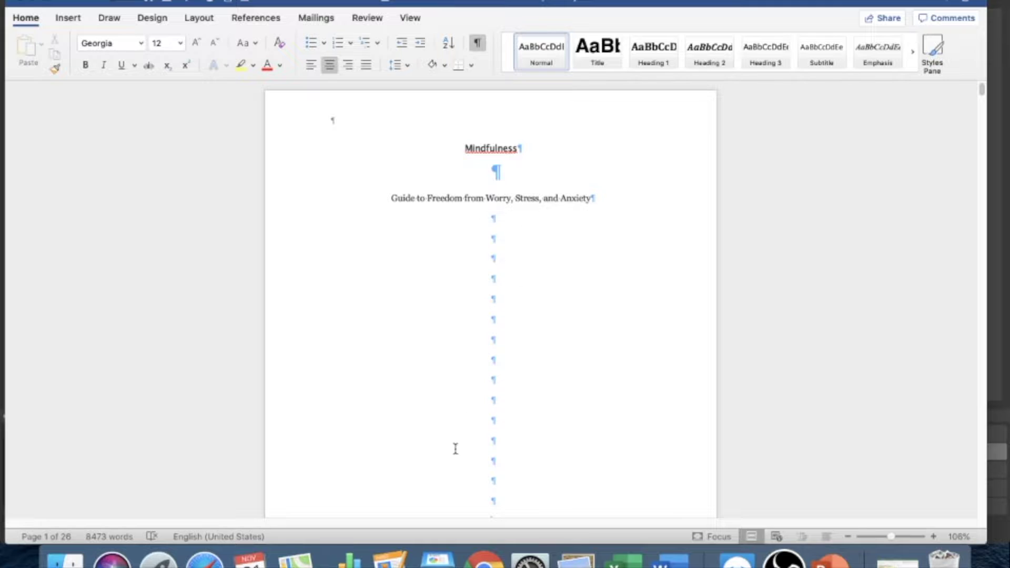
scroll(452, 444, "down", 10)
scroll(502, 242, "up", 1)
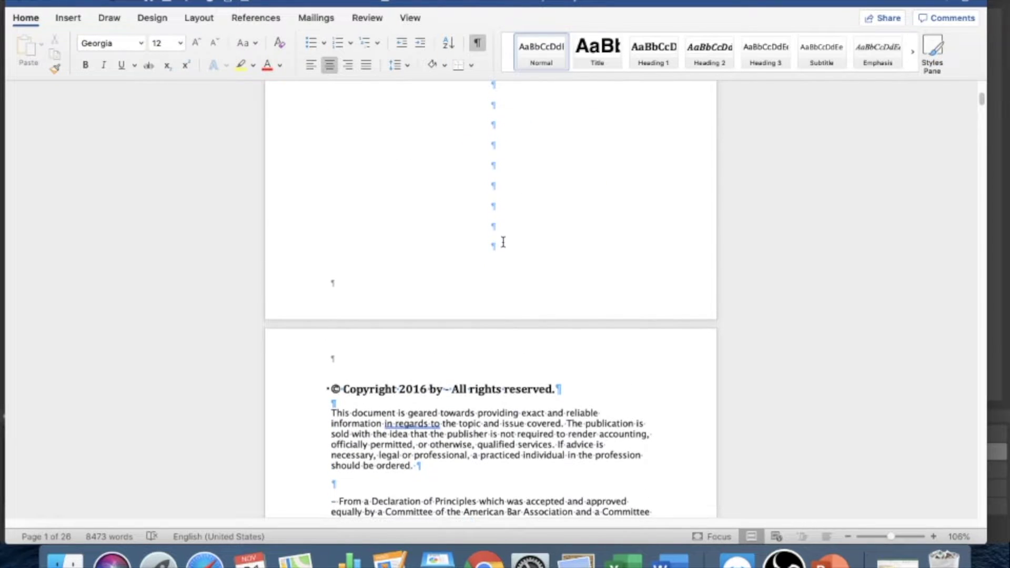
Step: Remove the blank lines below the subtitle and insert a page break before the copyright heading
key("Delete")
key("Delete")
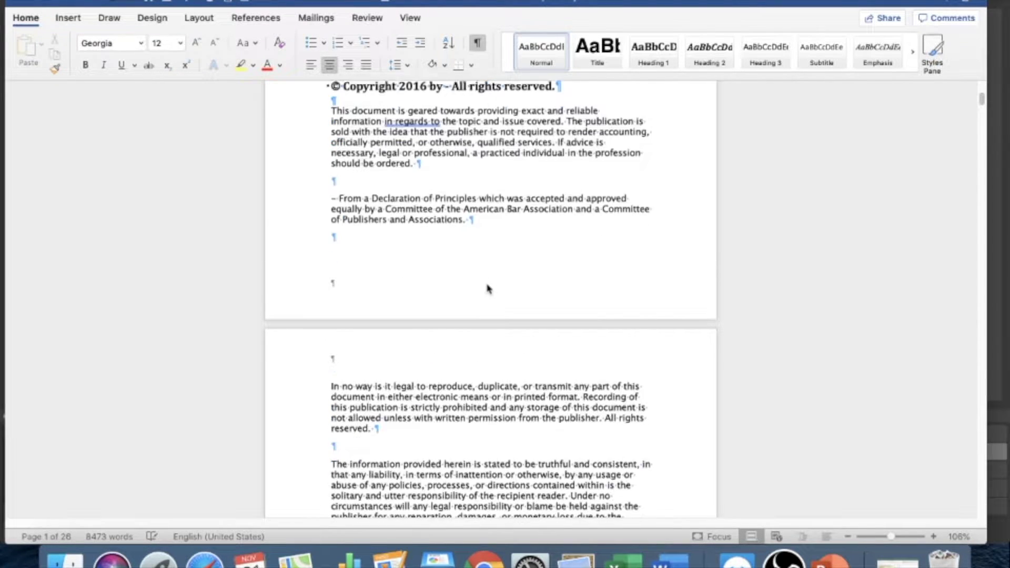
key("BackSpace")
key("BackSpace")
key("BackSpace")
key("BackSpace")
key("BackSpace")
key("BackSpace")
key("BackSpace")
key("BackSpace")
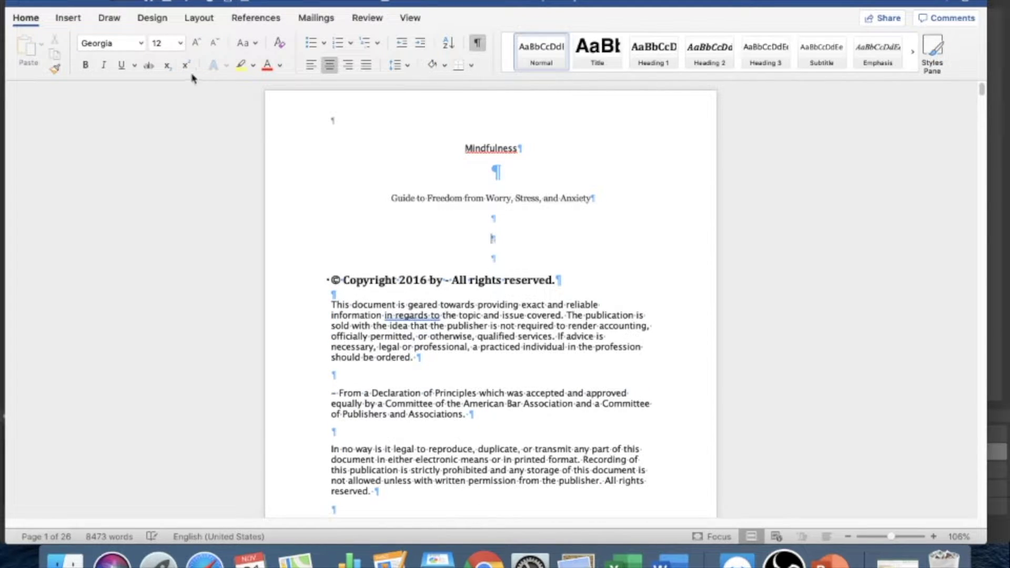
left_click(68, 20)
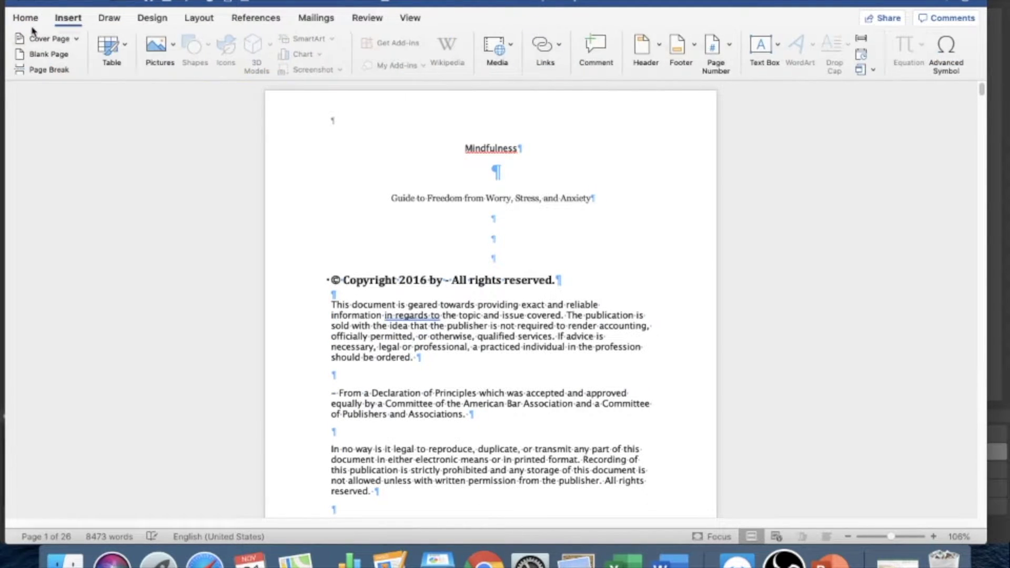
left_click(46, 69)
scroll(418, 215, "up", 5)
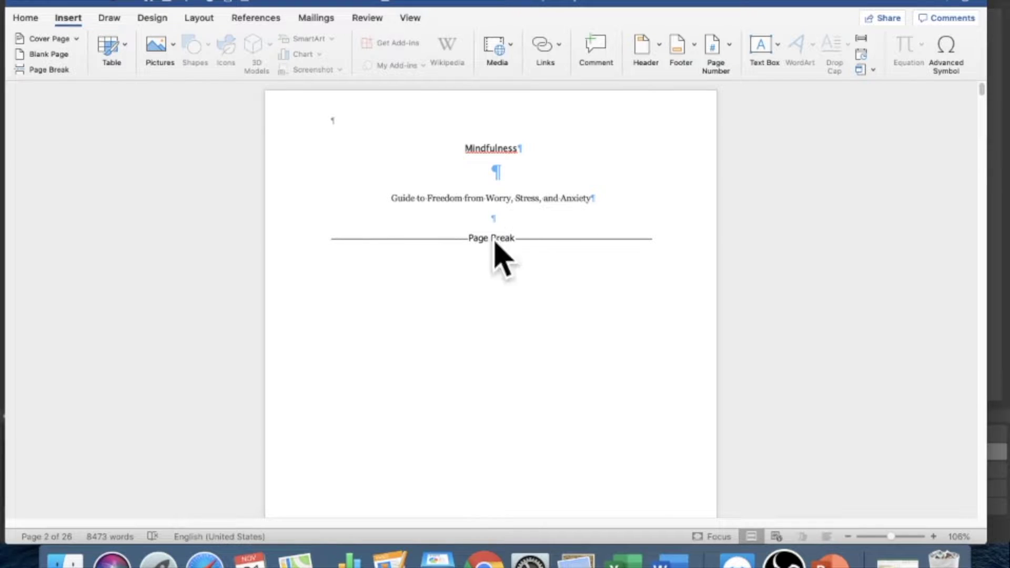
scroll(484, 264, "down", 10)
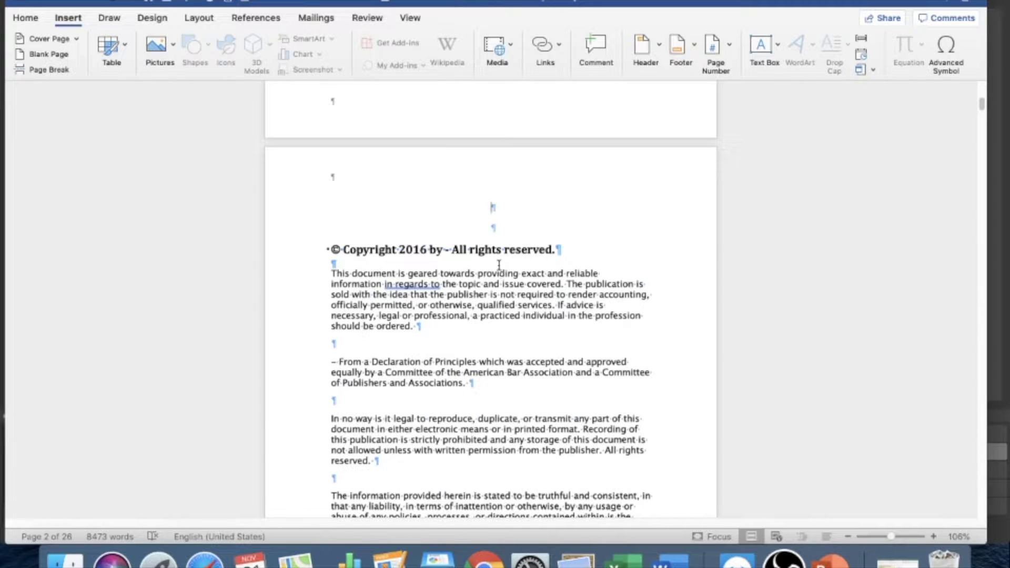
Step: Tidy the empty line above the copyright notice on page 2, undoing to restore the bold heading
left_click(489, 209)
left_click(332, 249)
key("BackSpace")
key("BackSpace")
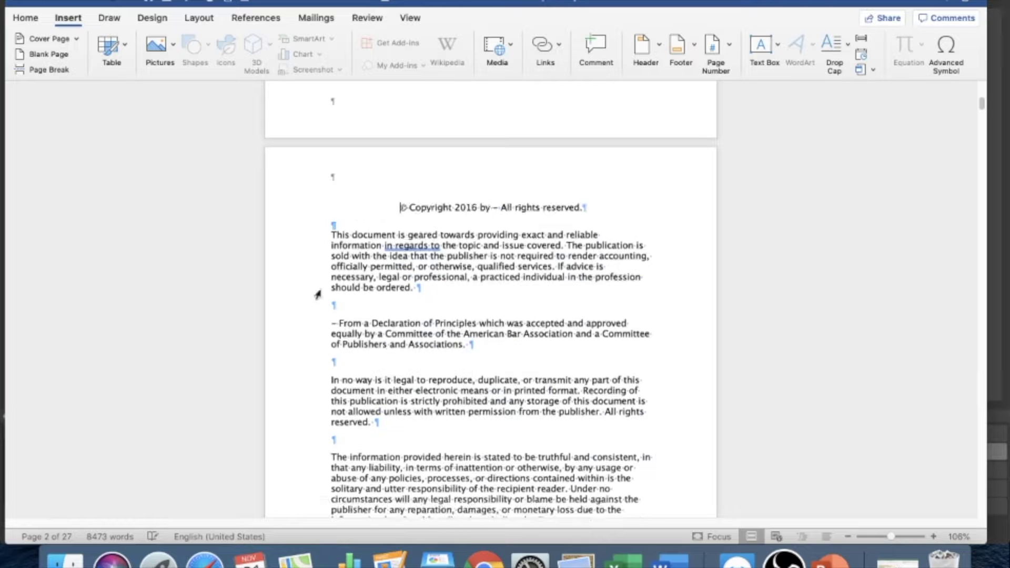
key("Return")
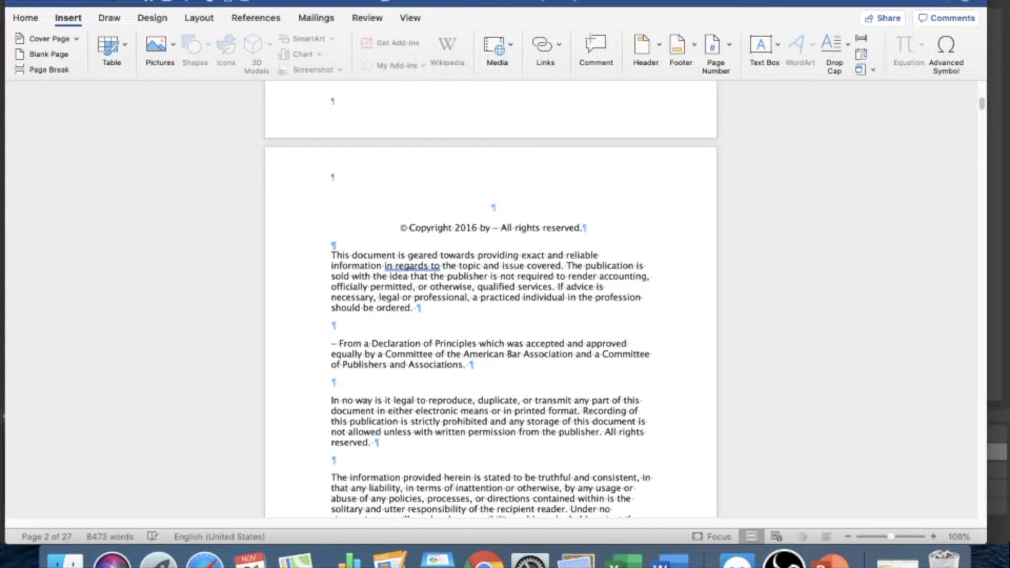
key("BackSpace")
key("super+z")
key("super+z")
key("super+z")
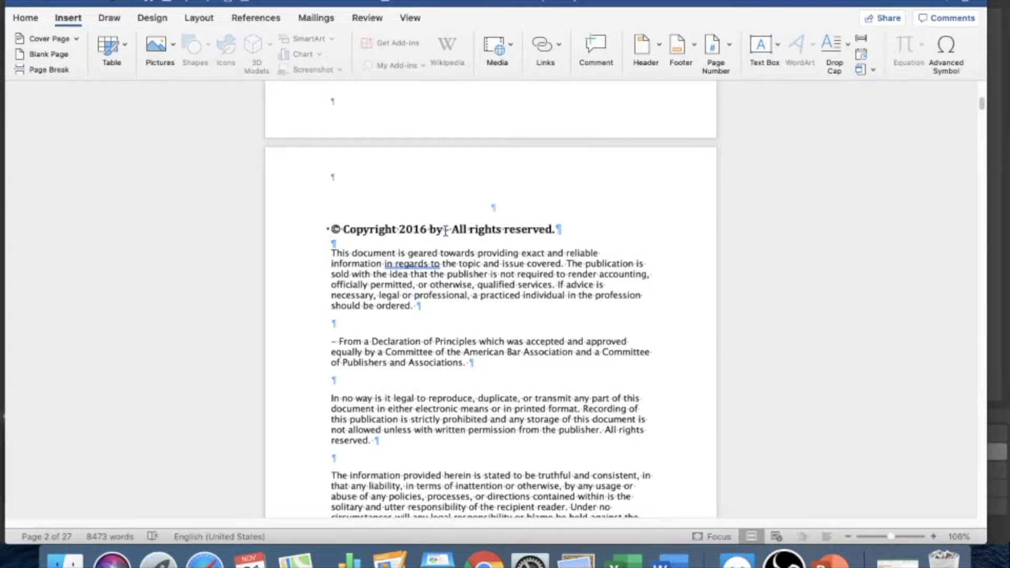
scroll(446, 229, "up", 10)
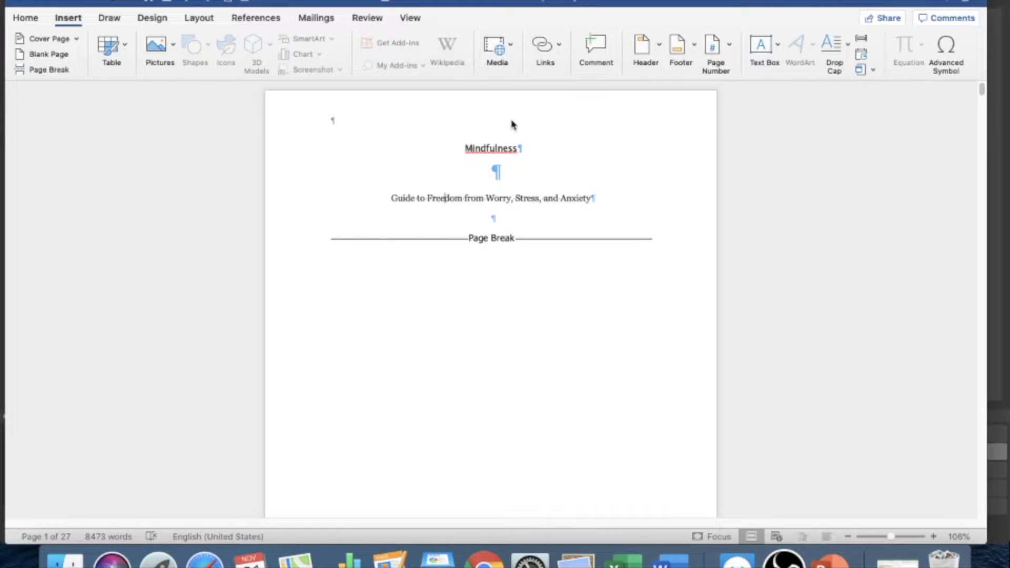
left_click(46, 21)
Step: Apply the Title style to 'Mindfulness' and center it
left_click_drag(554, 156, 424, 144)
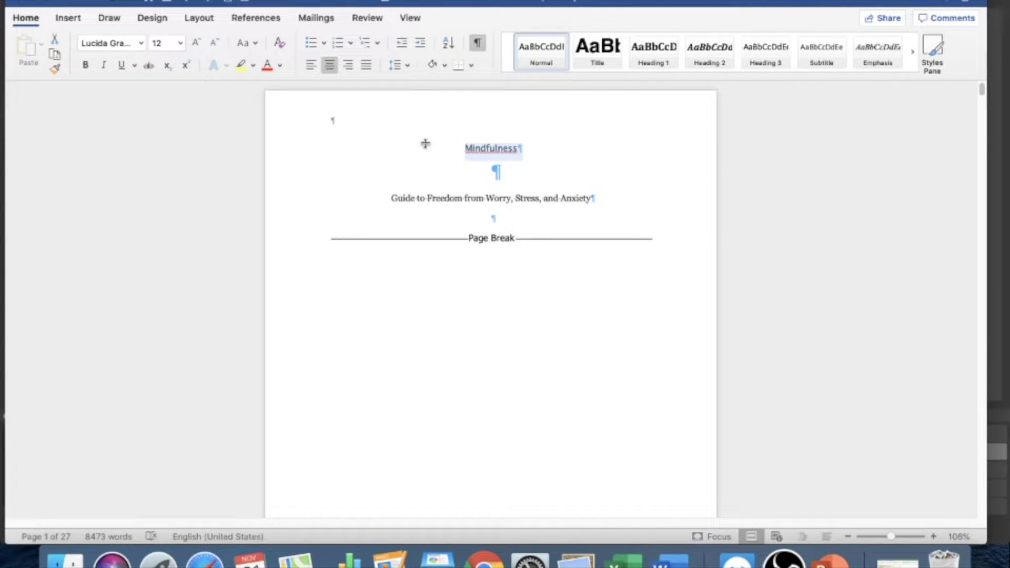
left_click(606, 53)
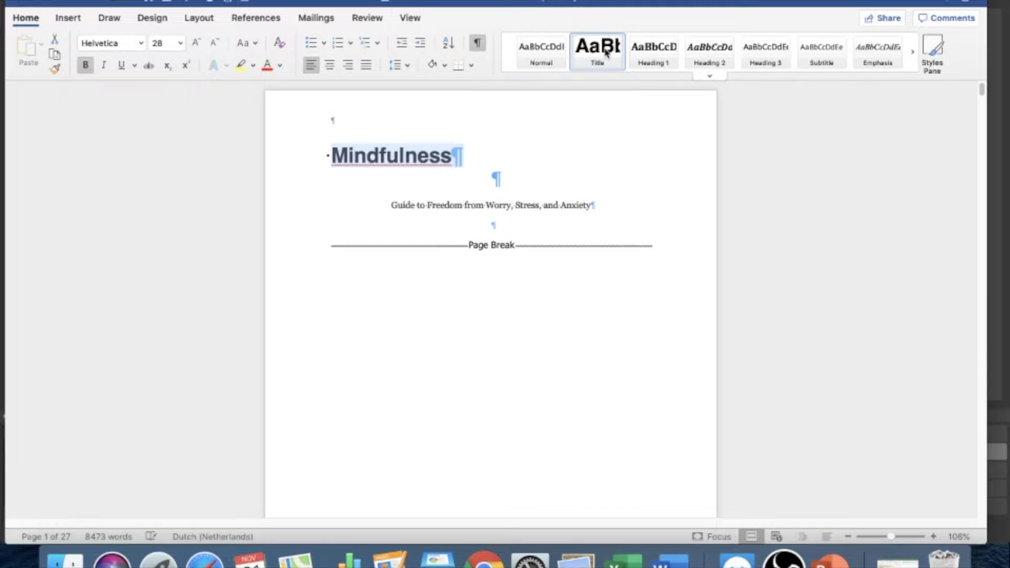
left_click(330, 66)
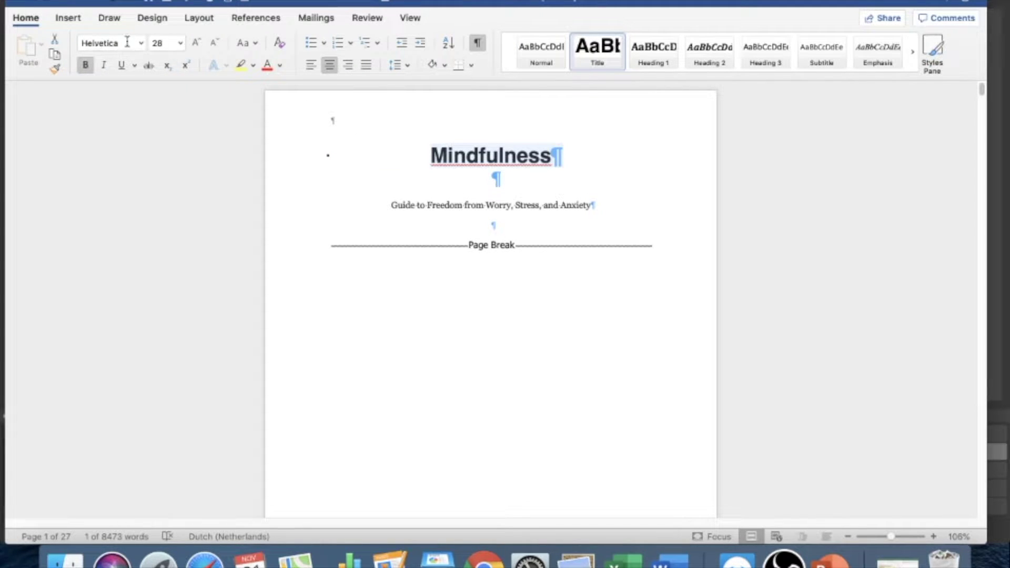
Step: Give the subtitle the Subtitle style, size 18, black colour and bold
left_click(510, 205)
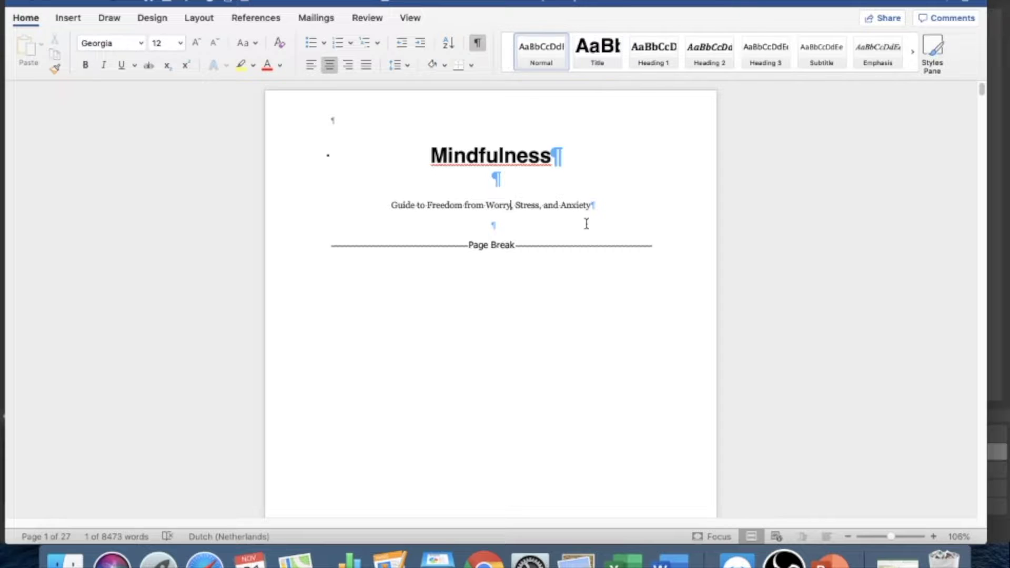
left_click_drag(593, 208, 413, 199)
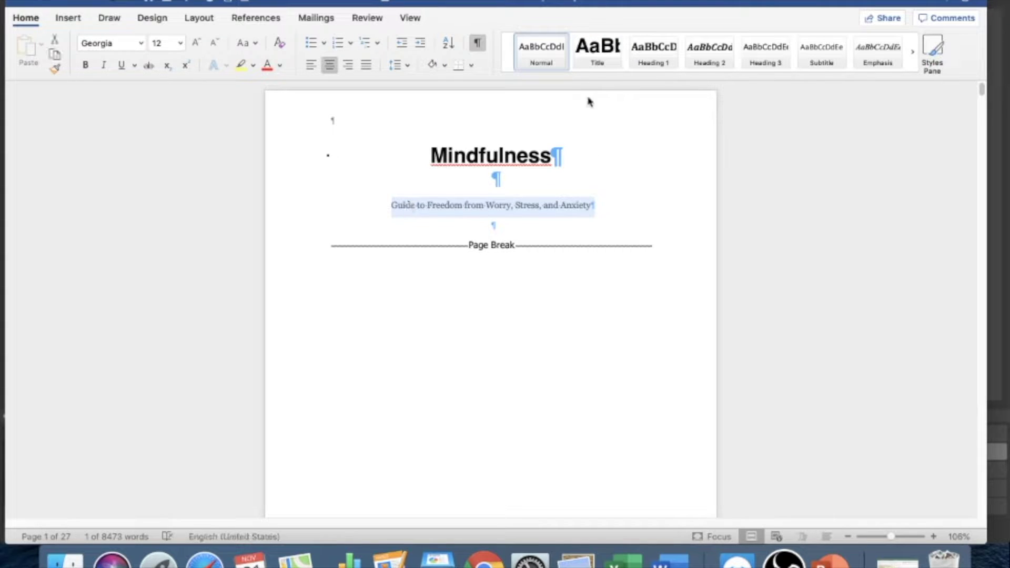
left_click(820, 59)
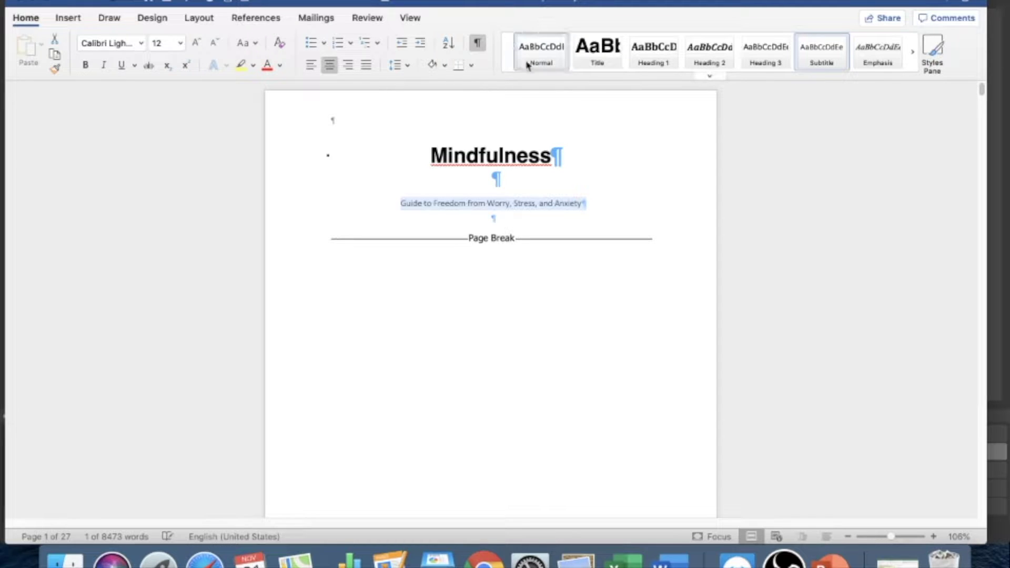
left_click(195, 42)
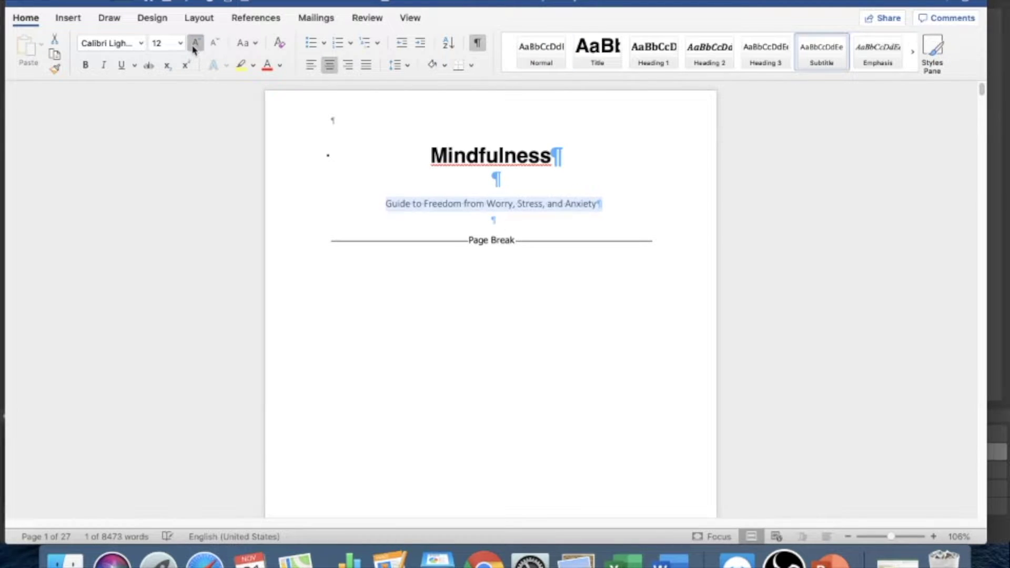
left_click(195, 42)
left_click(196, 42)
left_click(280, 65)
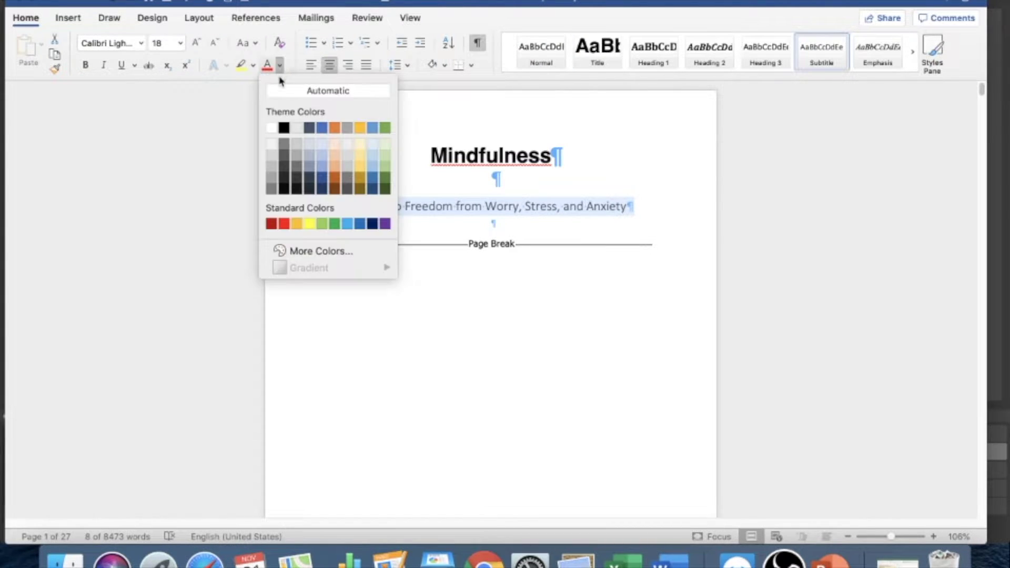
left_click(284, 127)
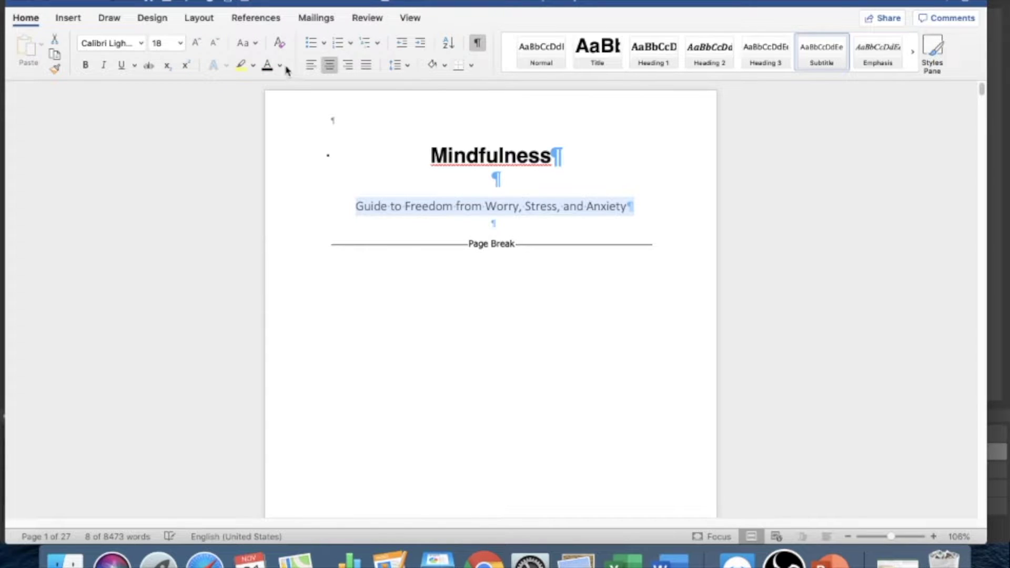
left_click(85, 65)
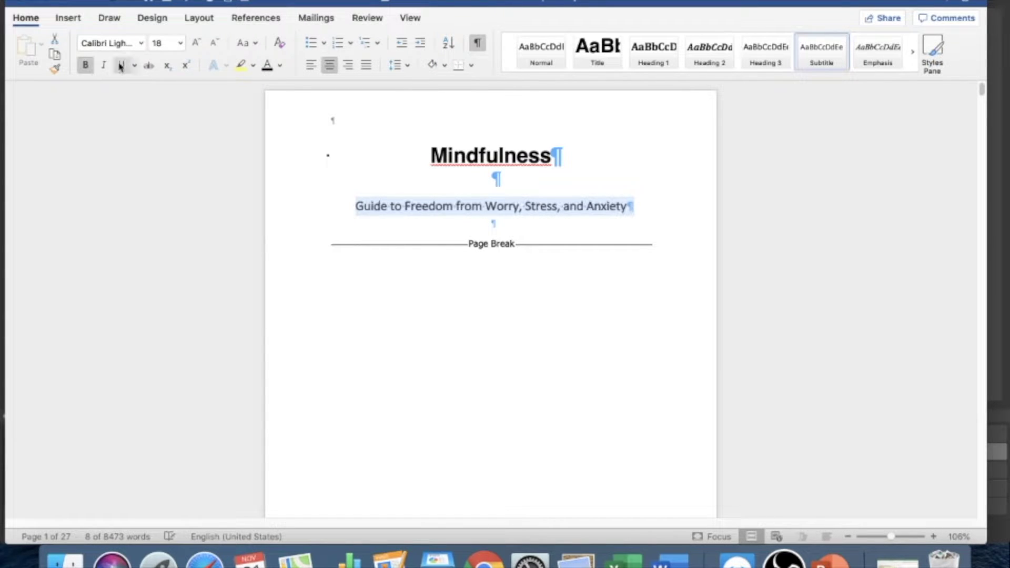
left_click(404, 205)
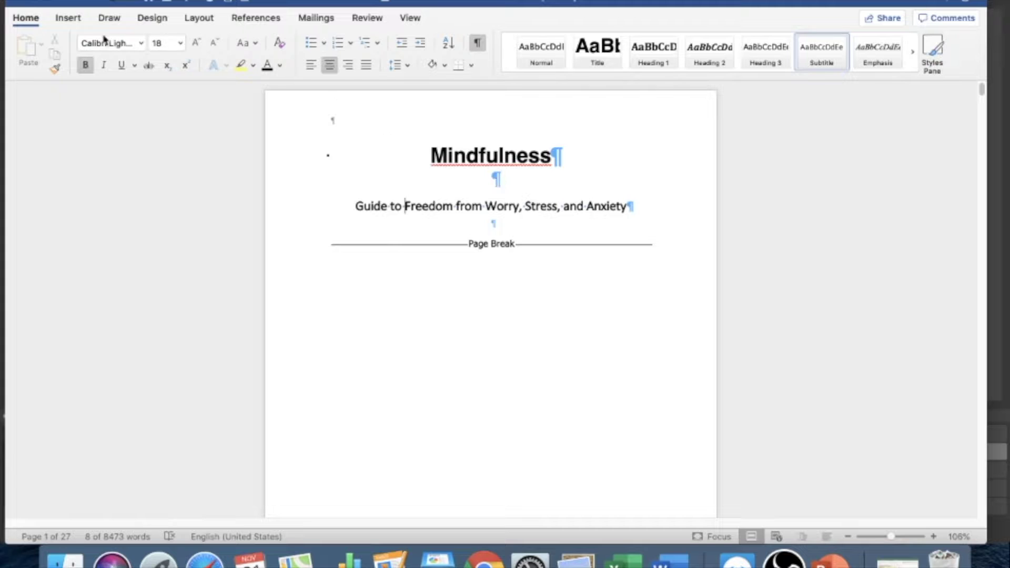
Step: Set both the title and subtitle in Helvetica
left_click_drag(636, 211, 476, 141)
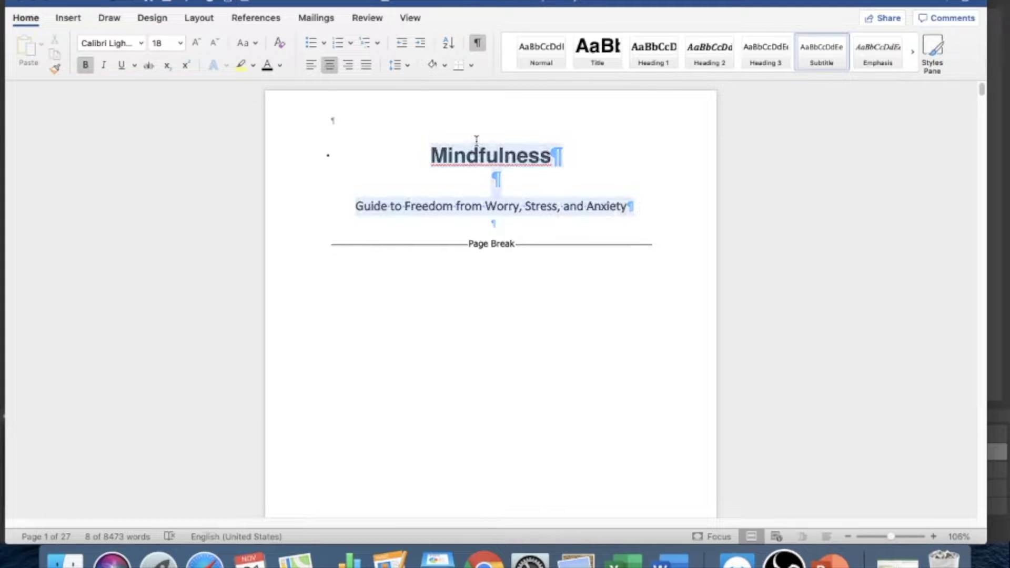
left_click(141, 42)
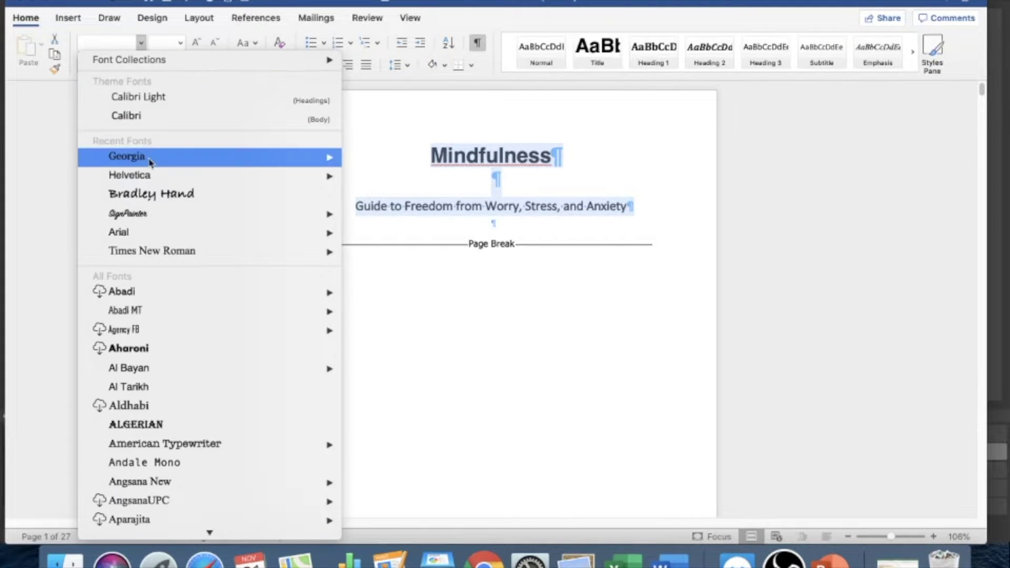
left_click(158, 176)
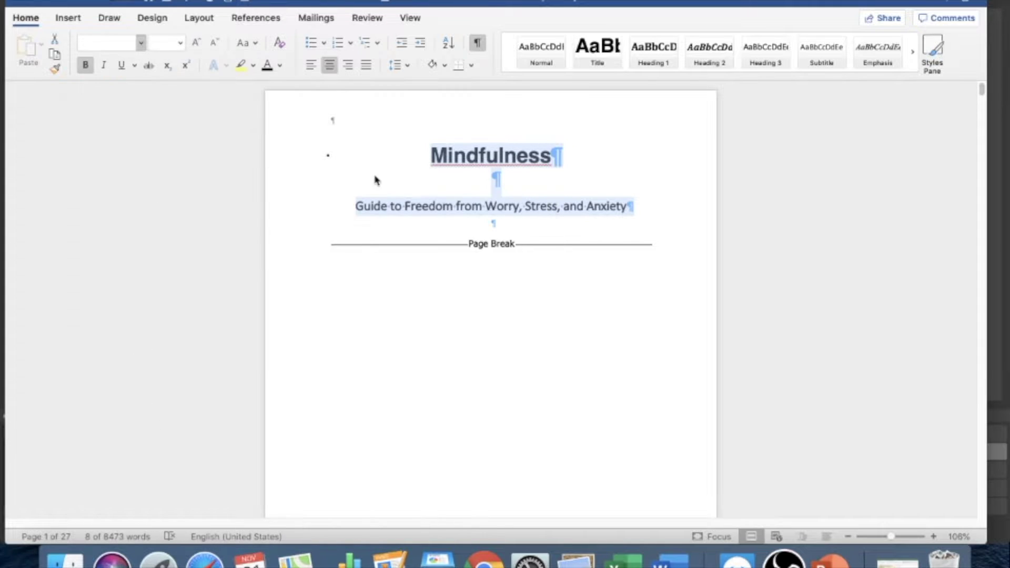
left_click(390, 160)
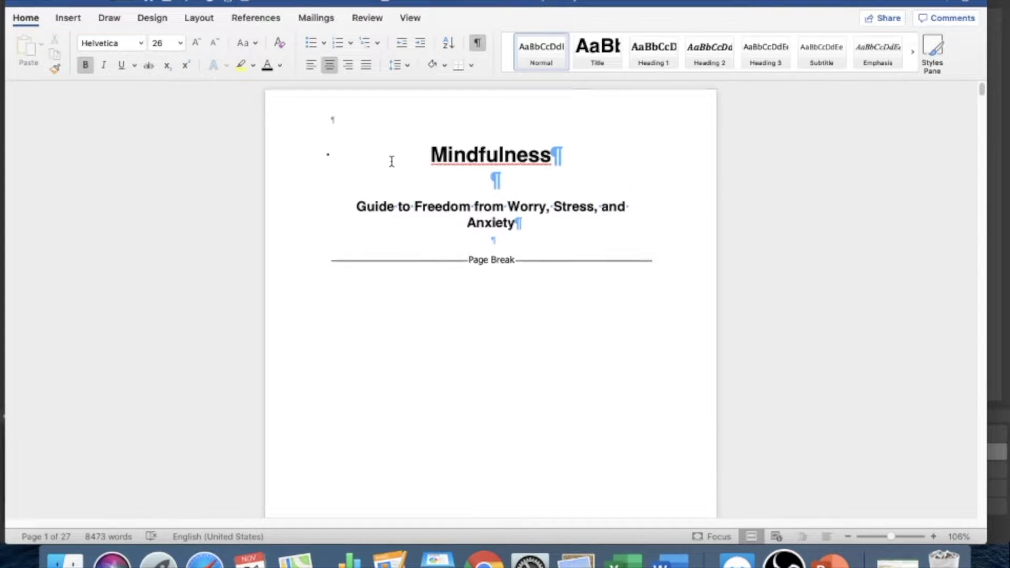
scroll(392, 162, "down", 10)
Step: Insert a page break before the Table of Contents and delete the empty lines above it
scroll(392, 162, "down", 15)
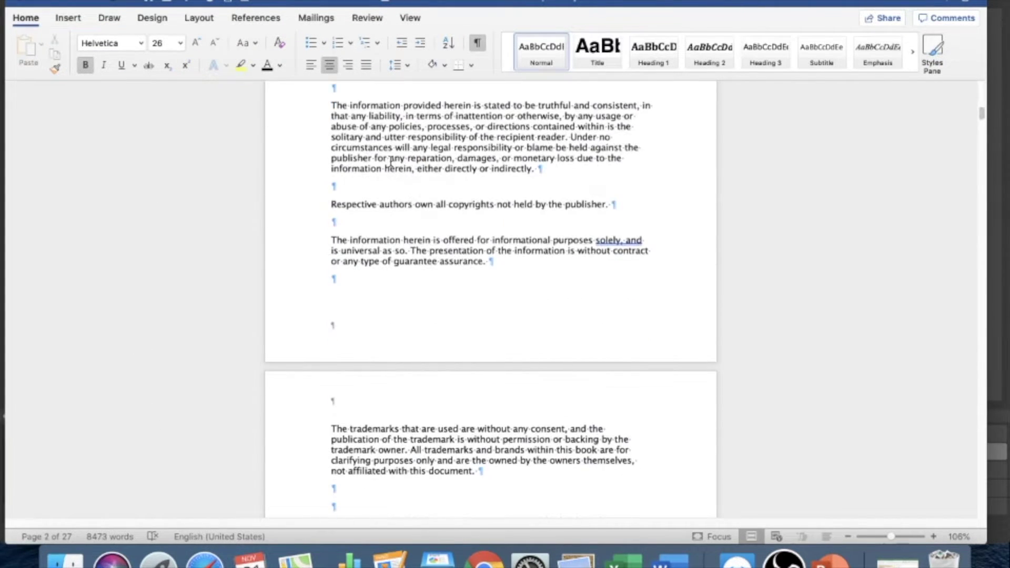
scroll(377, 162, "down", 1)
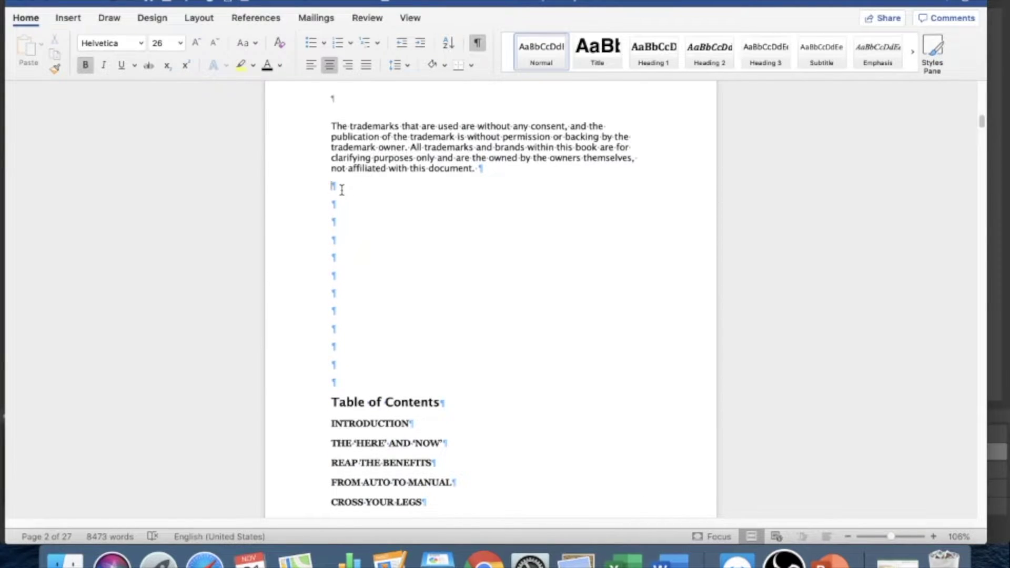
left_click(342, 190)
left_click(74, 18)
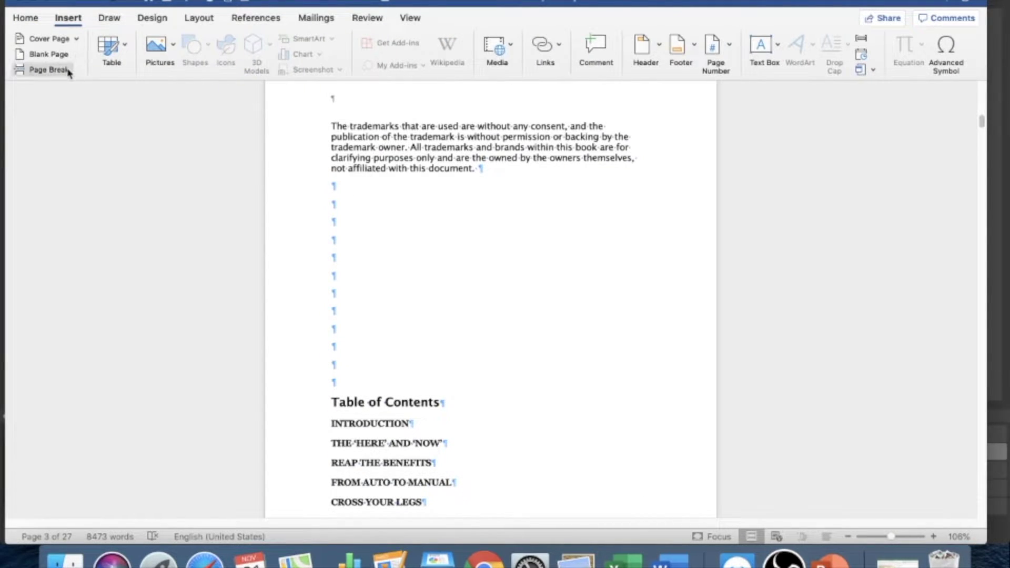
left_click(69, 70)
scroll(368, 221, "down", 10)
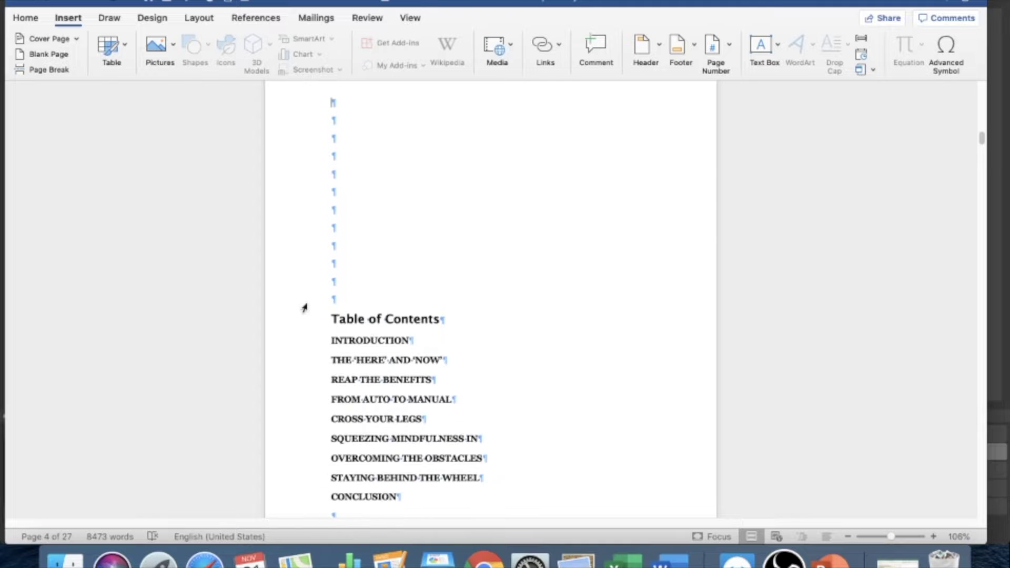
left_click(318, 305)
key("BackSpace")
key("BackSpace")
key("BackSpace")
key("BackSpace")
key("BackSpace")
key("BackSpace")
key("BackSpace")
key("BackSpace")
key("BackSpace")
key("BackSpace")
key("BackSpace")
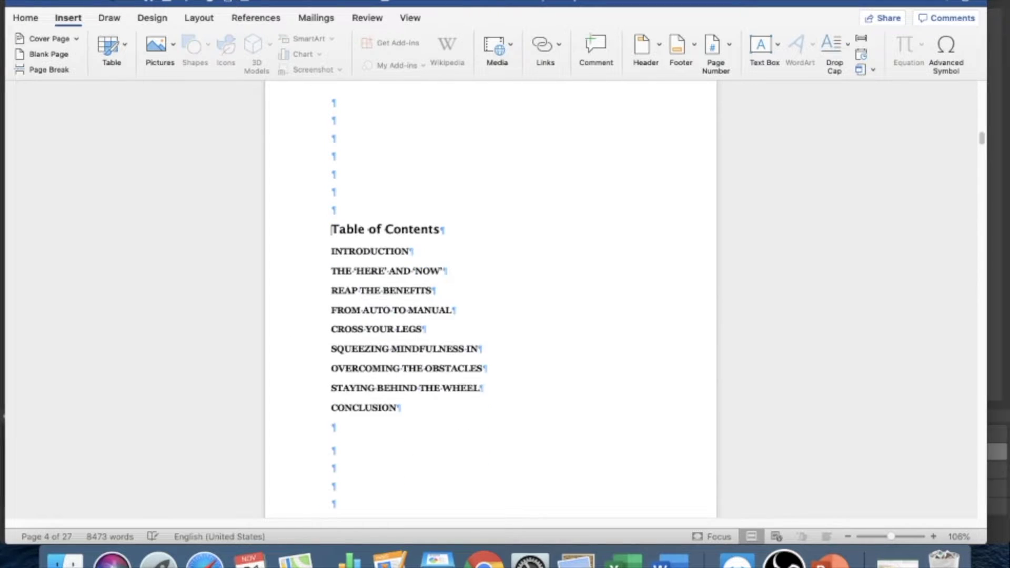
Step: Insert a page break after CONCLUSION so the contents list ends its page
scroll(320, 303, "up", 2)
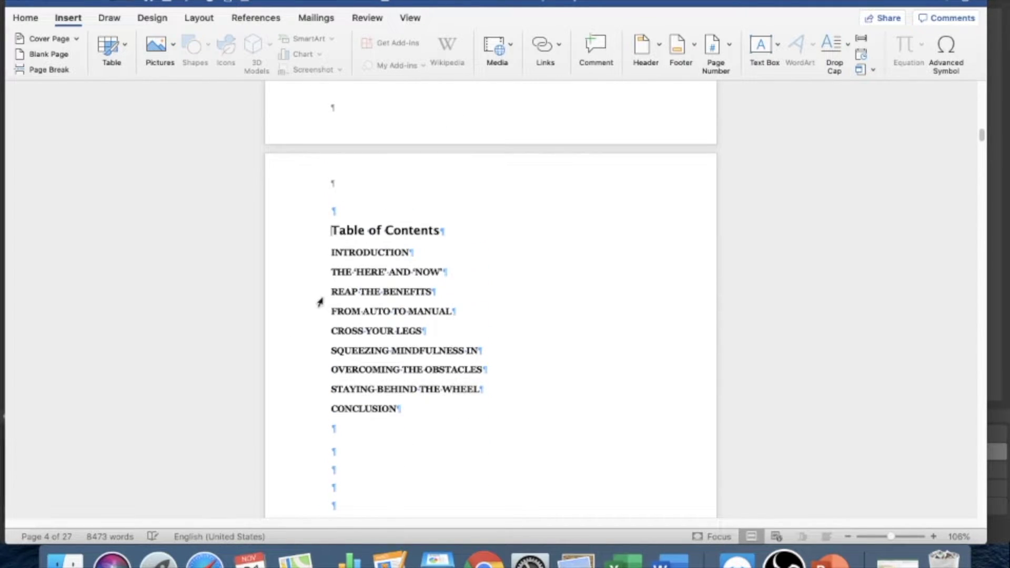
scroll(320, 301, "down", 1)
scroll(320, 302, "up", 5)
scroll(340, 259, "down", 8)
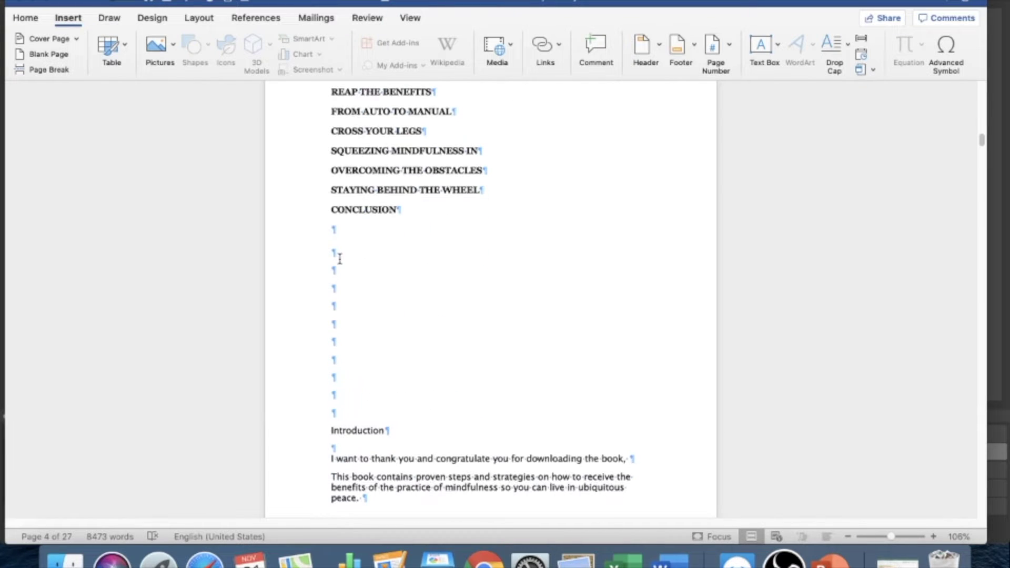
left_click(354, 229)
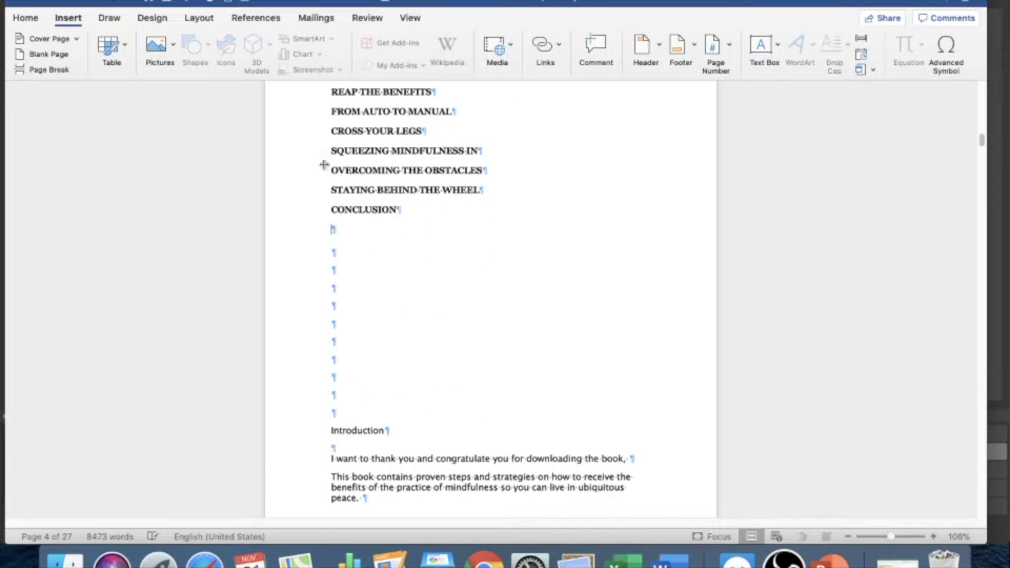
left_click(39, 70)
Step: Delete the blank lines above the Introduction heading so it sits near the page top
scroll(402, 263, "up", 6)
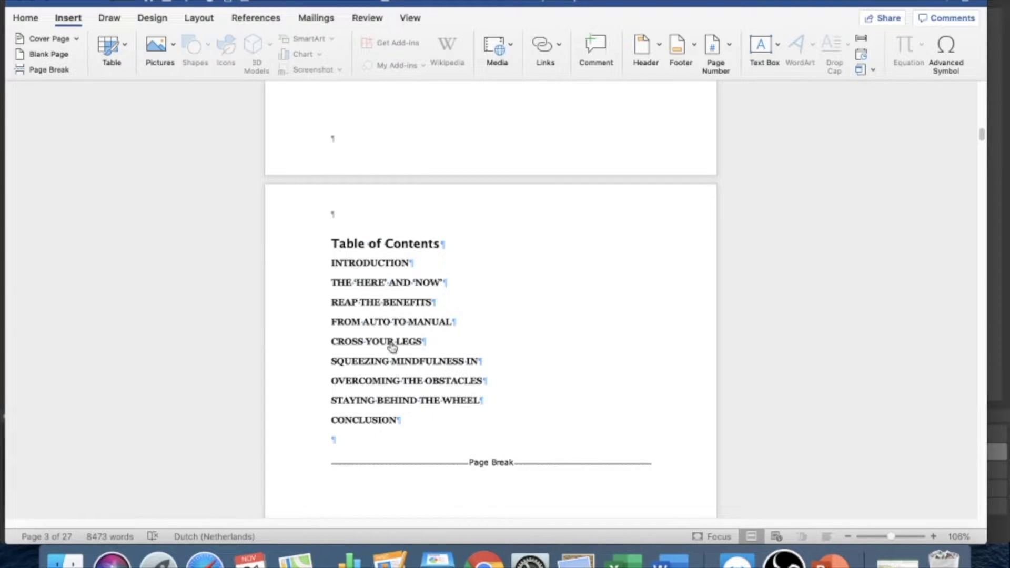
scroll(320, 368, "down", 3)
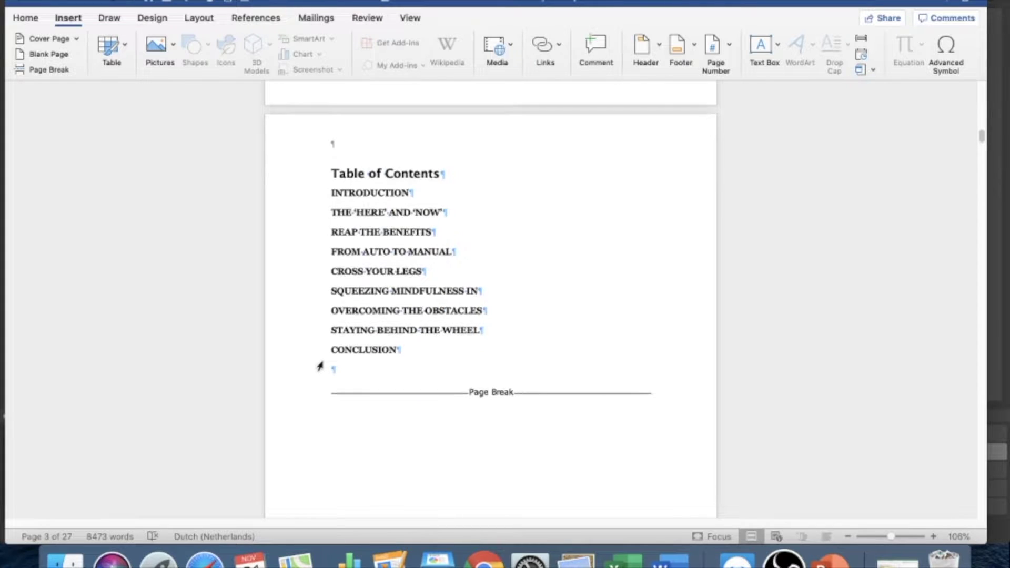
scroll(320, 369, "down", 20)
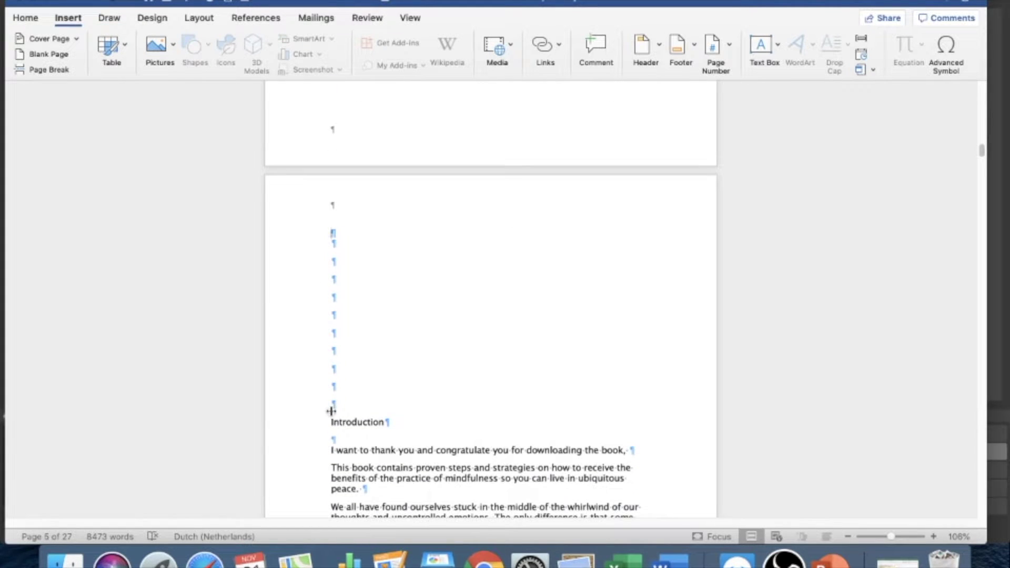
left_click(330, 421)
key("BackSpace")
key("BackSpace")
key("BackSpace")
key("BackSpace")
key("BackSpace")
key("BackSpace")
key("BackSpace")
key("BackSpace")
key("BackSpace")
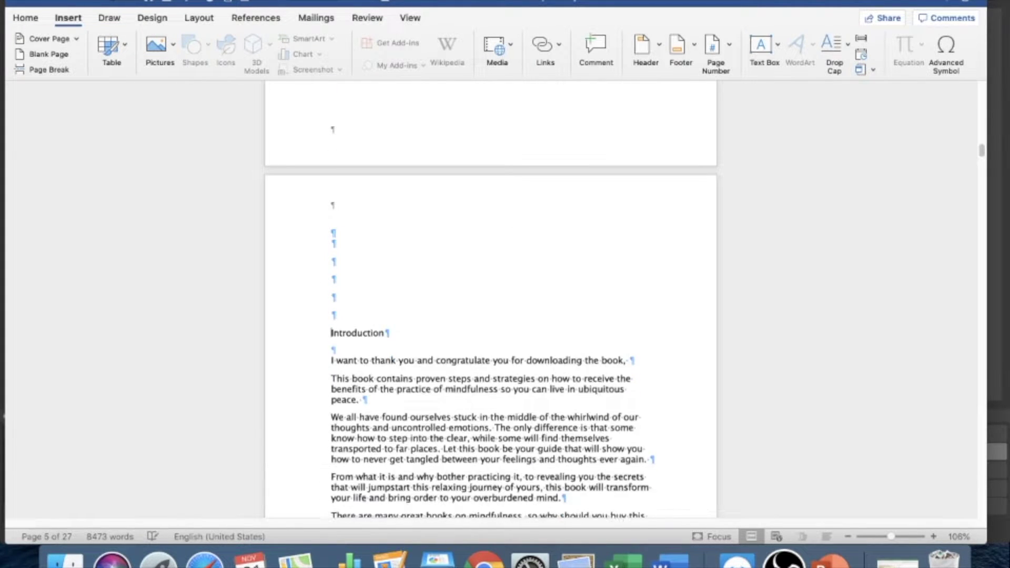
key("BackSpace")
key("BackSpace")
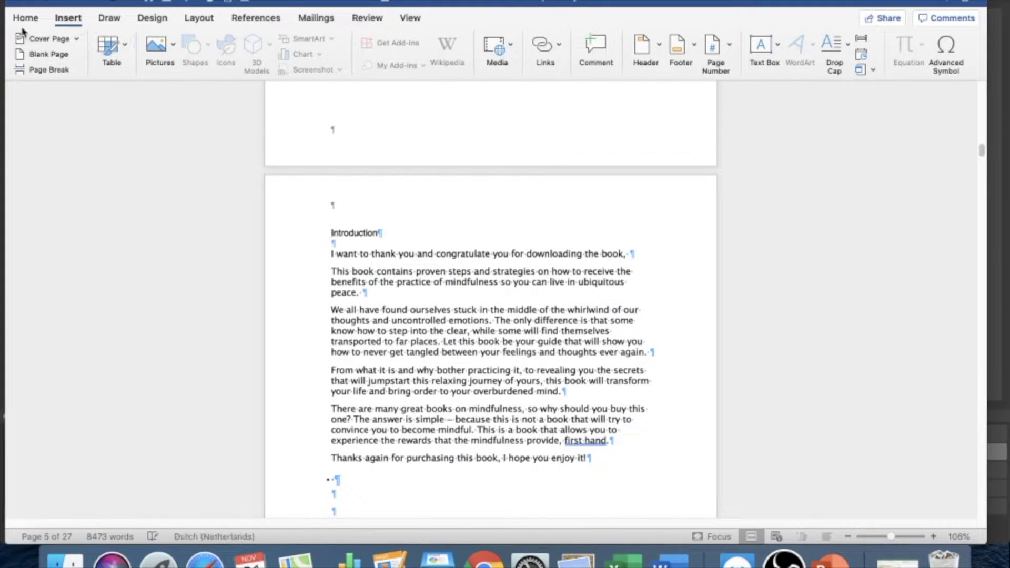
left_click(26, 18)
Step: Apply the Heading 1 style to the Introduction heading
left_click_drag(385, 240, 339, 239)
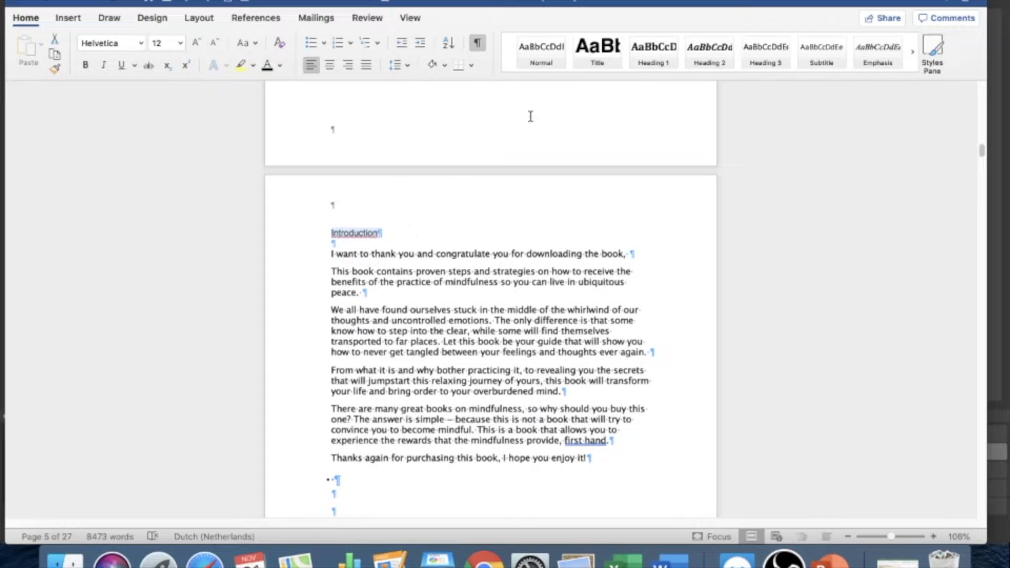
left_click(652, 75)
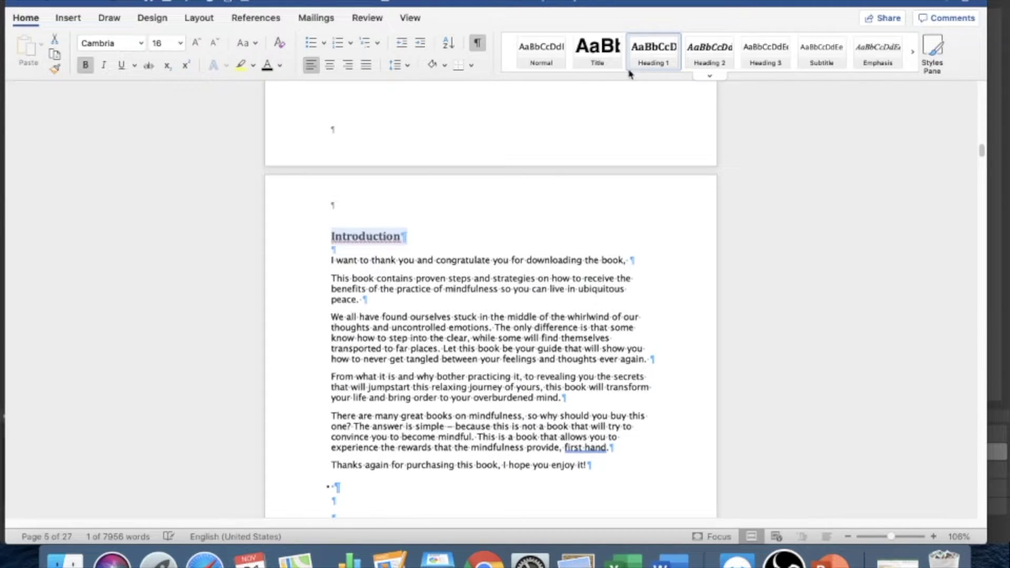
left_click(455, 261)
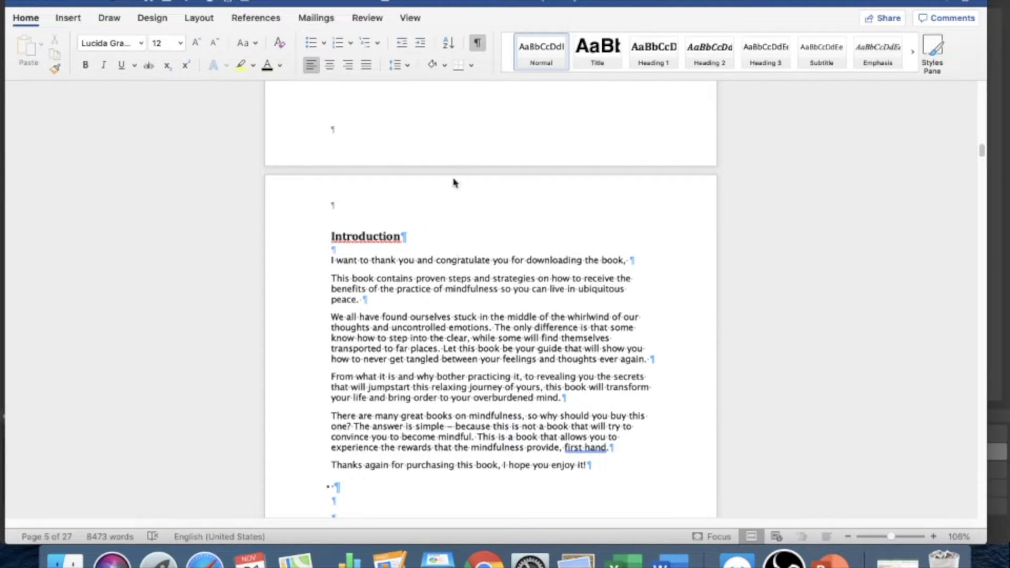
Step: Center-align the Introduction heading on page 5
left_click(395, 236)
left_click_drag(432, 232, 327, 235)
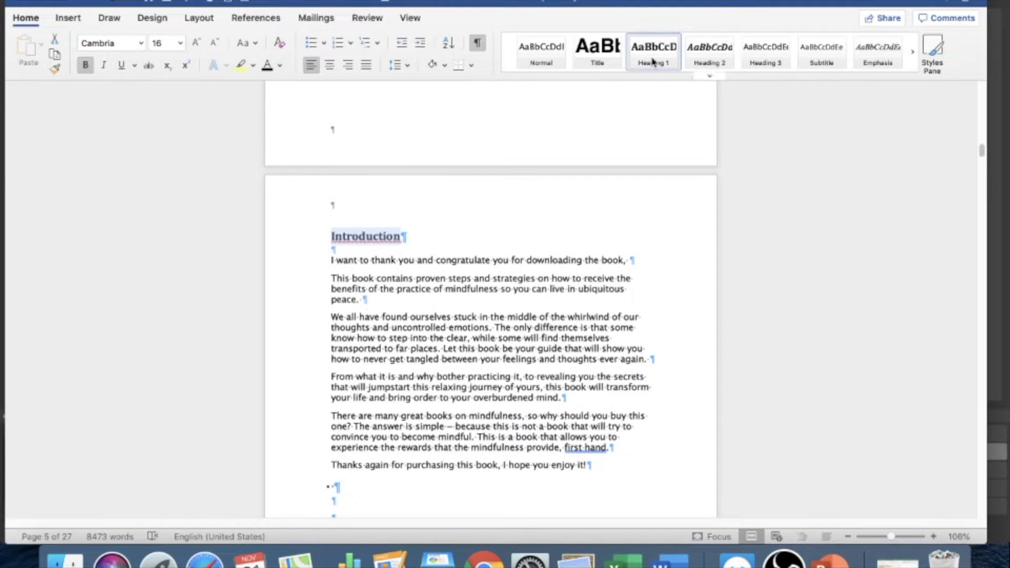
left_click(329, 65)
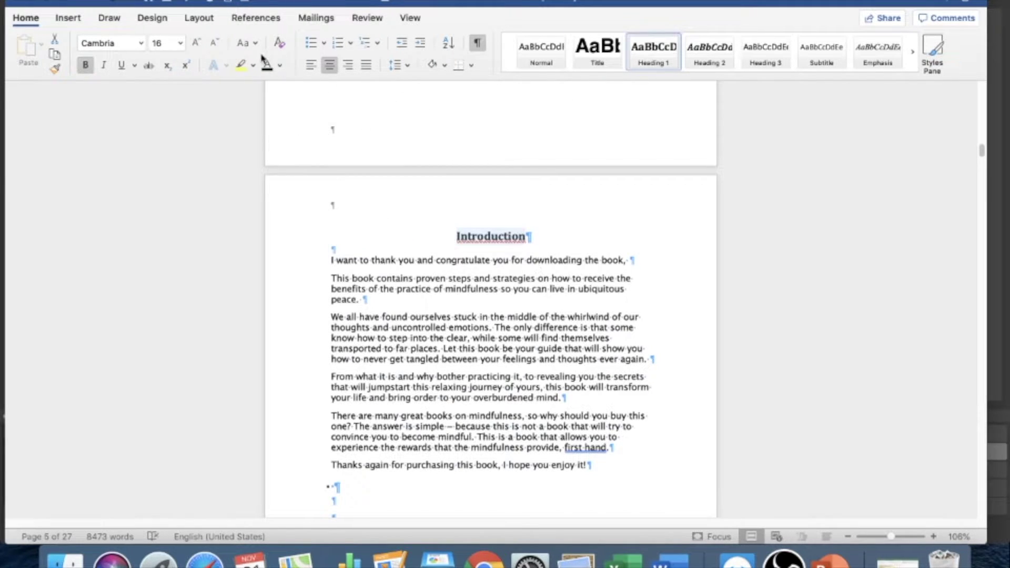
left_click(310, 64)
left_click(330, 64)
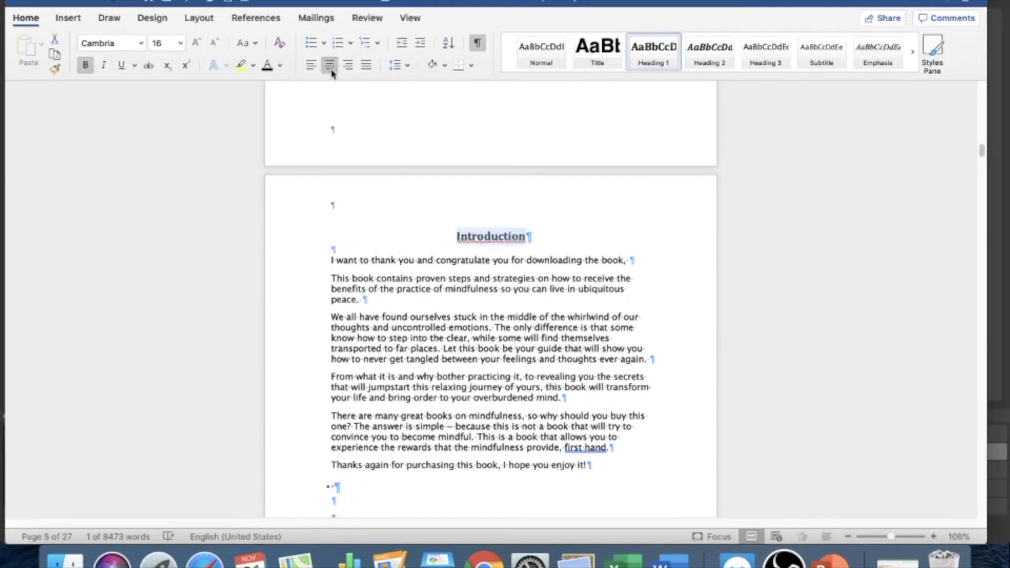
left_click(520, 235)
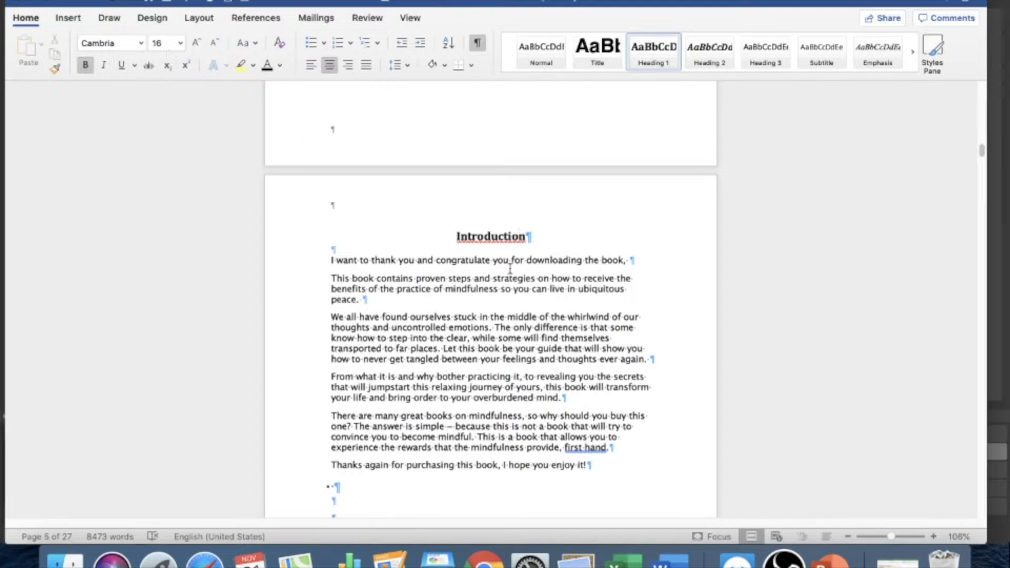
left_click_drag(549, 237, 426, 235)
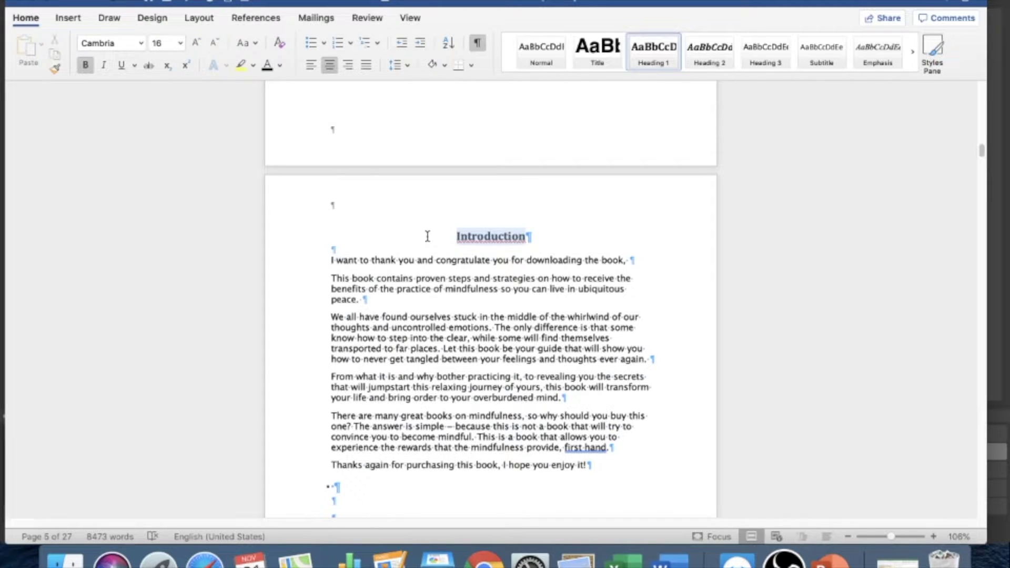
Step: Change the Heading 1 style's line spacing to 1.5 through Modify Style and save it
right_click(656, 64)
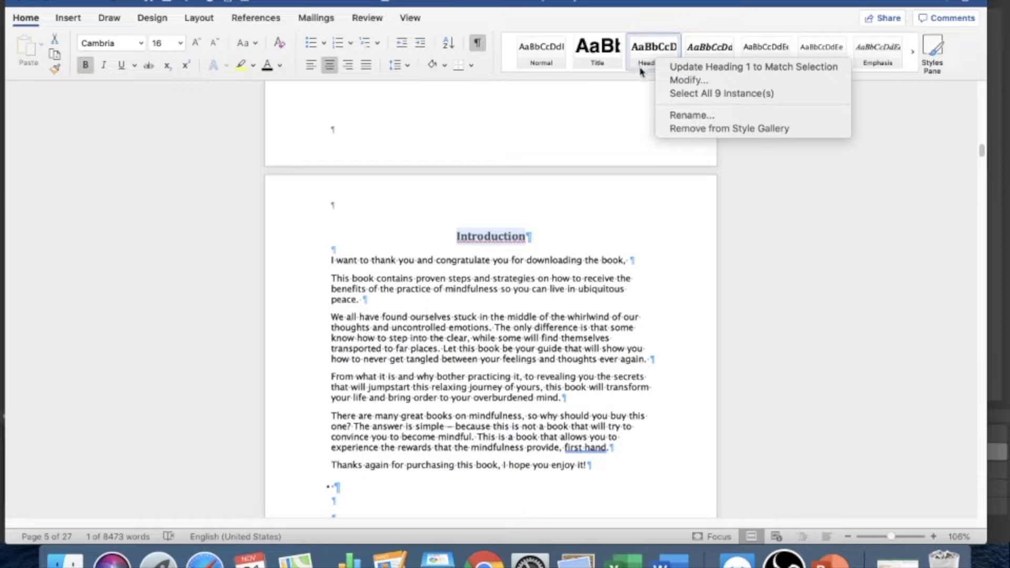
left_click(669, 68)
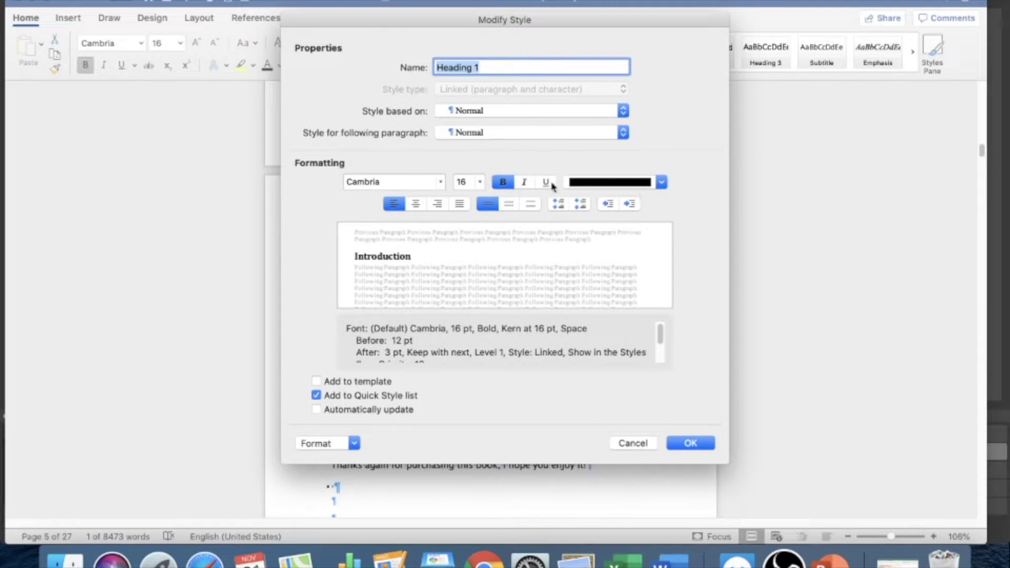
left_click(508, 204)
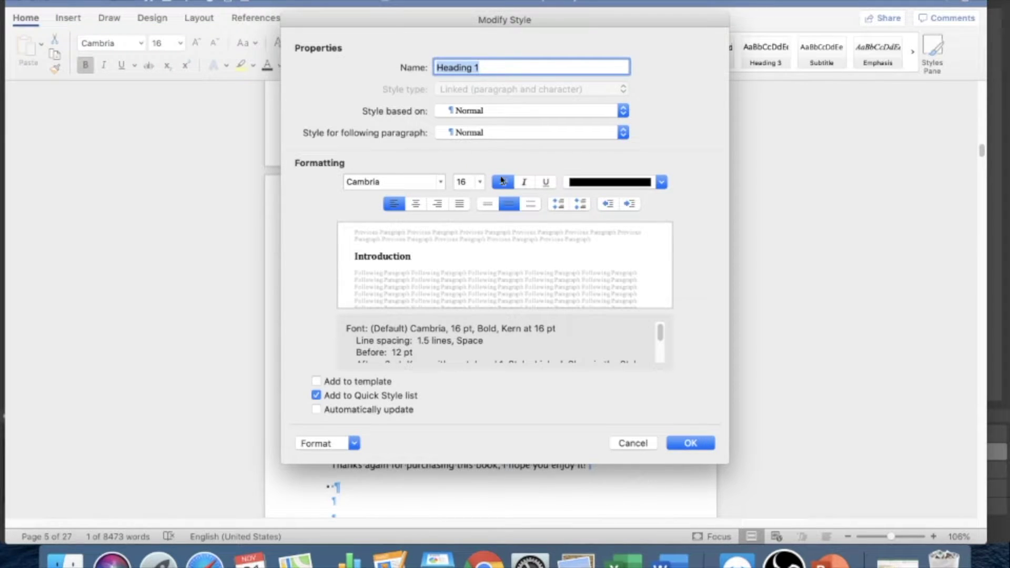
left_click(699, 447)
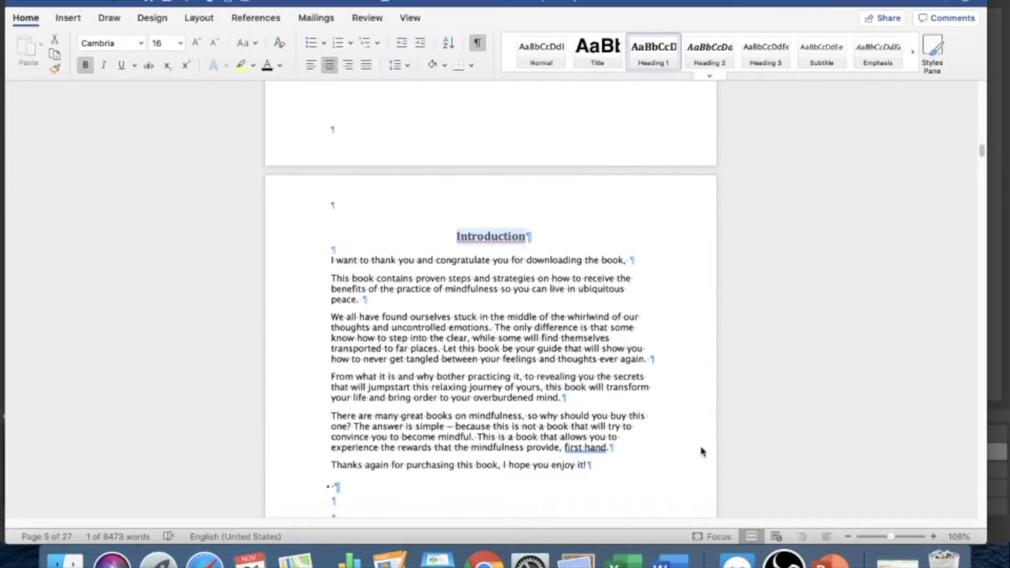
Step: Justify the Introduction chapter's body paragraphs
left_click(568, 266)
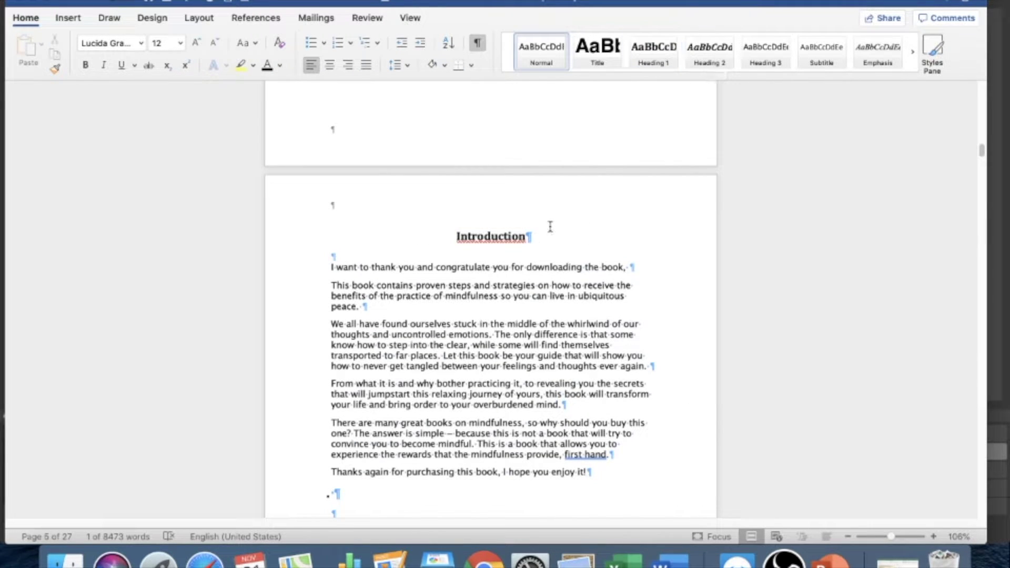
left_click_drag(541, 233, 428, 240)
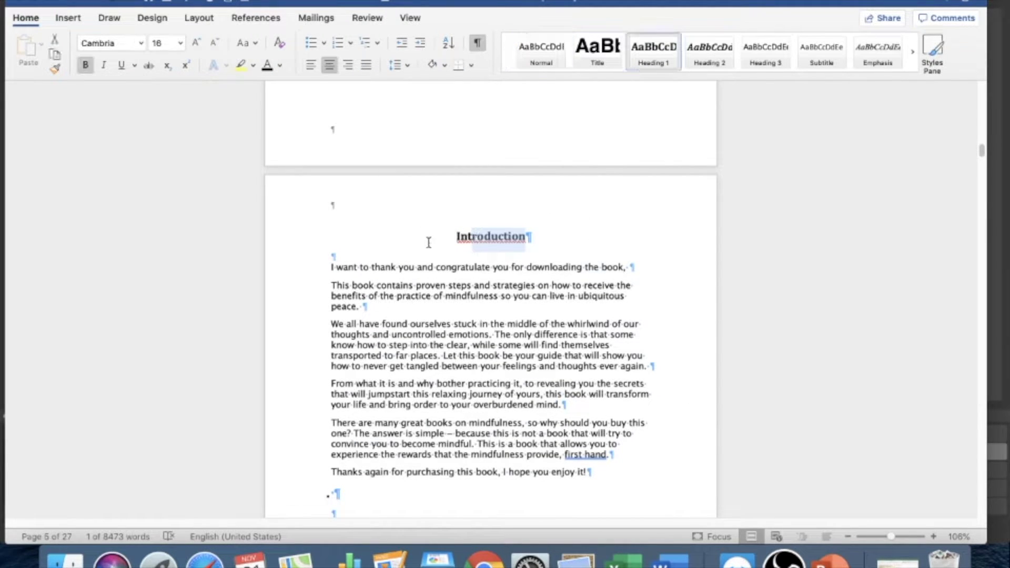
left_click(410, 248)
scroll(392, 315, "down", 5)
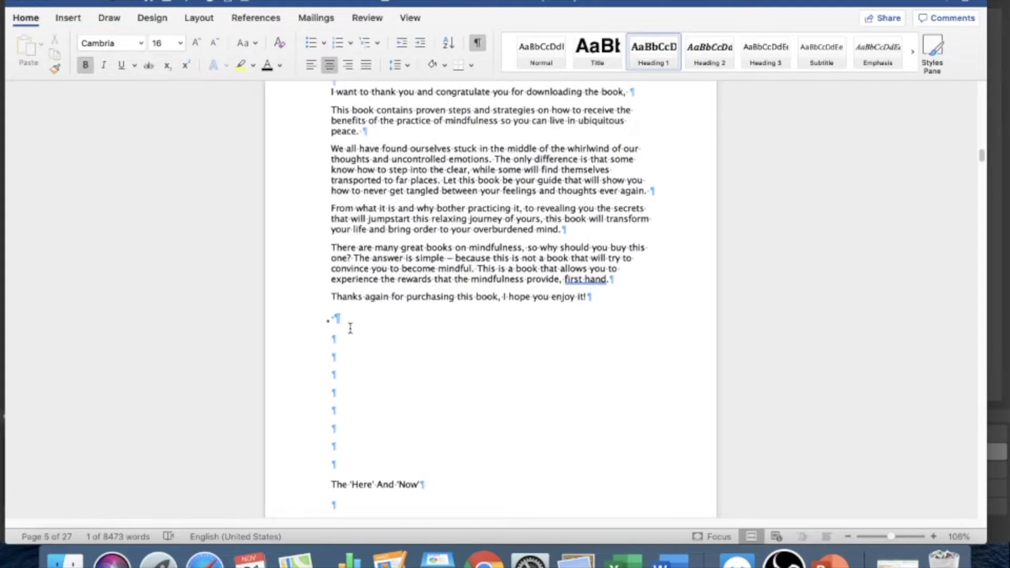
scroll(350, 329, "up", 6)
scroll(351, 321, "down", 6)
scroll(353, 319, "up", 1)
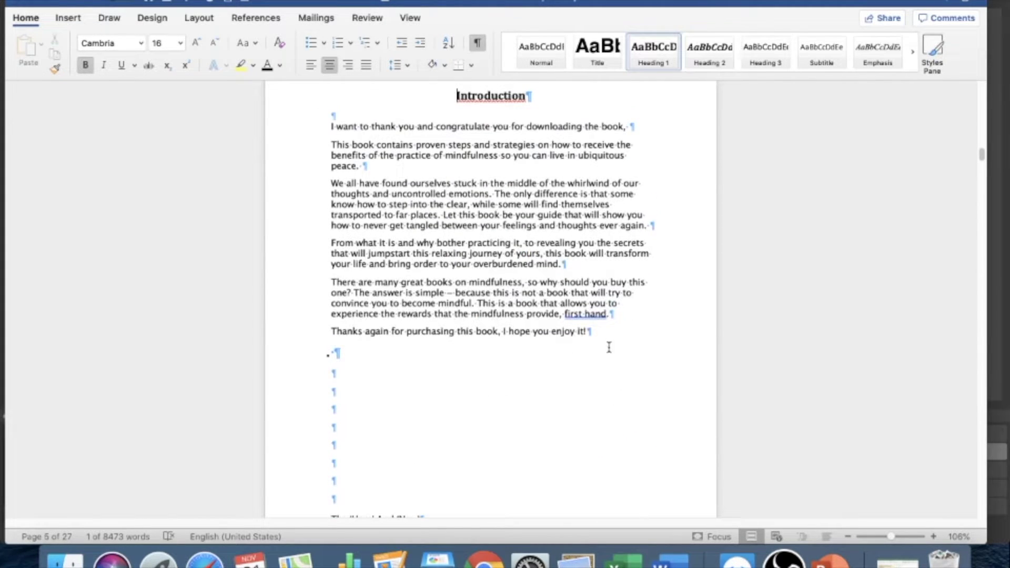
left_click_drag(609, 342, 334, 124)
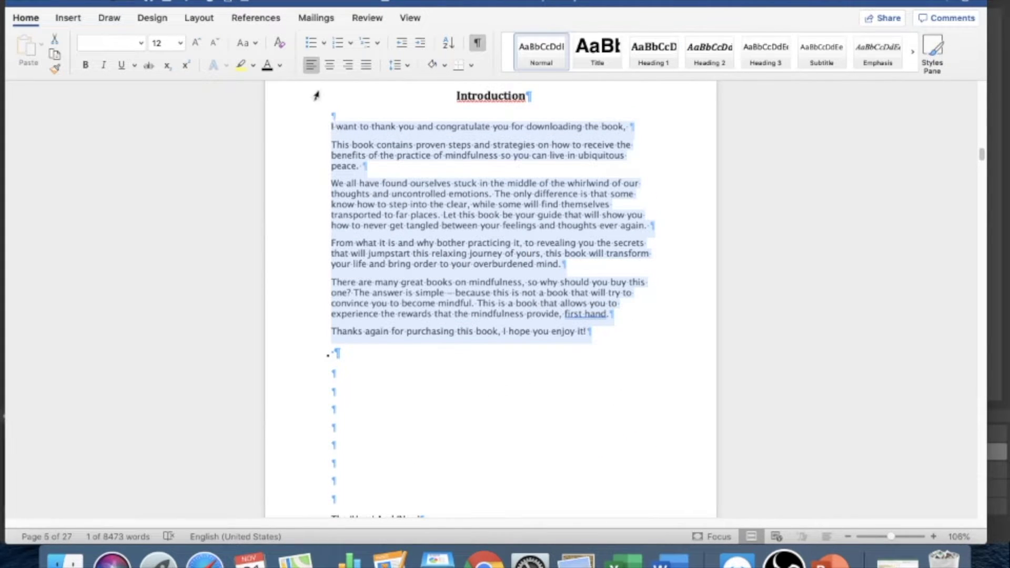
left_click(364, 66)
left_click(399, 155)
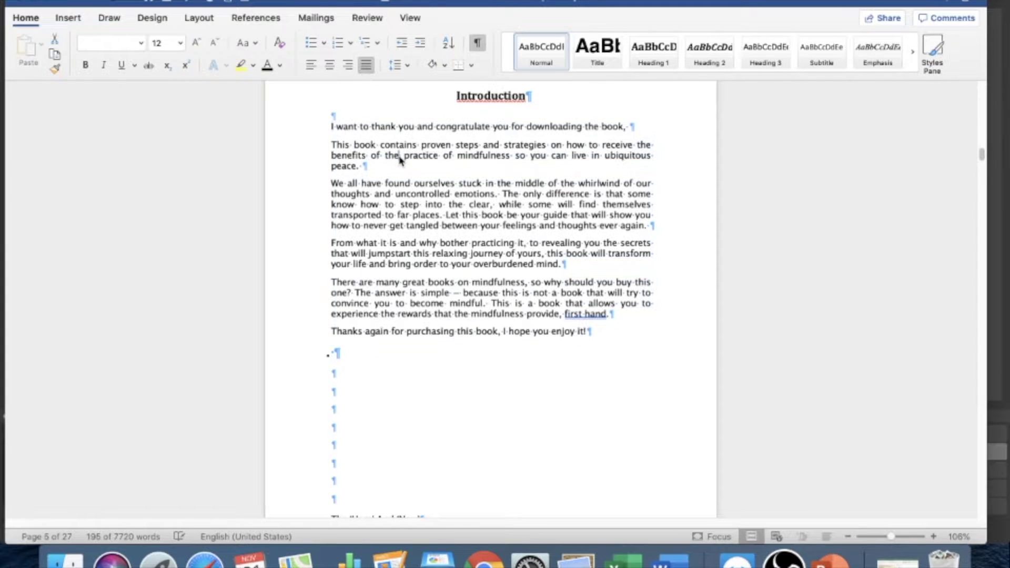
scroll(340, 215, "down", 5)
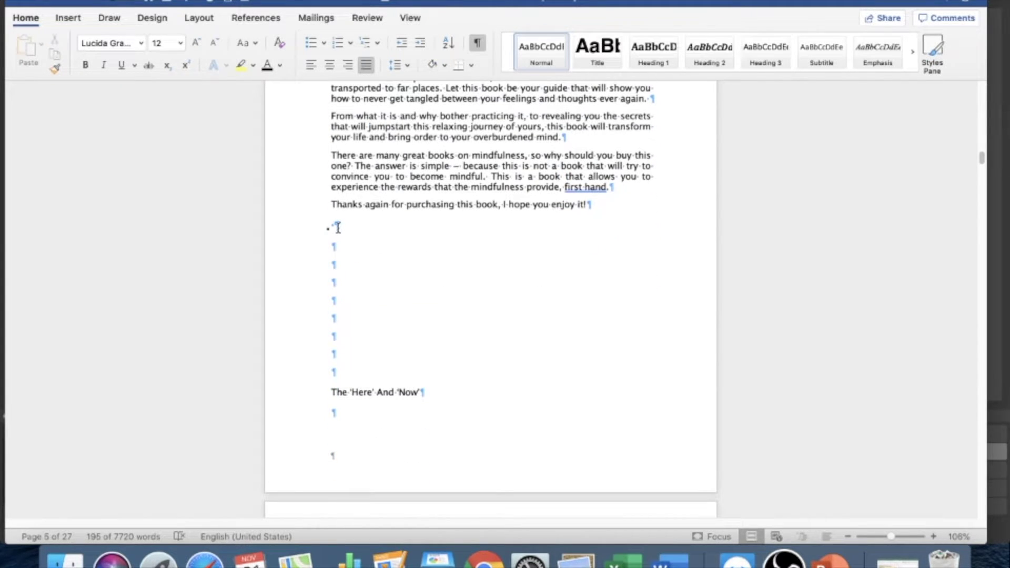
scroll(395, 266, "up", 2)
scroll(392, 270, "up", 5)
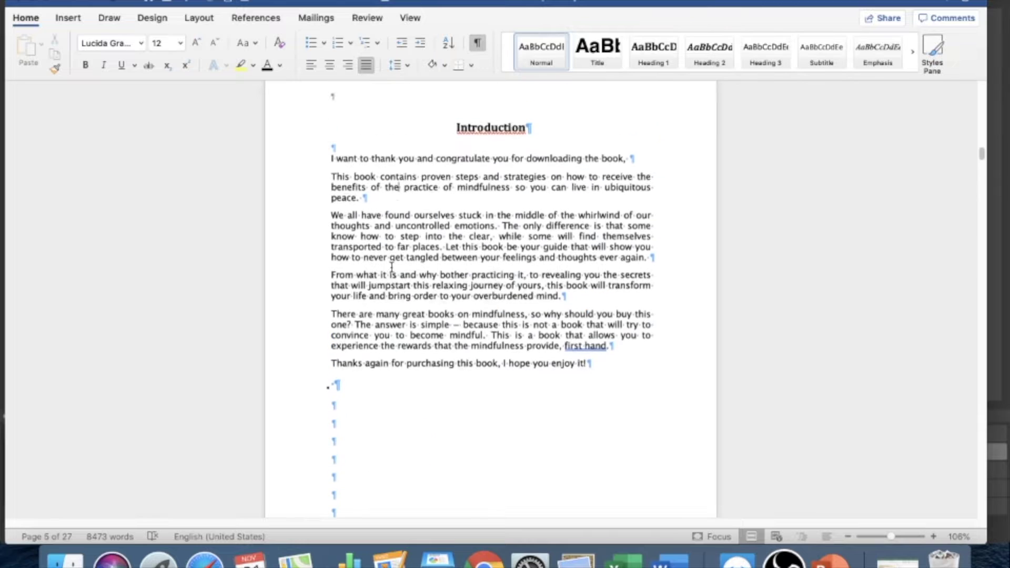
scroll(387, 266, "down", 5)
Step: Insert a page break after the Introduction and remove the empty lines above The 'Here' And 'Now'
left_click(356, 261)
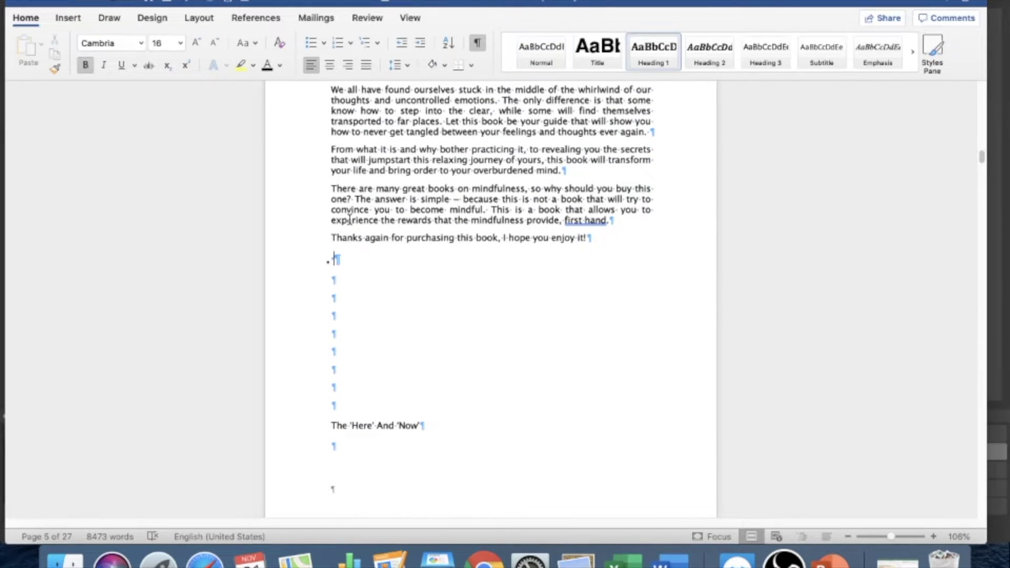
left_click(68, 19)
left_click(50, 69)
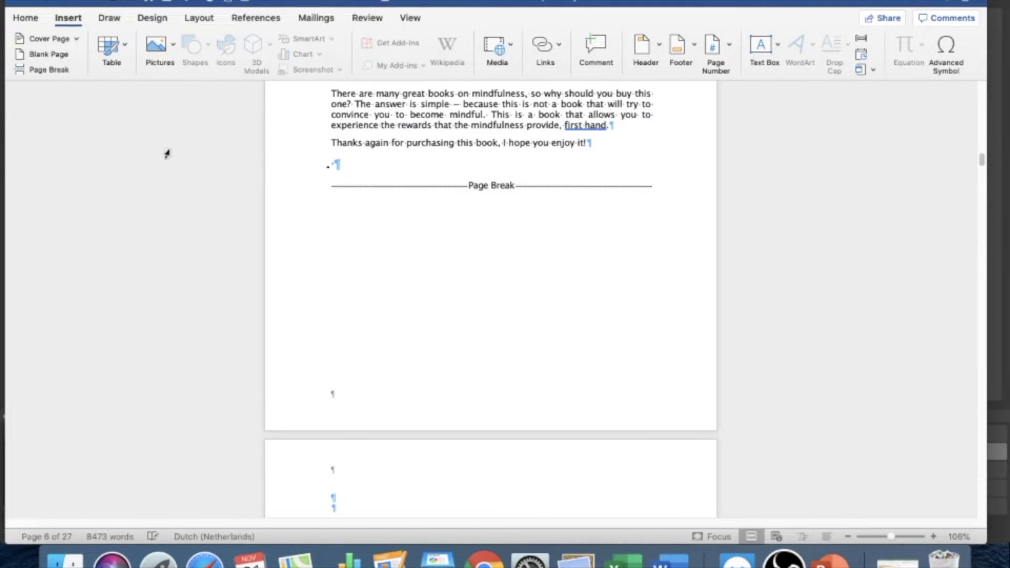
scroll(457, 320, "down", 6)
scroll(457, 320, "down", 1)
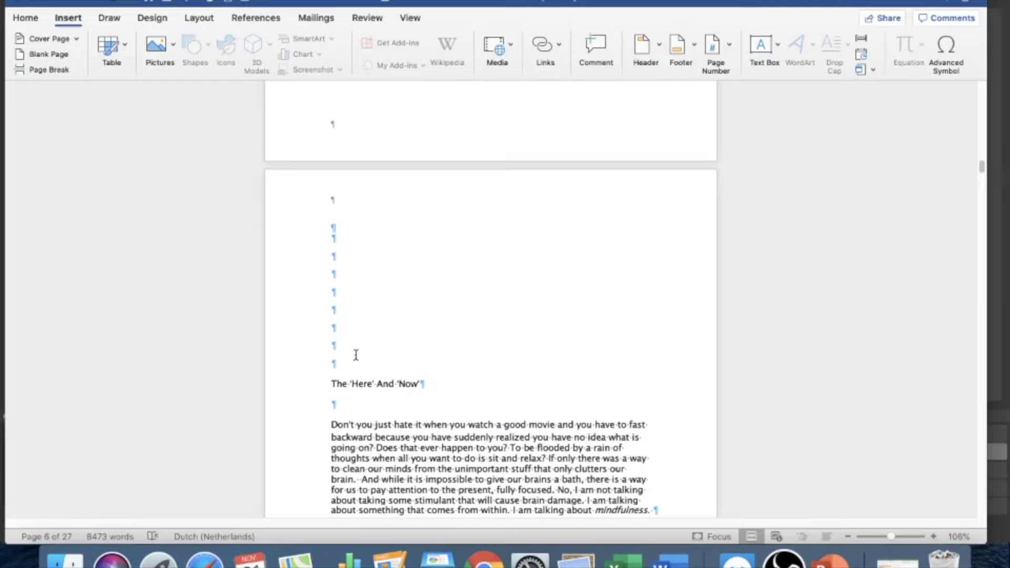
left_click(328, 383)
key("BackSpace")
key("BackSpace")
key("BackSpace")
key("BackSpace")
key("BackSpace")
key("BackSpace")
key("BackSpace")
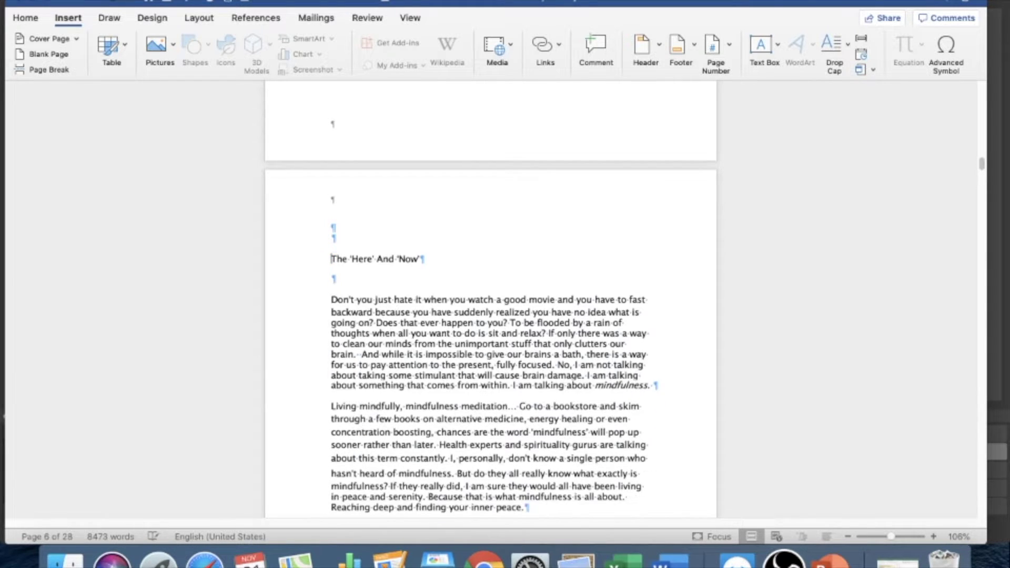
key("BackSpace")
key("BackSpace")
Step: Make The 'Here' And 'Now' a centred Heading 1
left_click_drag(457, 231, 340, 227)
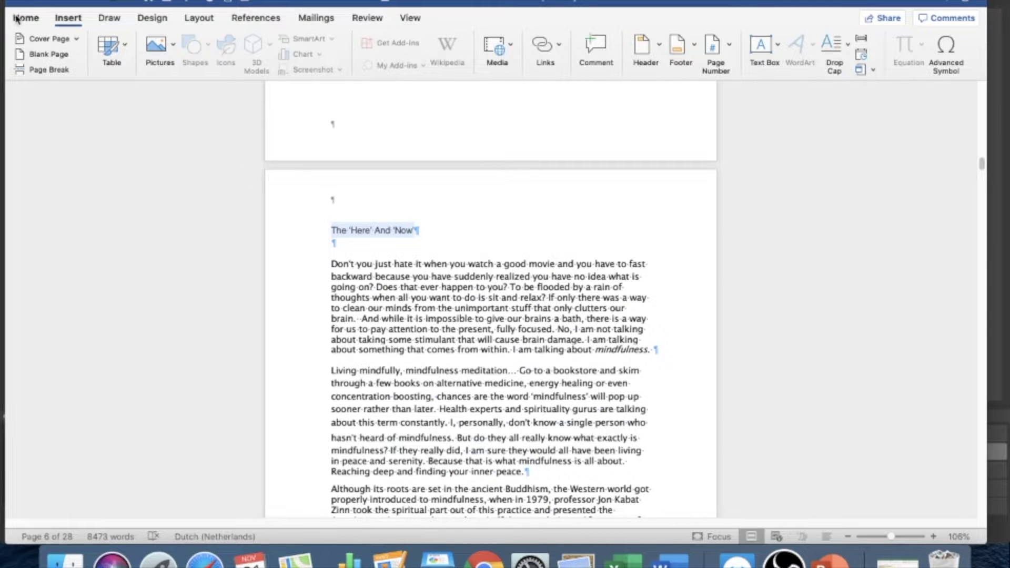
left_click(24, 18)
left_click(654, 55)
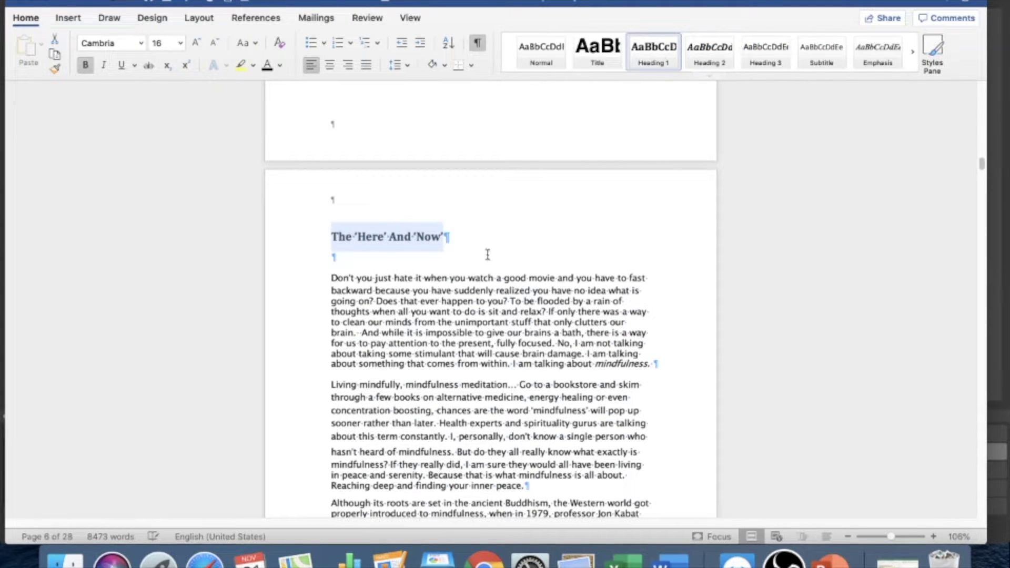
left_click(330, 65)
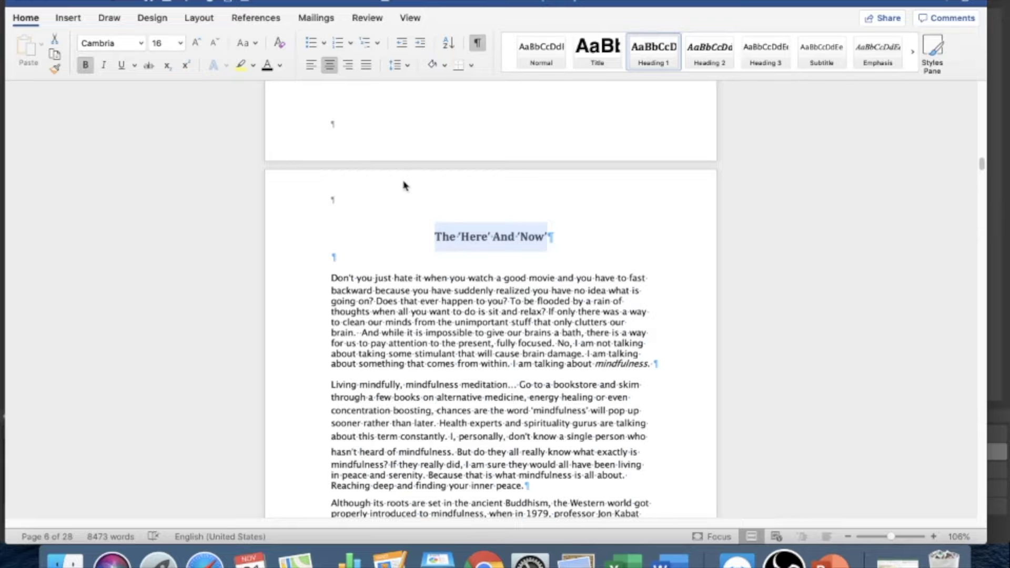
Step: Justify the body text of The 'Here' And 'Now' chapter down to its last paragraph
left_click_drag(302, 282, 475, 208)
scroll(442, 300, "down", 15)
scroll(449, 300, "down", 10)
scroll(448, 300, "up", 2)
left_click(329, 65)
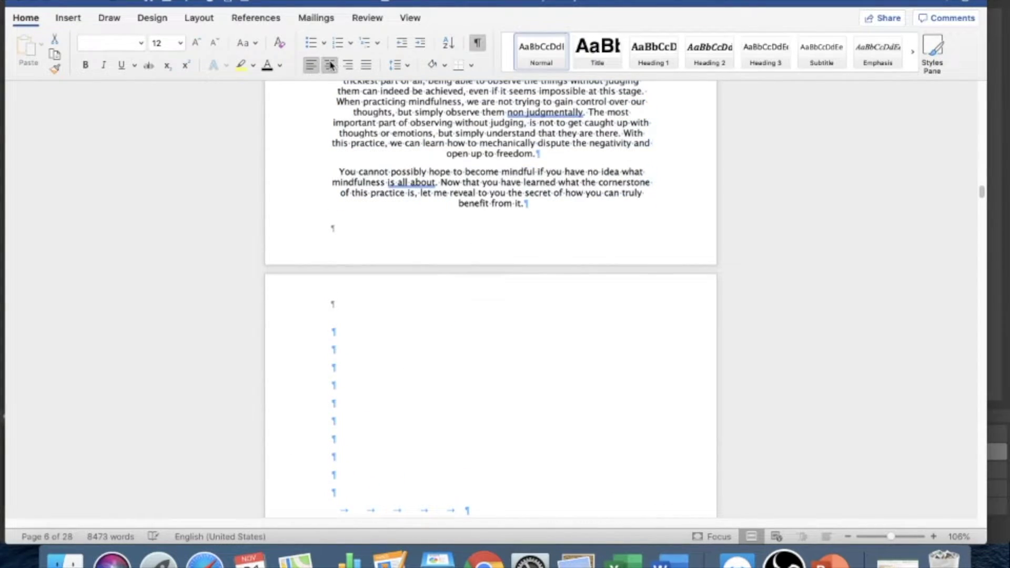
left_click(422, 184)
scroll(422, 184, "up", 5)
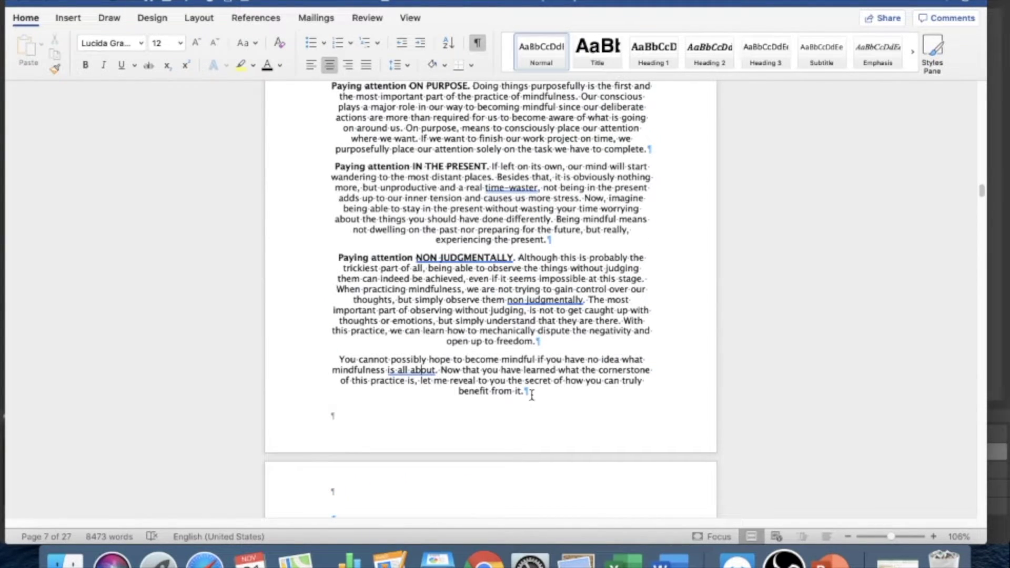
scroll(389, 228, "up", 15)
left_click_drag(532, 394, 382, 257)
left_click(366, 65)
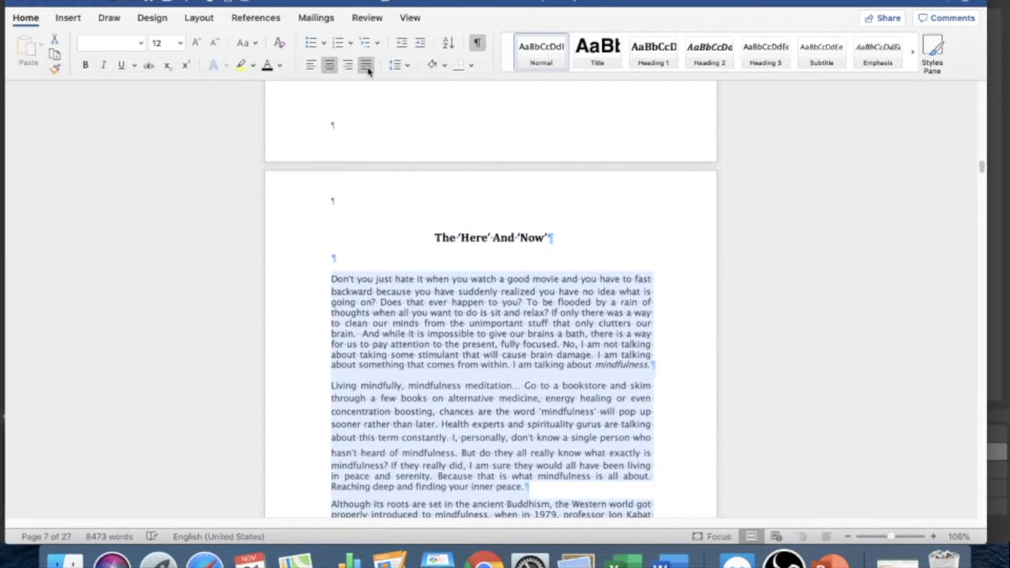
left_click(439, 437)
scroll(357, 338, "down", 15)
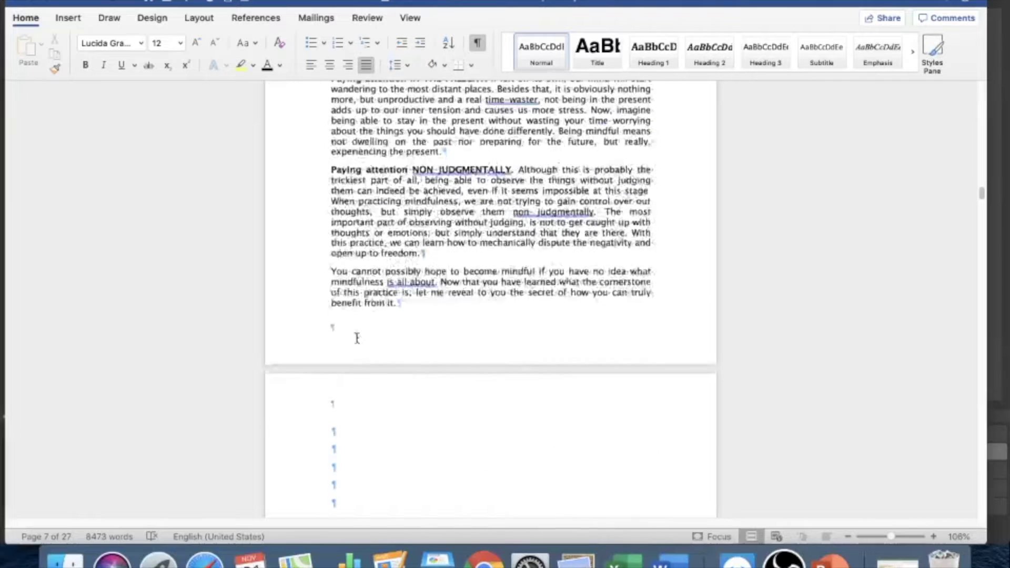
scroll(357, 338, "down", 5)
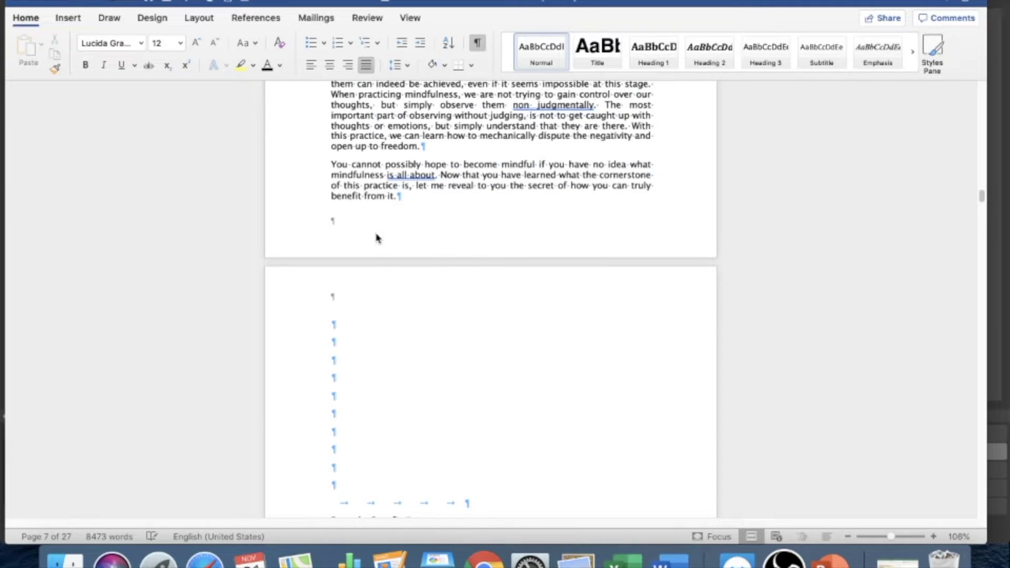
left_click(339, 326)
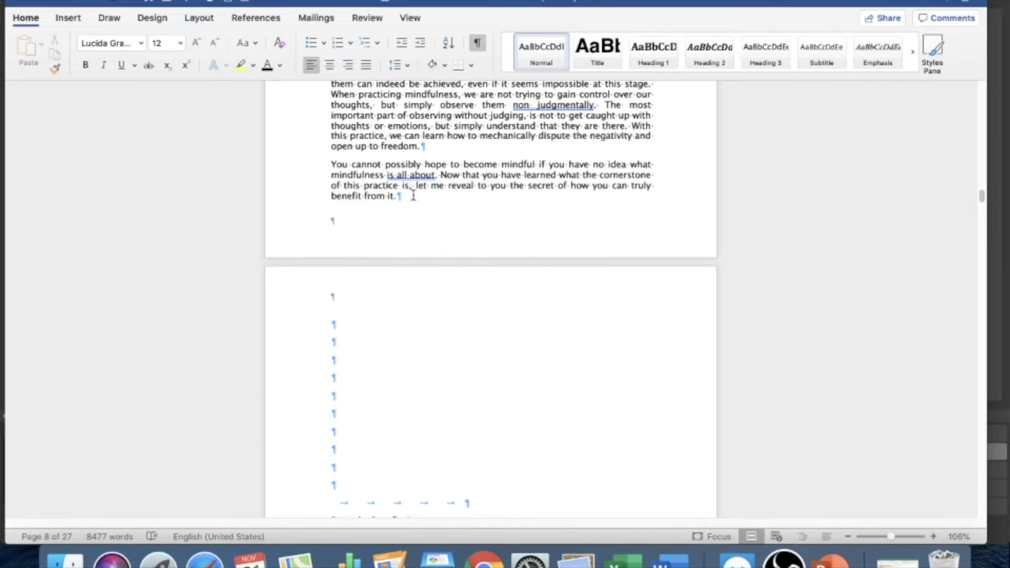
Step: Insert a page break before 'Reap the Benefits' and delete the blank lines above it
left_click(68, 18)
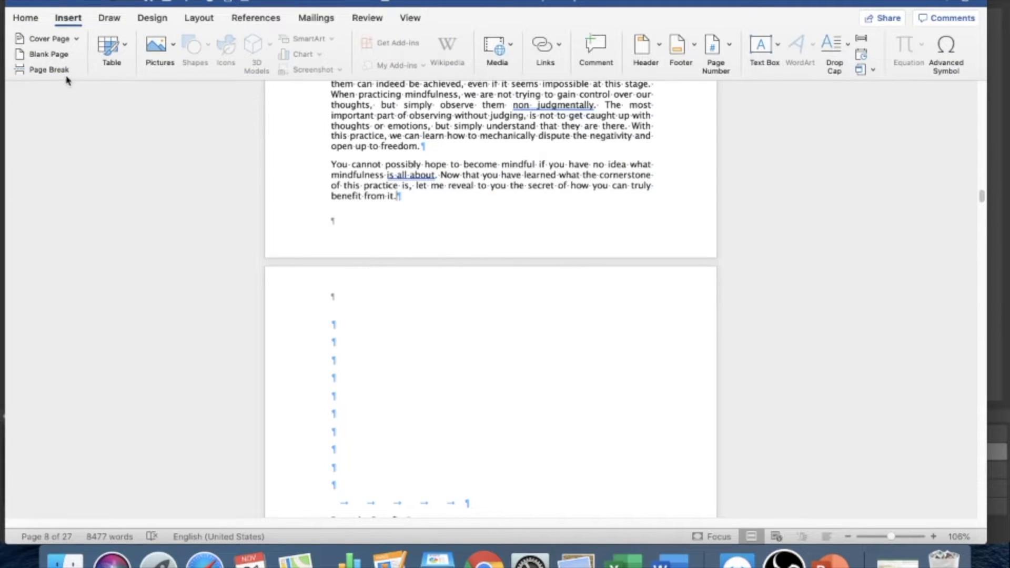
left_click(48, 70)
scroll(379, 242, "down", 4)
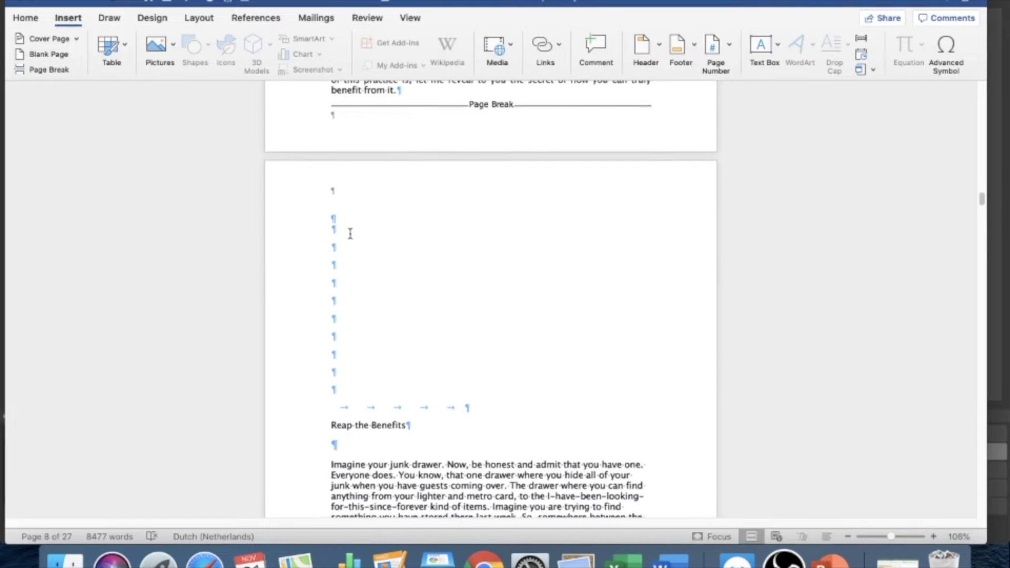
left_click_drag(344, 207, 486, 395)
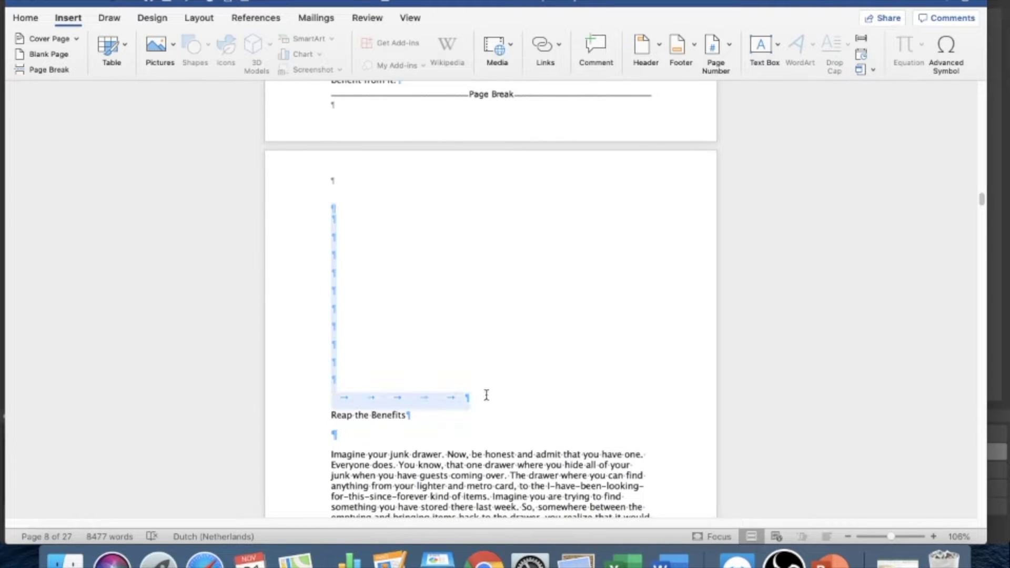
key("BackSpace")
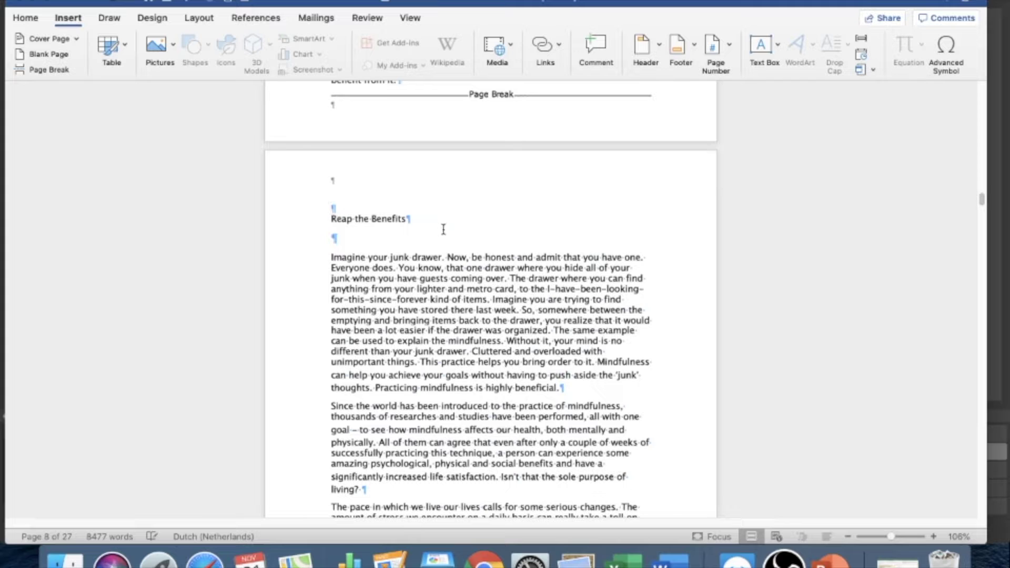
Step: Make 'Reap the Benefits' a centred Heading 1 and justify its body text
left_click_drag(432, 221, 337, 208)
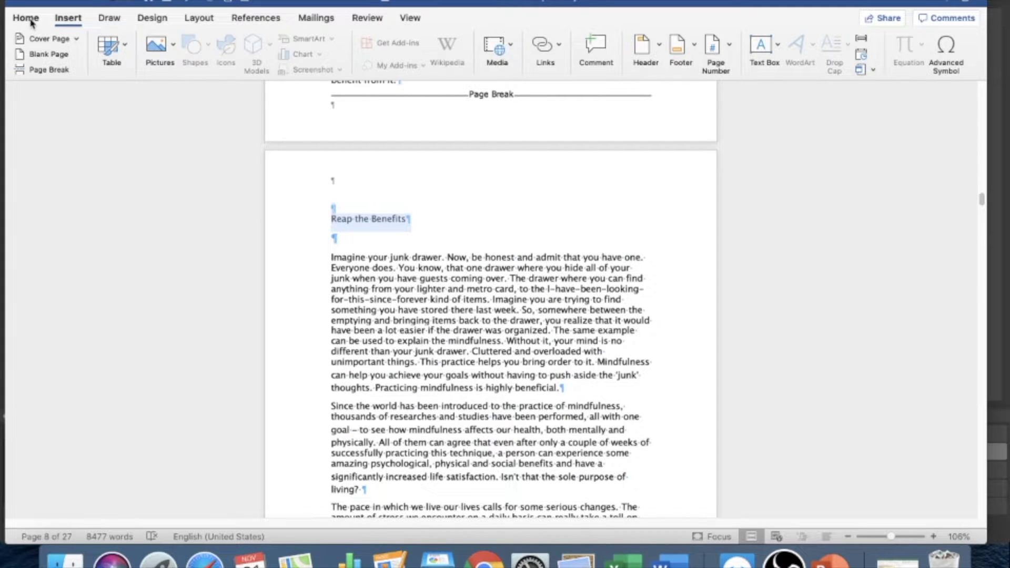
left_click(26, 17)
left_click(652, 53)
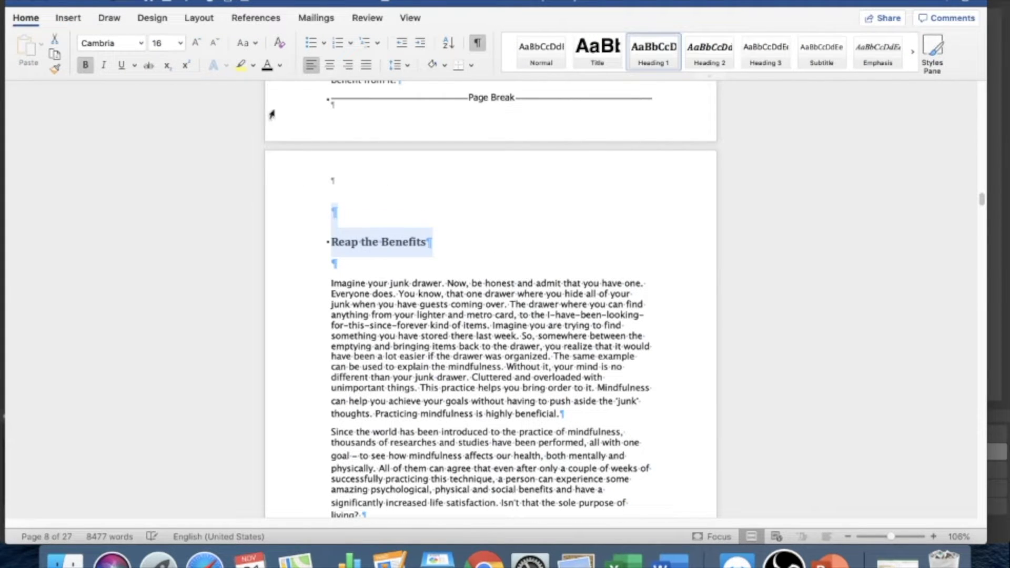
left_click(329, 65)
left_click(412, 335)
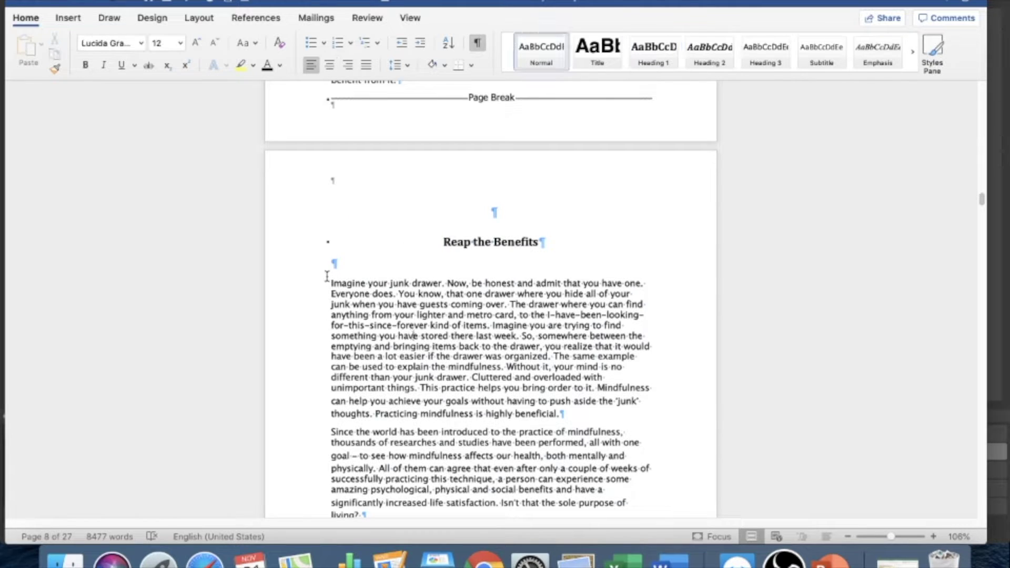
left_click_drag(326, 275, 478, 305)
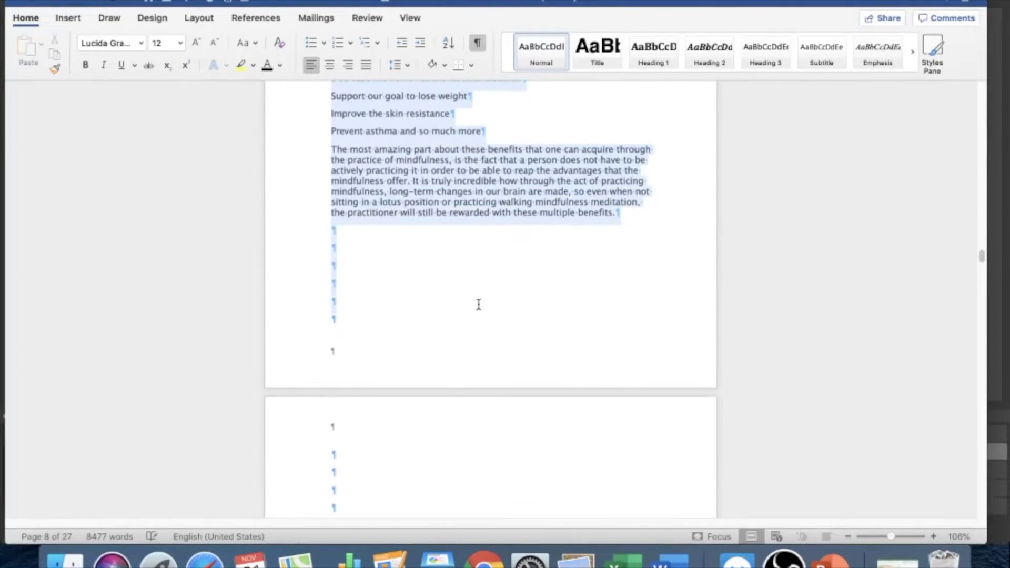
left_click(365, 65)
Step: Insert a page break after Reap the Benefits and delete the blank lines above 'From Auto to Manual'
left_click(434, 212)
left_click(367, 240)
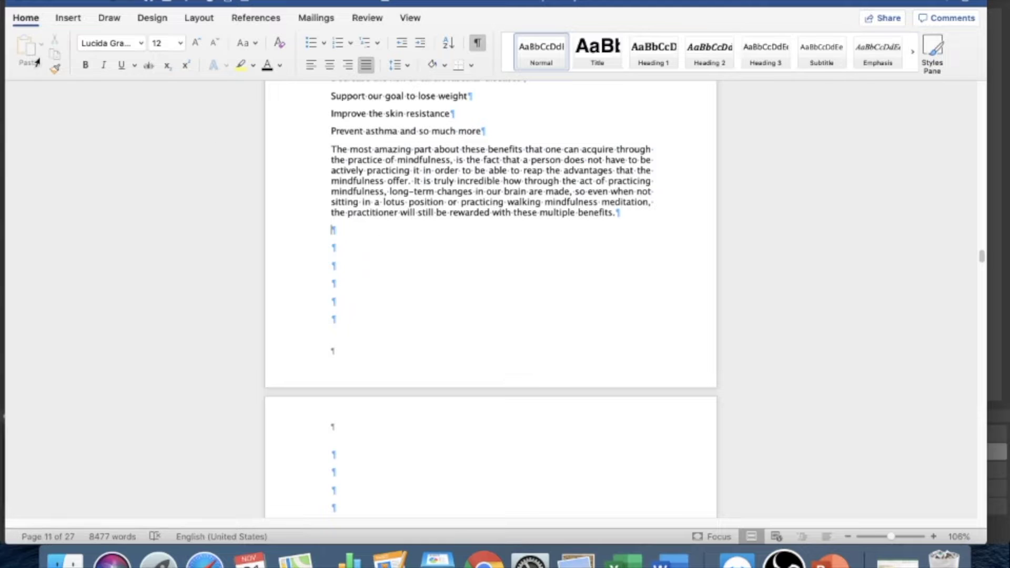
left_click(68, 17)
left_click(61, 77)
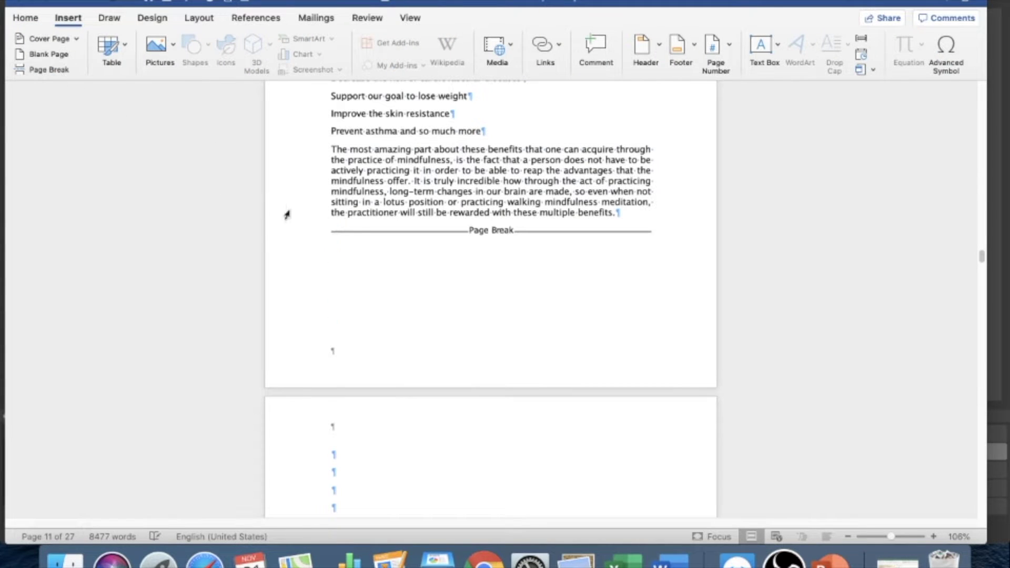
scroll(361, 230, "down", 5)
left_click(334, 304)
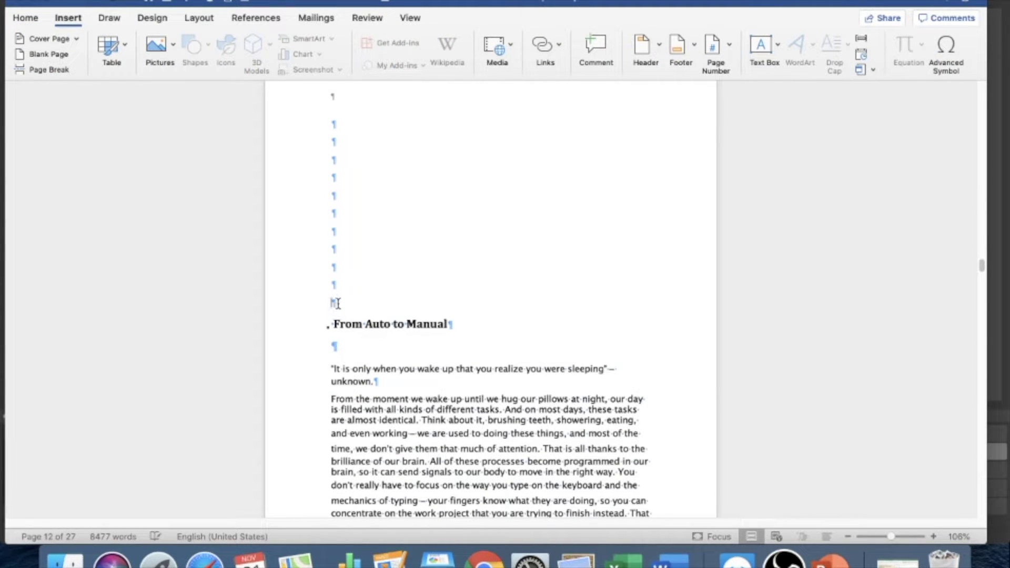
key("BackSpace")
key("BackSpace")
key("BackSpace")
key("BackSpace")
key("BackSpace")
key("BackSpace")
key("BackSpace")
key("BackSpace")
key("BackSpace")
key("BackSpace")
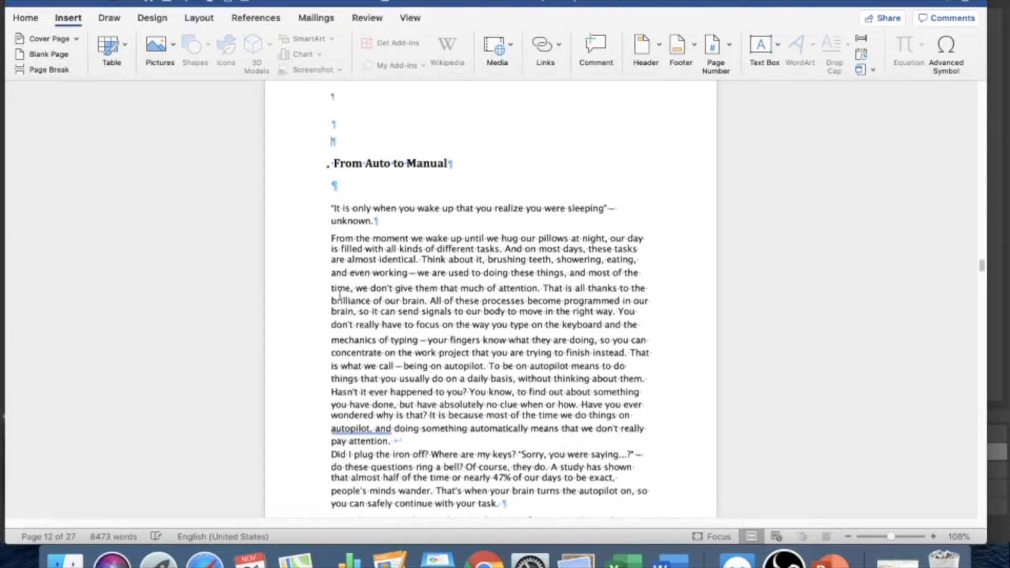
scroll(339, 297, "up", 5)
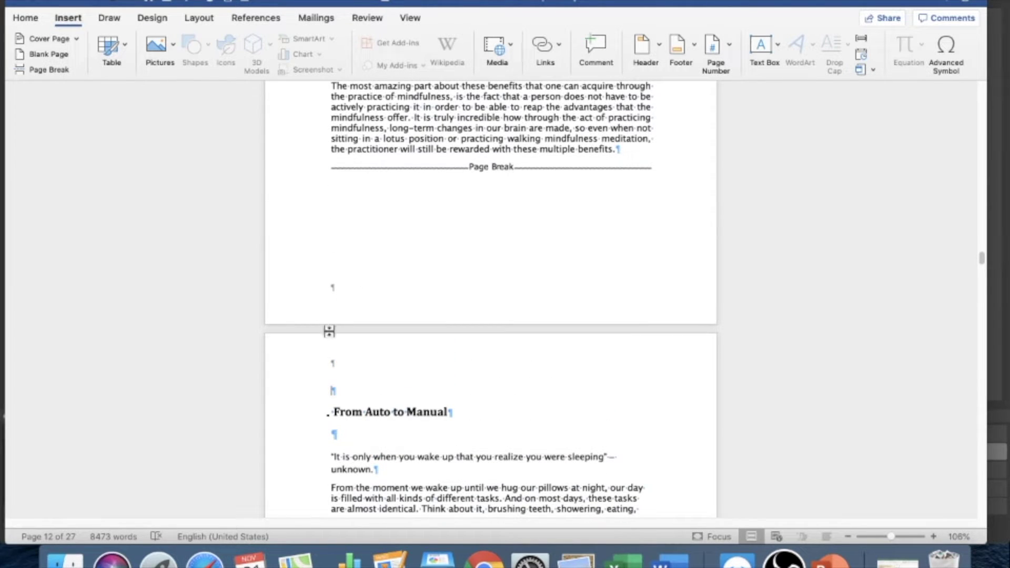
Step: Center the 'From Auto to Manual' heading
triple_click(416, 413)
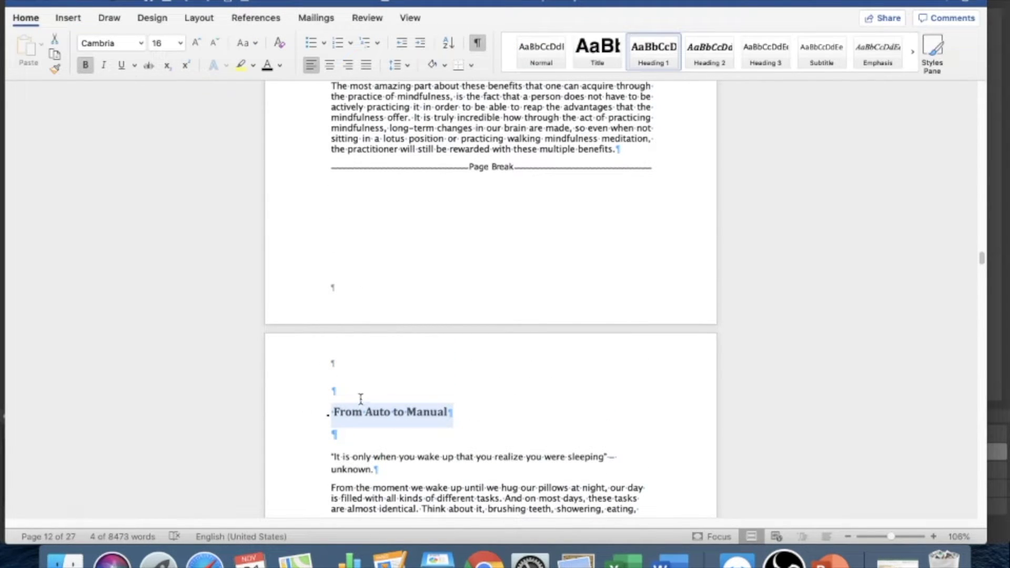
left_click(330, 65)
scroll(386, 381, "down", 10)
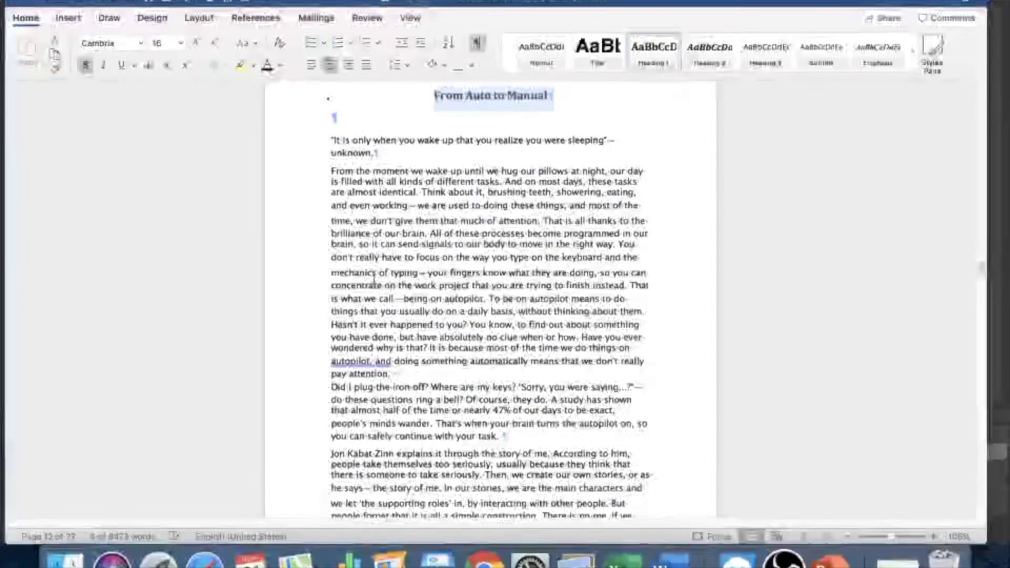
left_click_drag(331, 140, 425, 218)
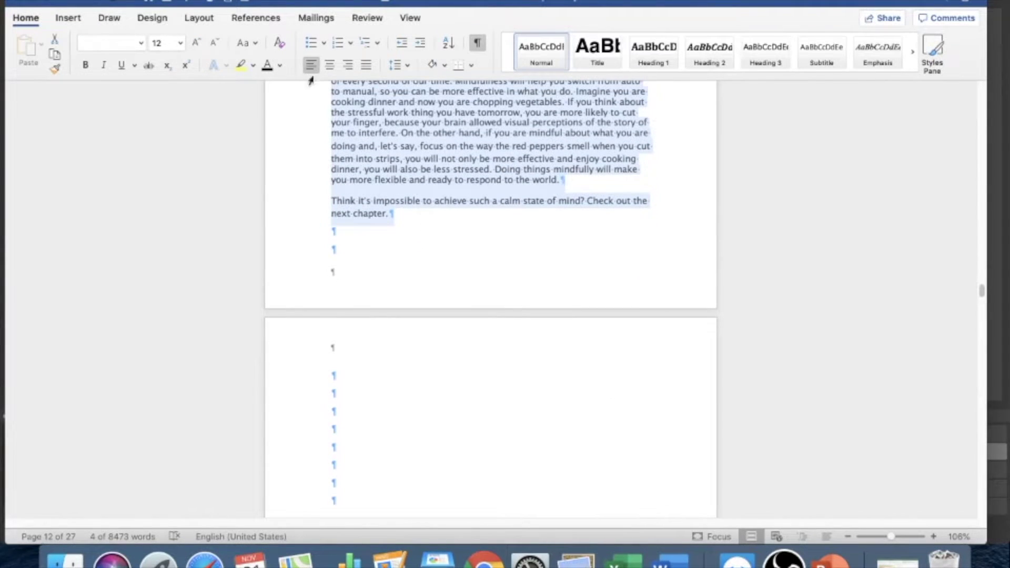
Step: Justify the From Auto to Manual body text and insert a page break after 'next chapter.'
left_click(366, 65)
left_click(354, 235)
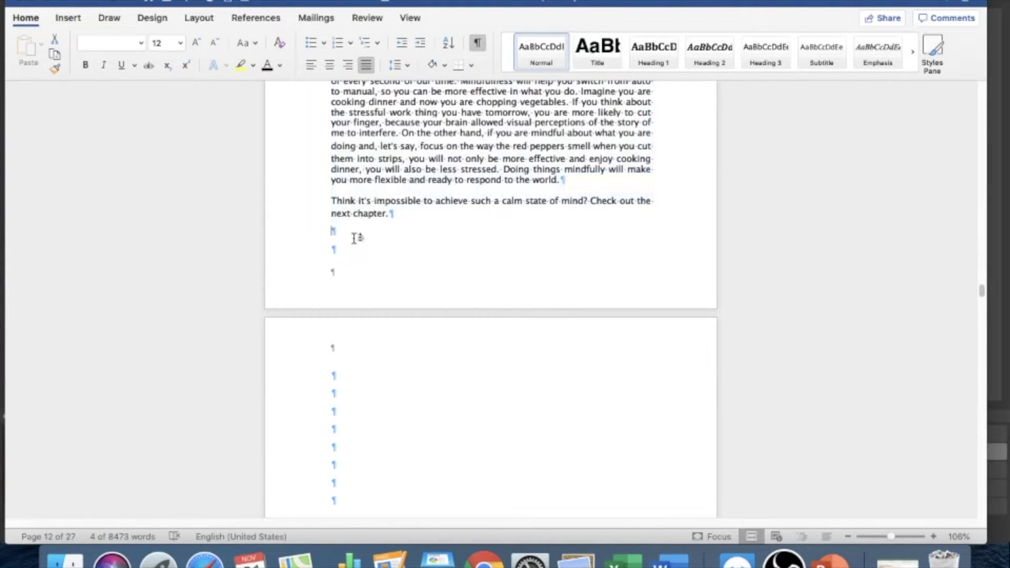
left_click(76, 17)
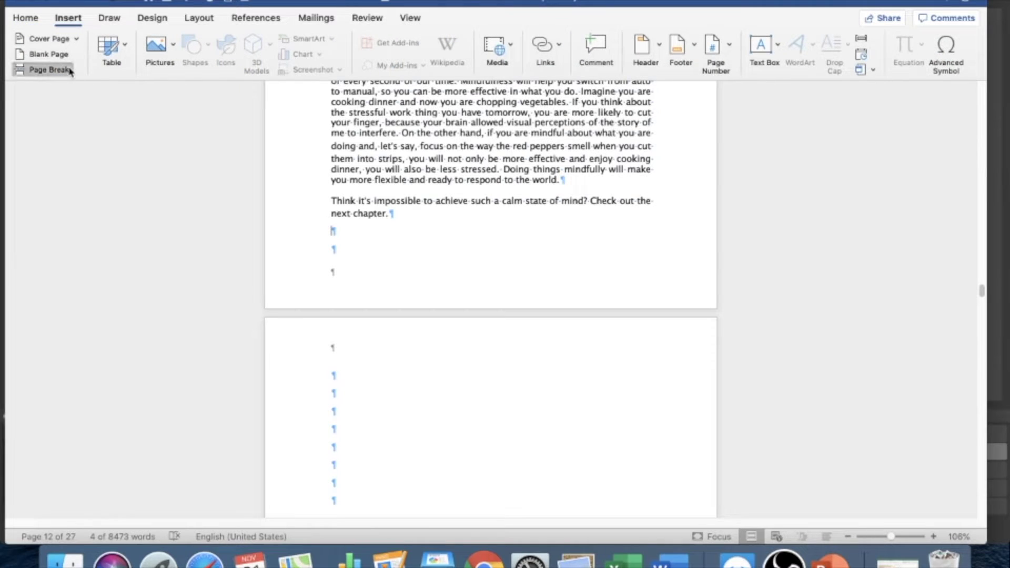
left_click(48, 70)
Step: Delete the blank lines above 'Cross Your Legs' so it starts on a new page
left_click(336, 359)
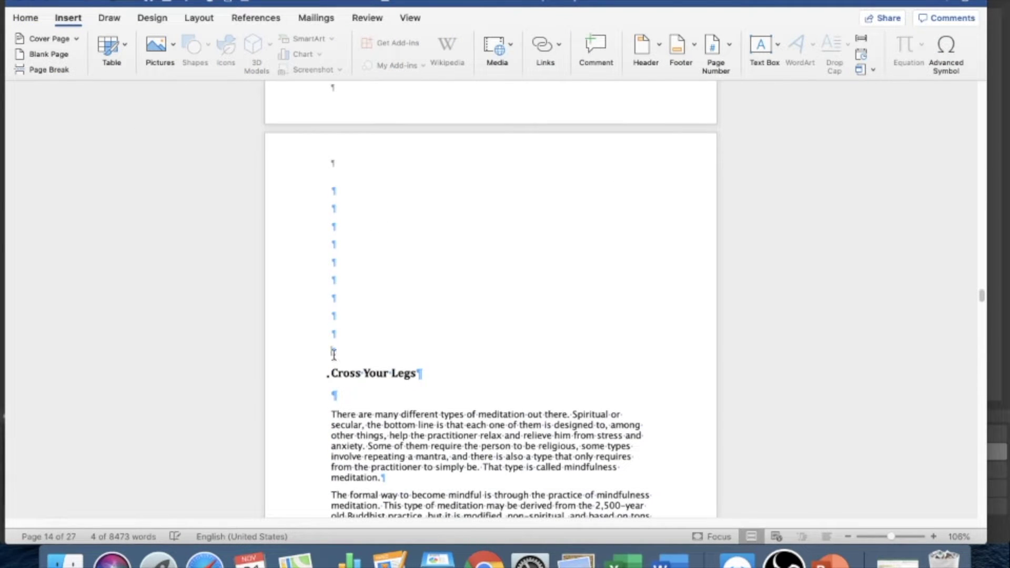
key("BackSpace")
key("BackSpace")
key("BackSpace")
key("BackSpace")
key("BackSpace")
key("BackSpace")
key("BackSpace")
key("BackSpace")
key("BackSpace")
key("BackSpace")
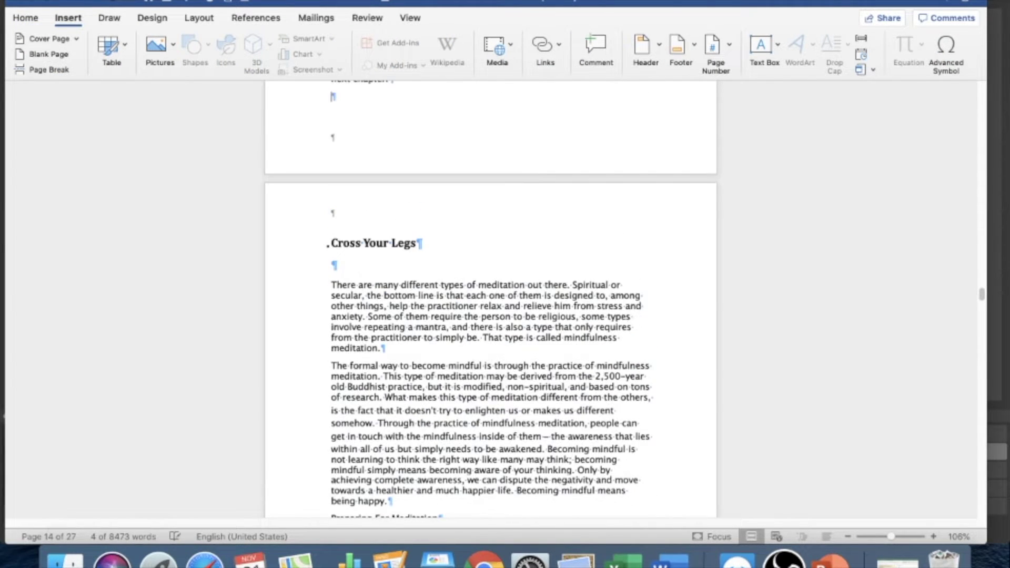
key("Up")
key("Up")
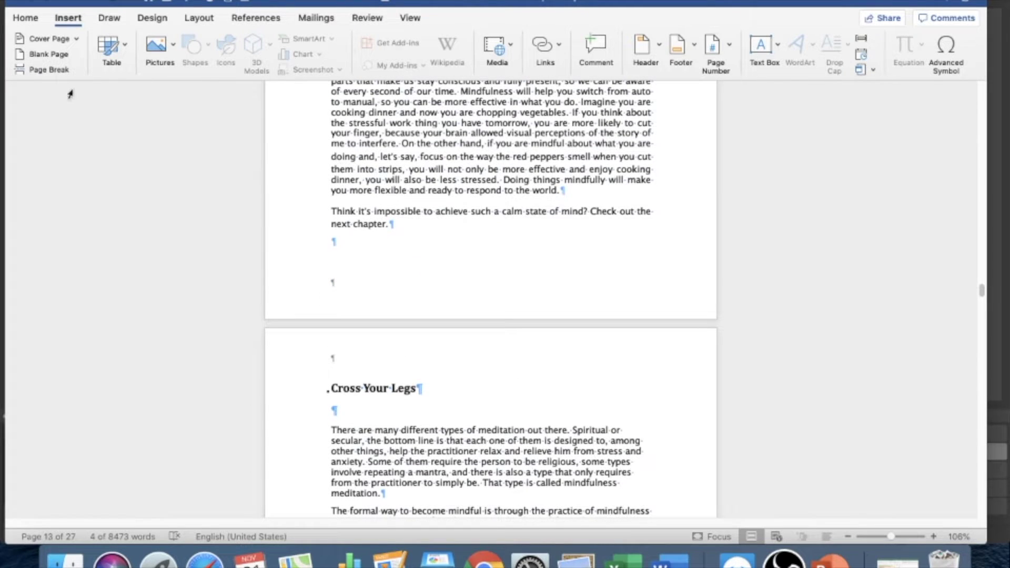
left_click(47, 70)
Step: Center the 'Cross Your Legs' heading and select its body text down to 'Step 8: End It'
scroll(371, 244, "down", 5)
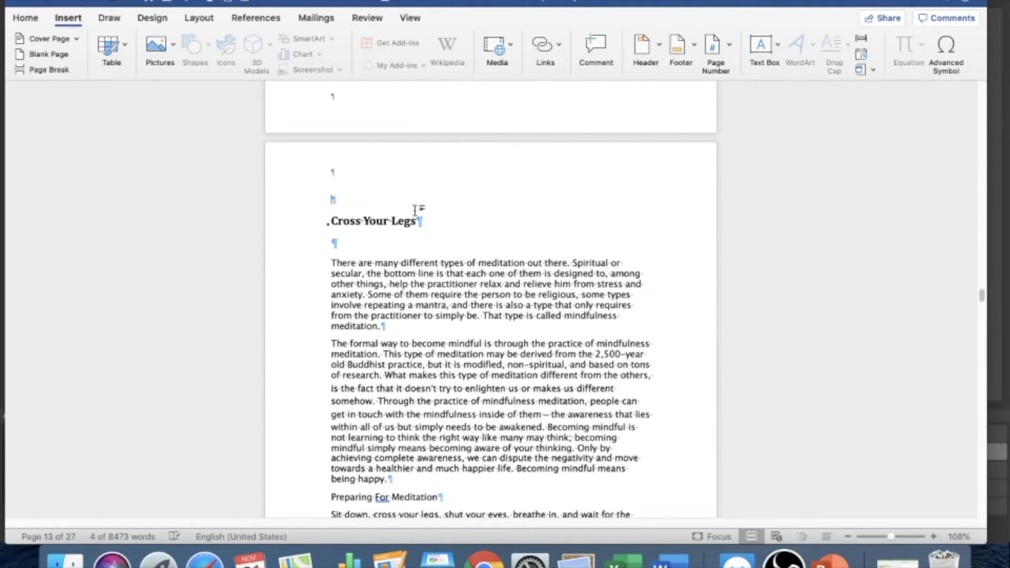
left_click_drag(414, 210, 282, 210)
left_click(25, 18)
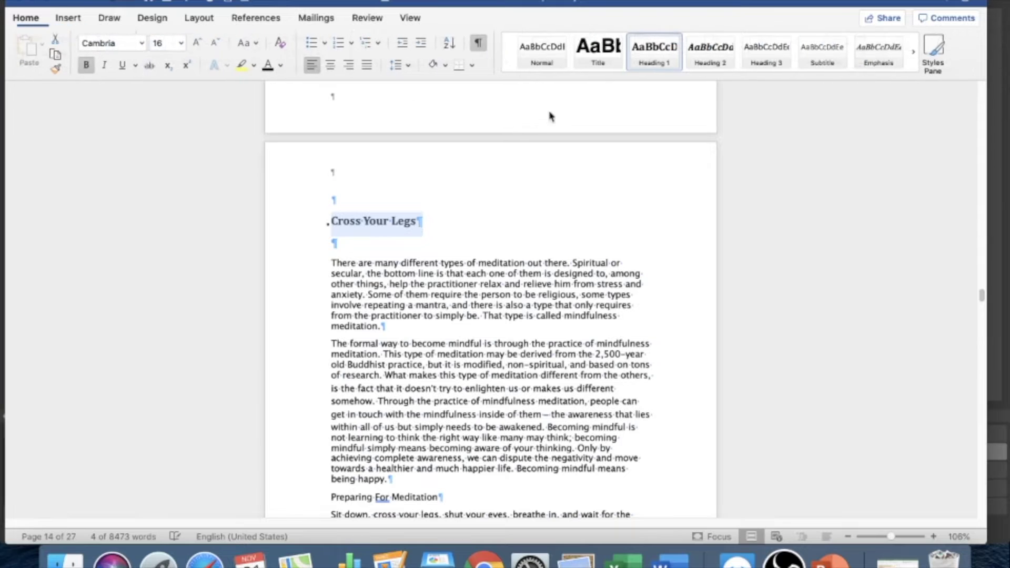
left_click(329, 64)
left_click(398, 315)
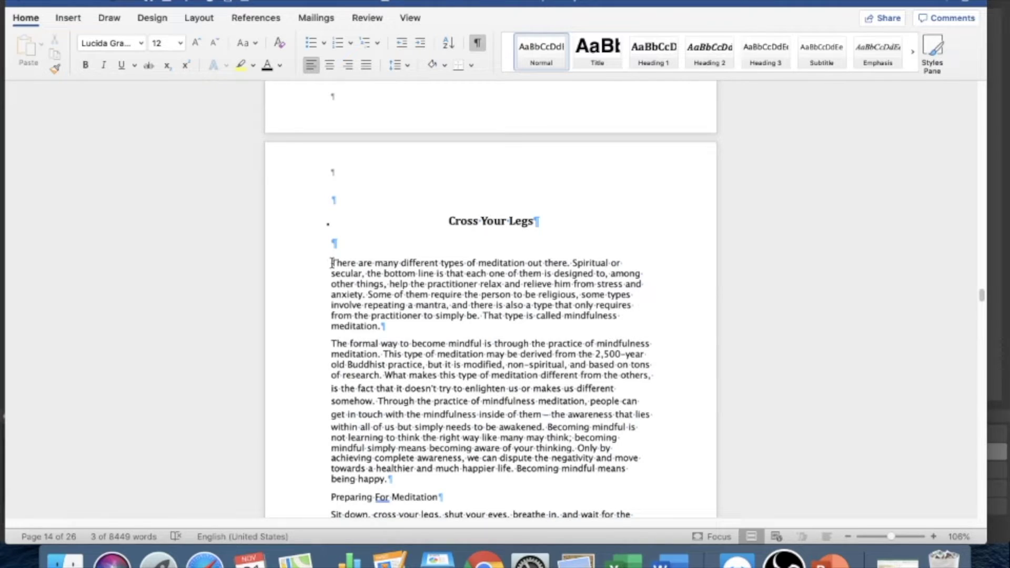
left_click_drag(332, 263, 578, 354)
Step: Justify the Cross Your Legs body text and put 'Squeezing Mindfulness In' on a new page
left_click_drag(593, 318, 593, 318)
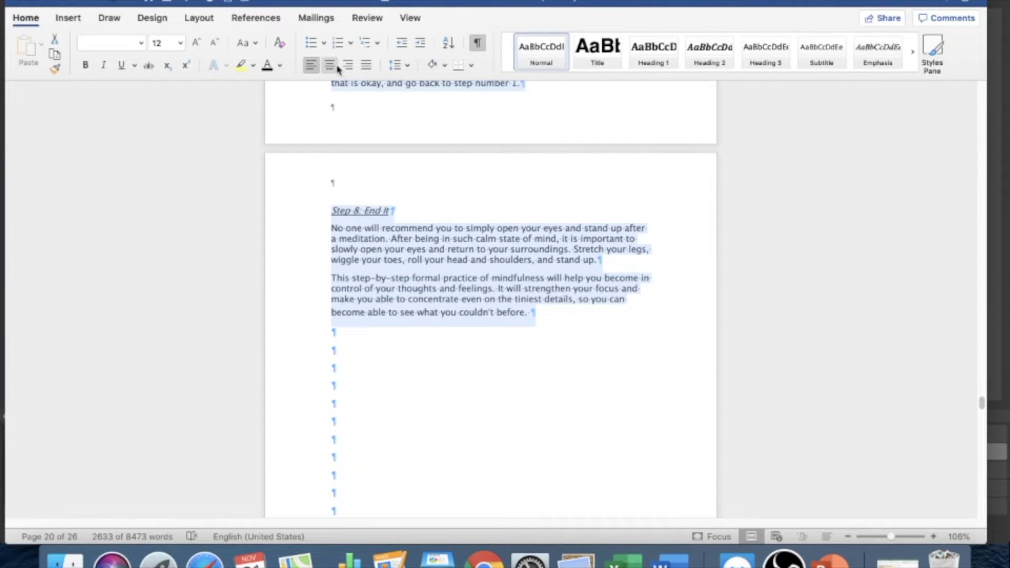
left_click(367, 65)
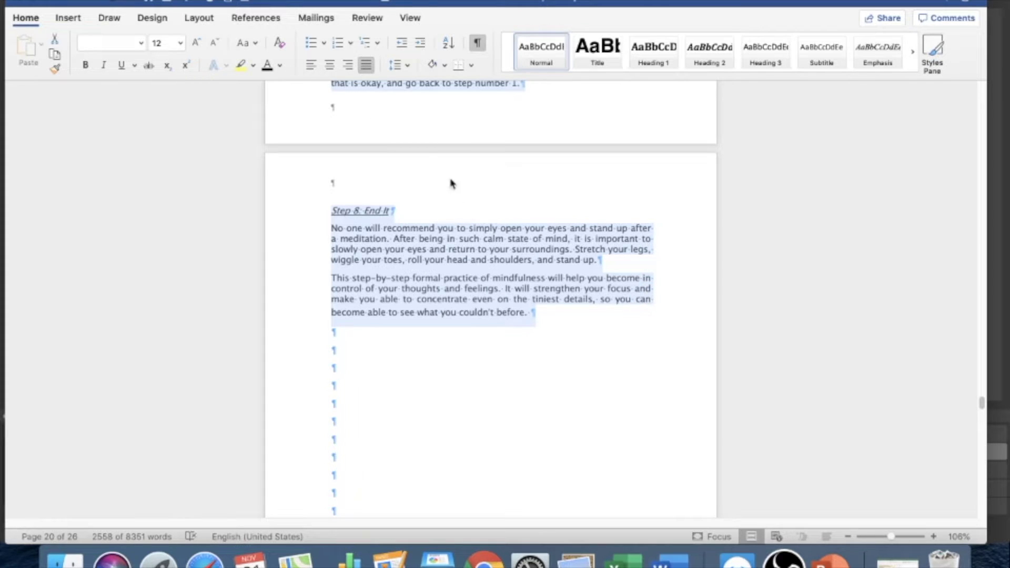
left_click(472, 277)
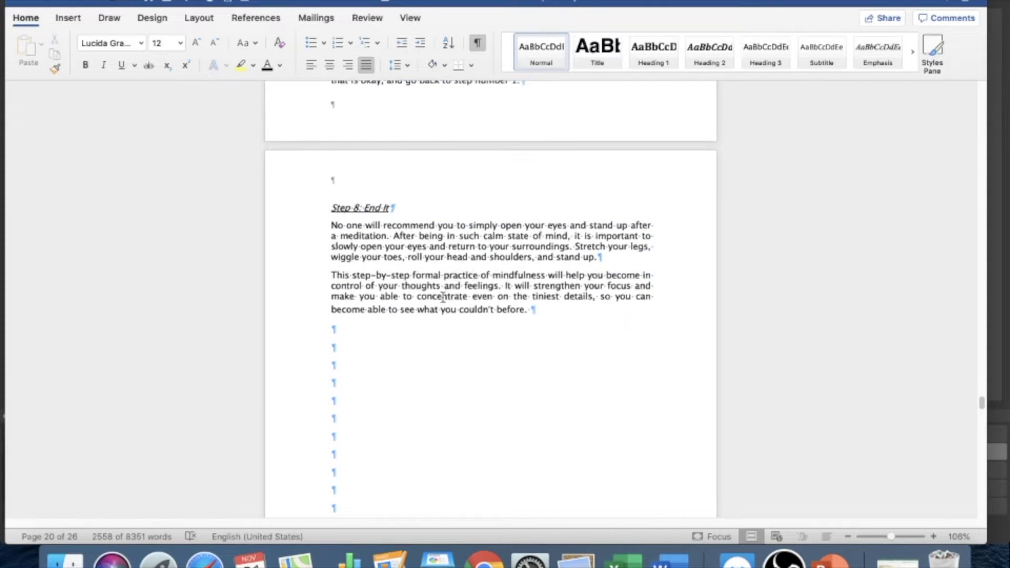
scroll(350, 239, "down", 3)
left_click(346, 222)
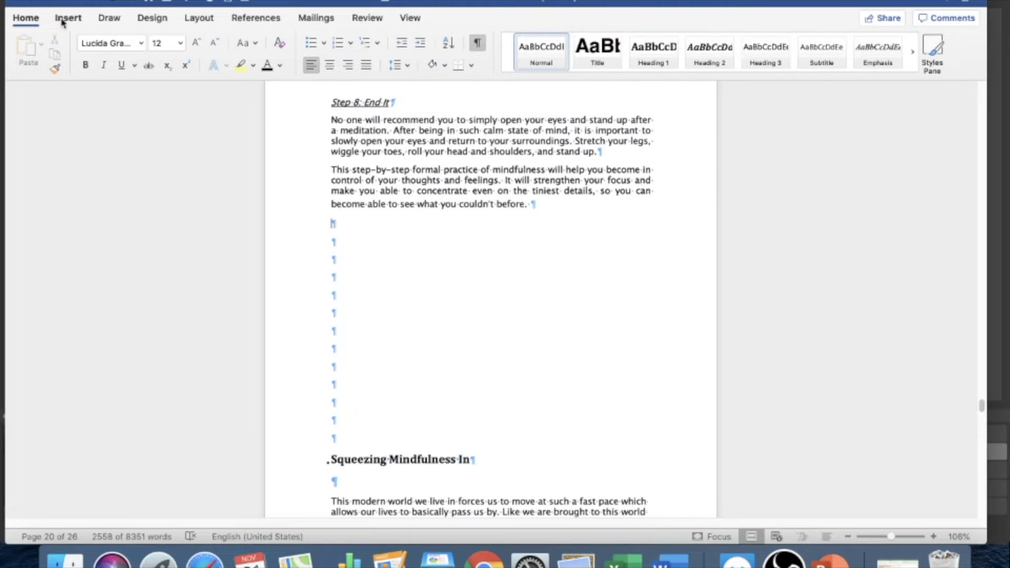
left_click(62, 21)
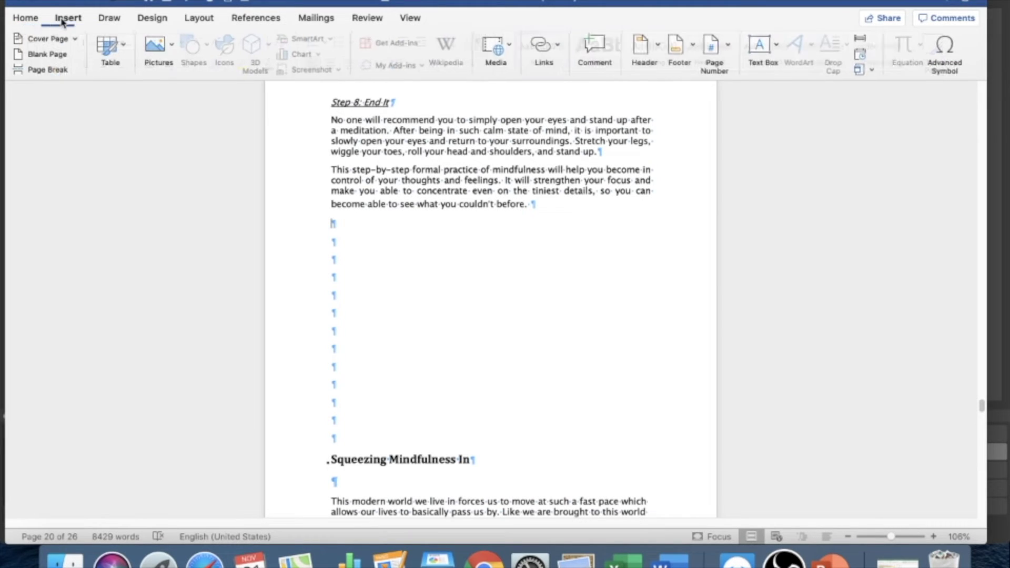
left_click(53, 70)
Step: Center the 'Squeezing Mindfulness In' heading and justify its body paragraphs
scroll(501, 275, "down", 10)
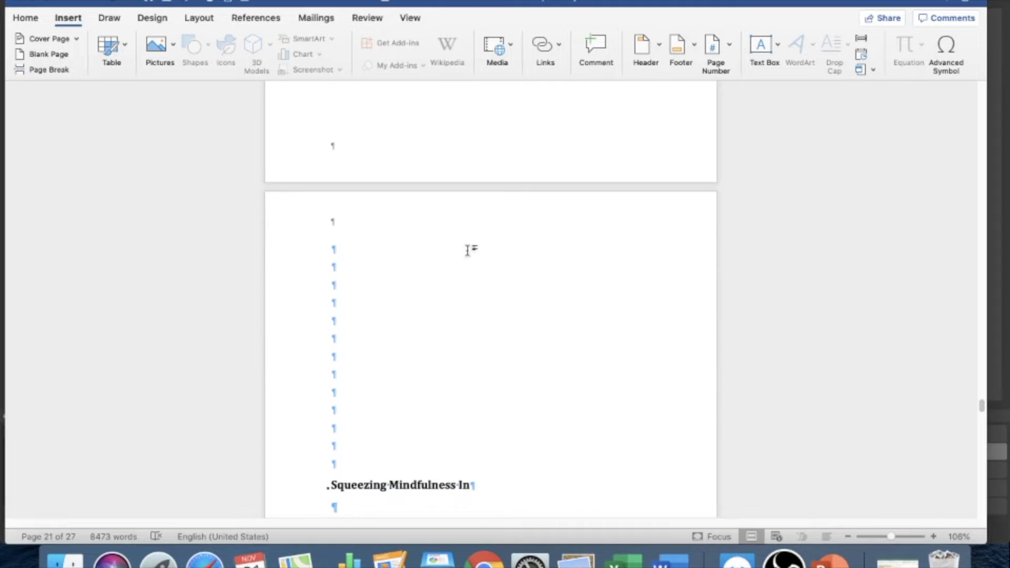
scroll(337, 301, "down", 8)
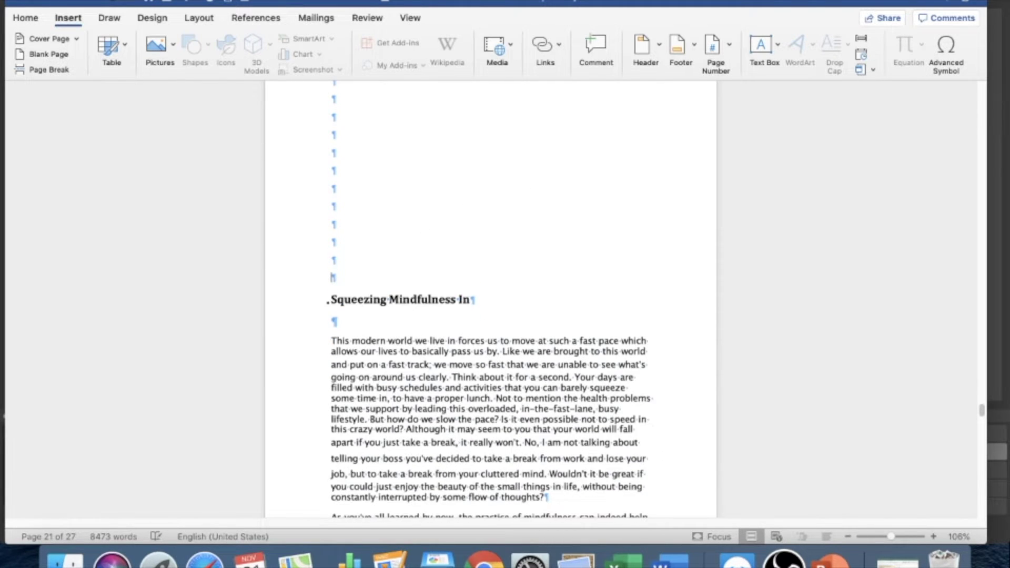
scroll(337, 302, "up", 7)
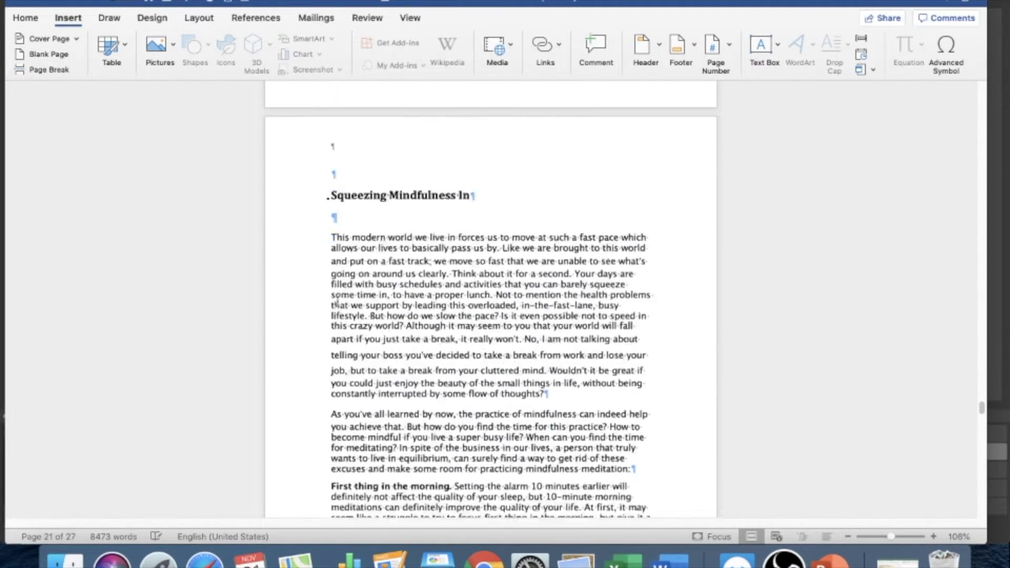
left_click_drag(495, 294, 331, 293)
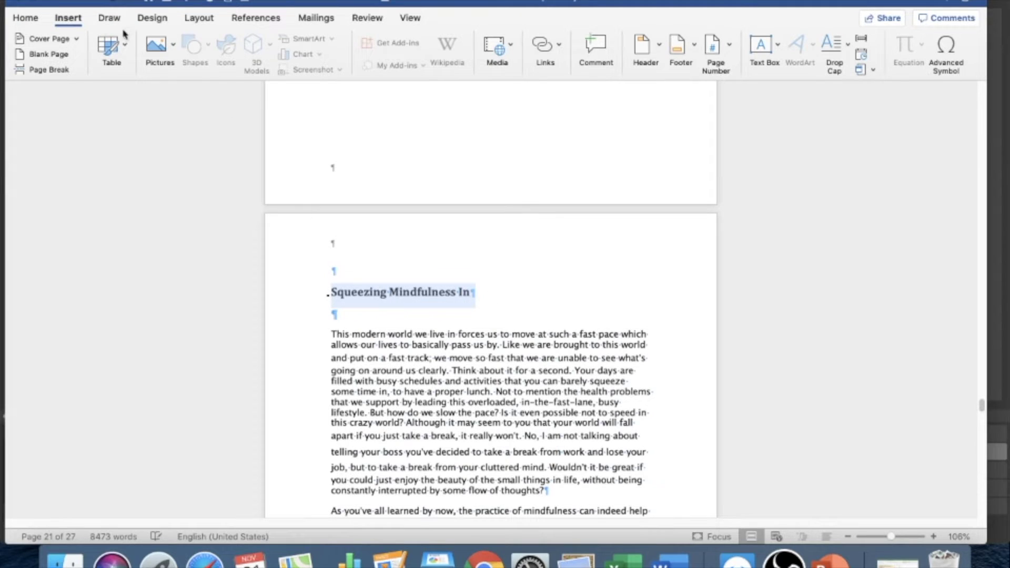
left_click(27, 18)
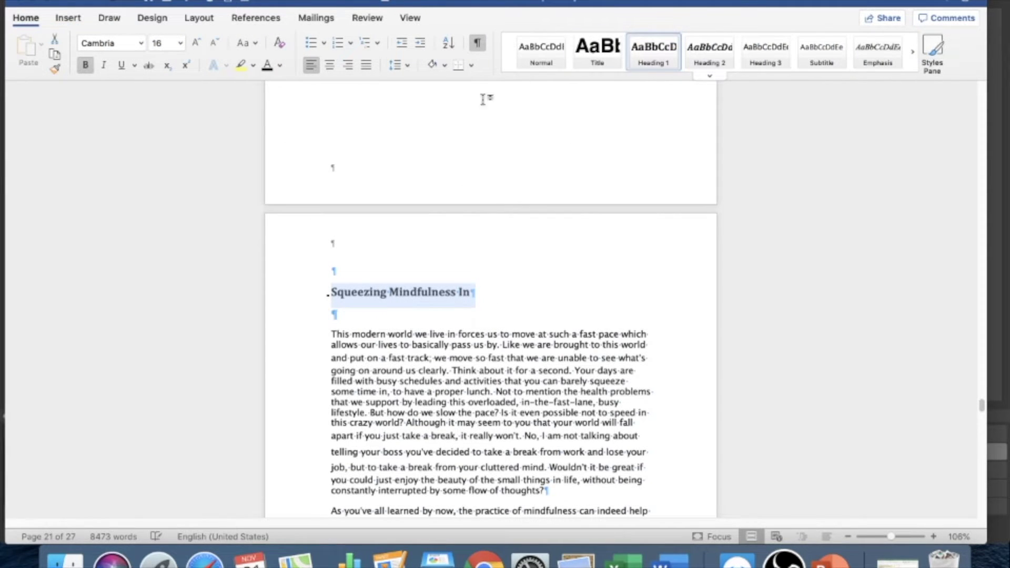
left_click(329, 70)
left_click(434, 357)
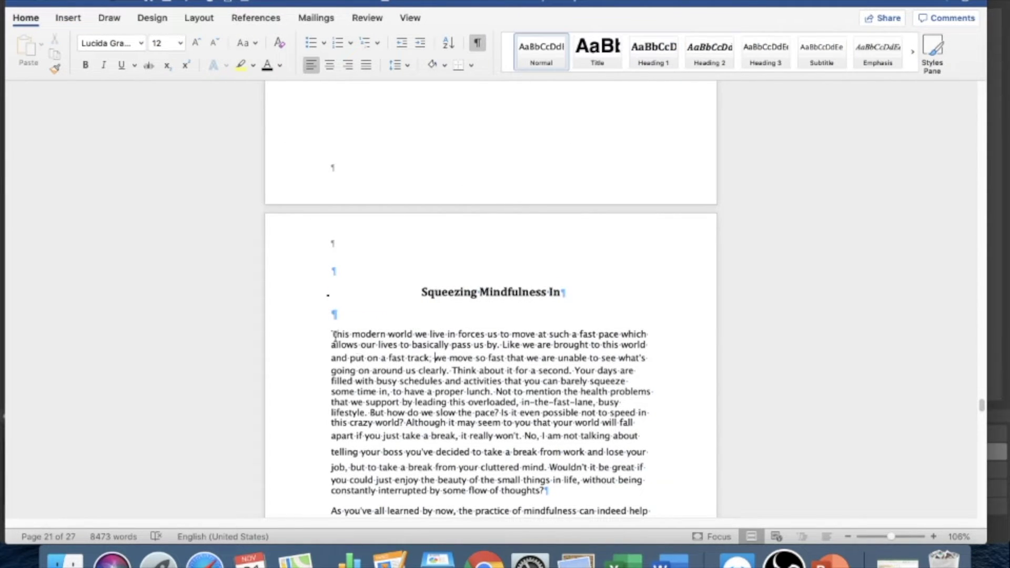
left_click_drag(324, 332, 443, 259)
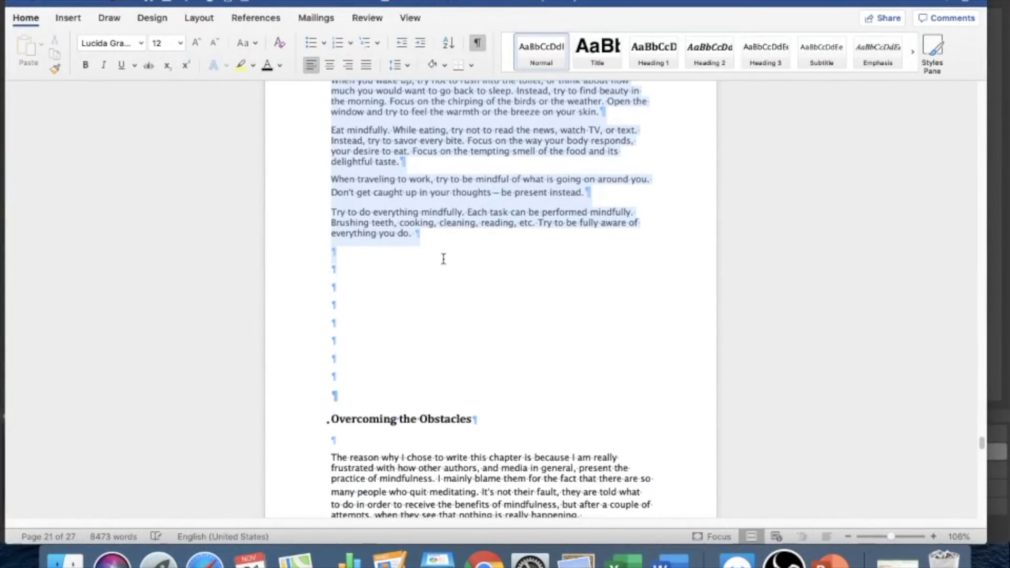
left_click(366, 65)
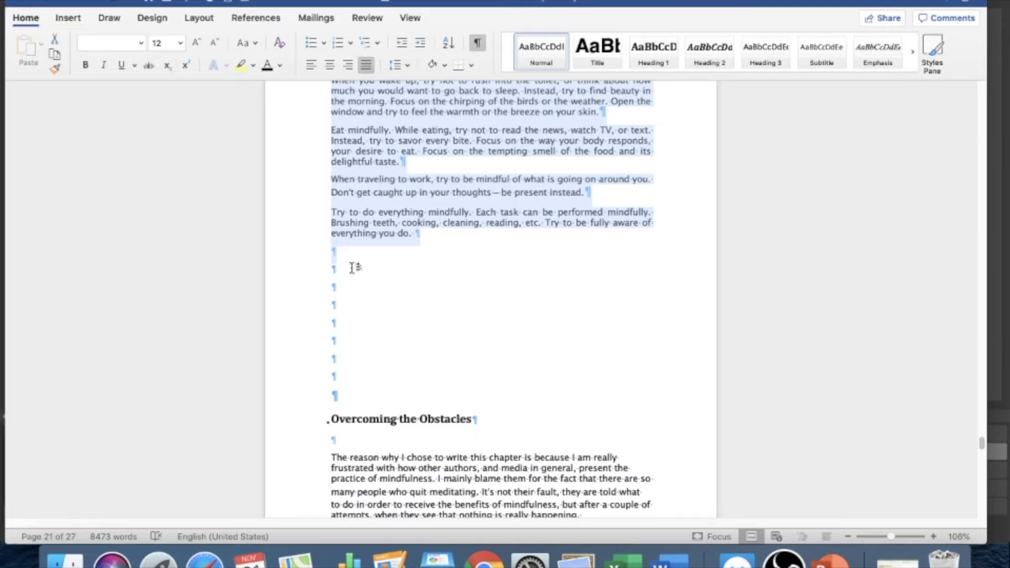
Step: Remove the empty lines before 'Overcoming the Obstacles' and start it on a new page
left_click_drag(348, 395, 335, 251)
key("Delete")
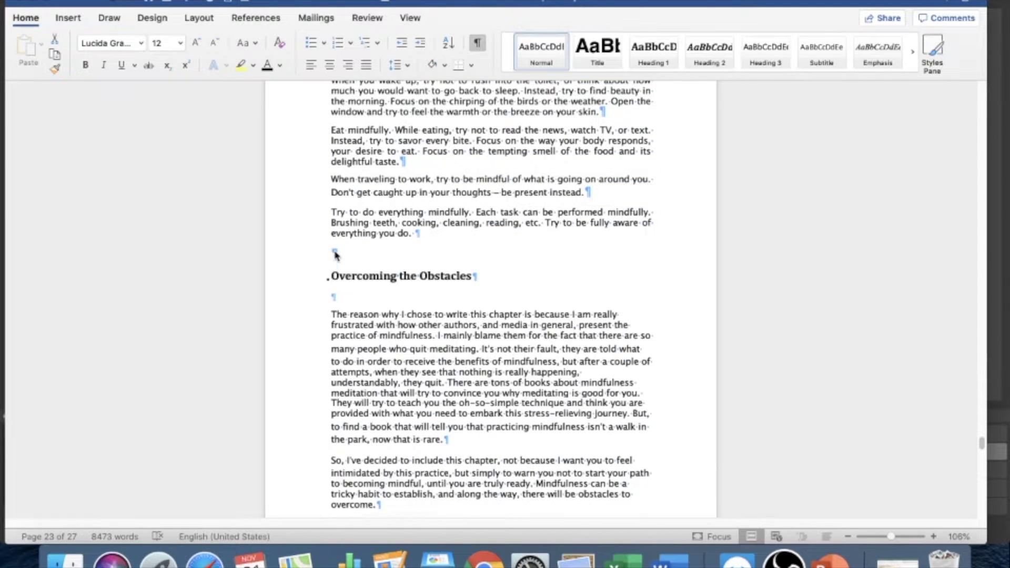
left_click(68, 18)
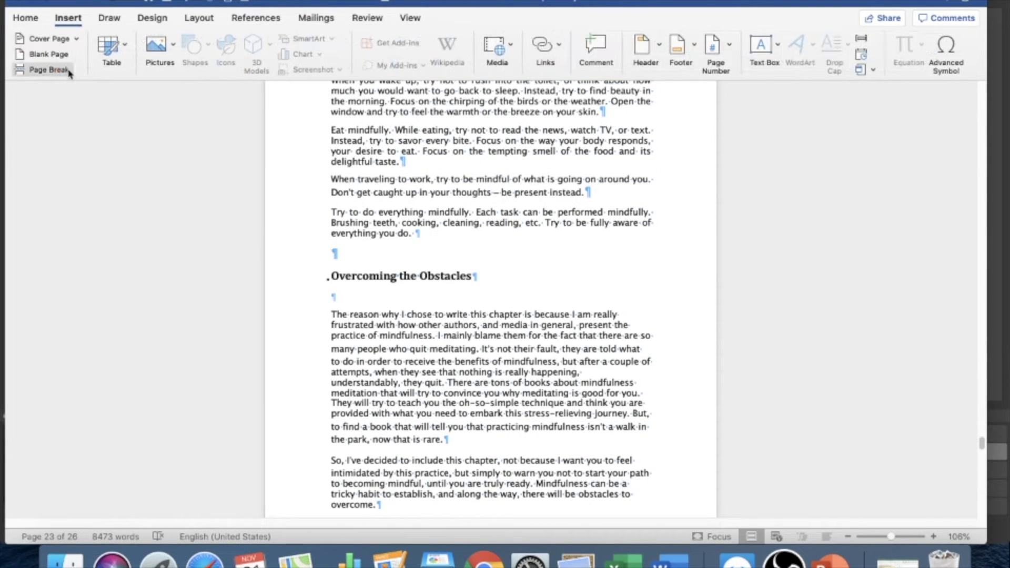
left_click(69, 72)
Step: Center the 'Overcoming the Obstacles' heading and justify its body paragraphs
left_click_drag(499, 274, 383, 250)
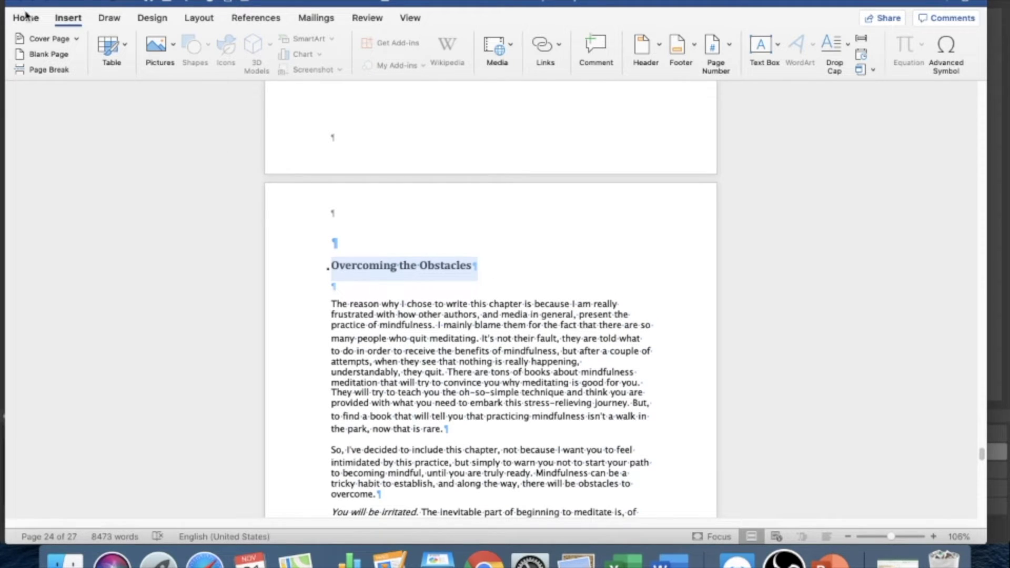
left_click(26, 18)
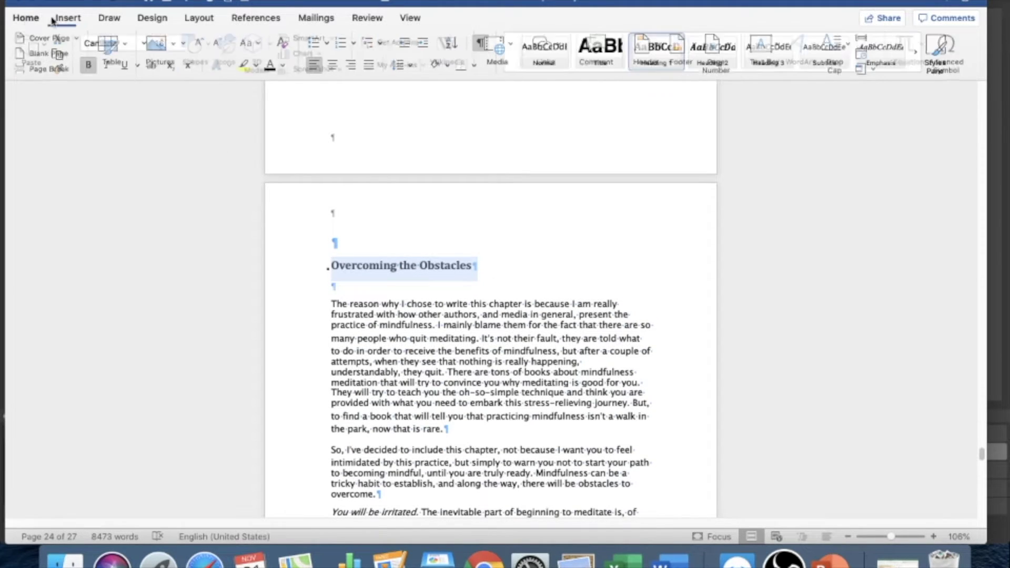
left_click(330, 64)
left_click(407, 337)
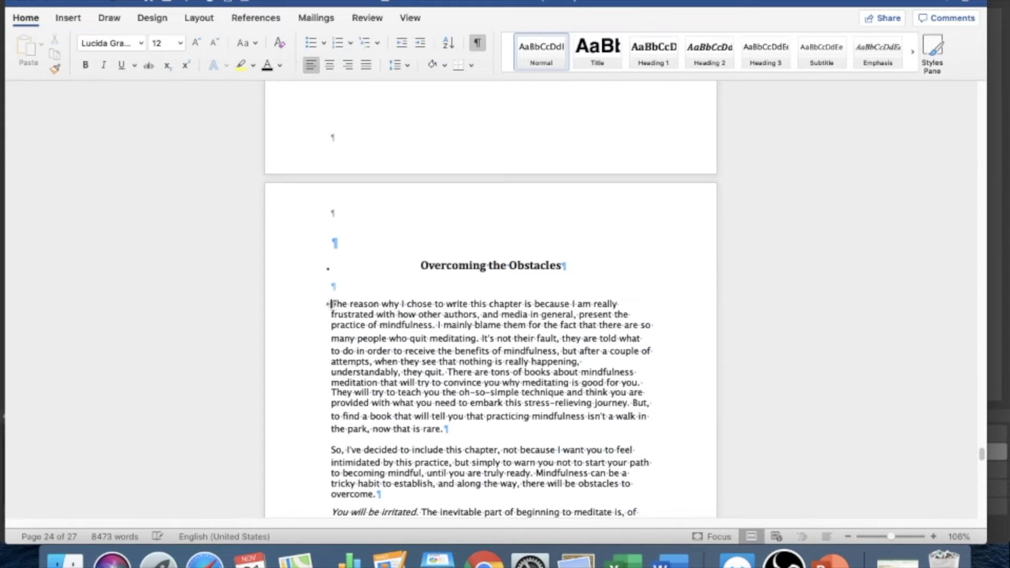
left_click_drag(331, 305, 629, 268)
left_click(366, 64)
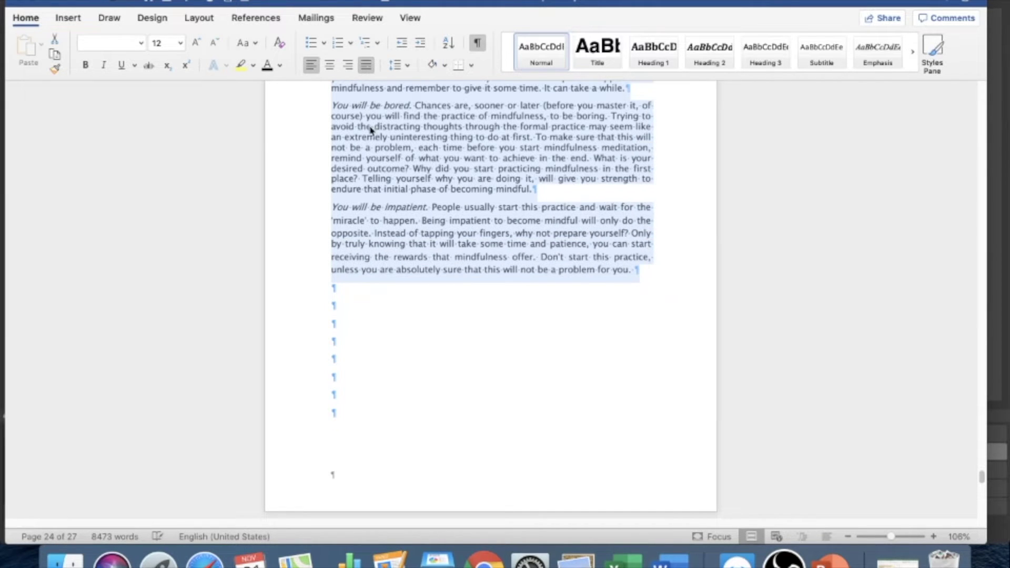
Step: Remove the extra empty lines and start 'Staying Behind the Wheel' on its own page
left_click(352, 332)
scroll(358, 362, "down", 5)
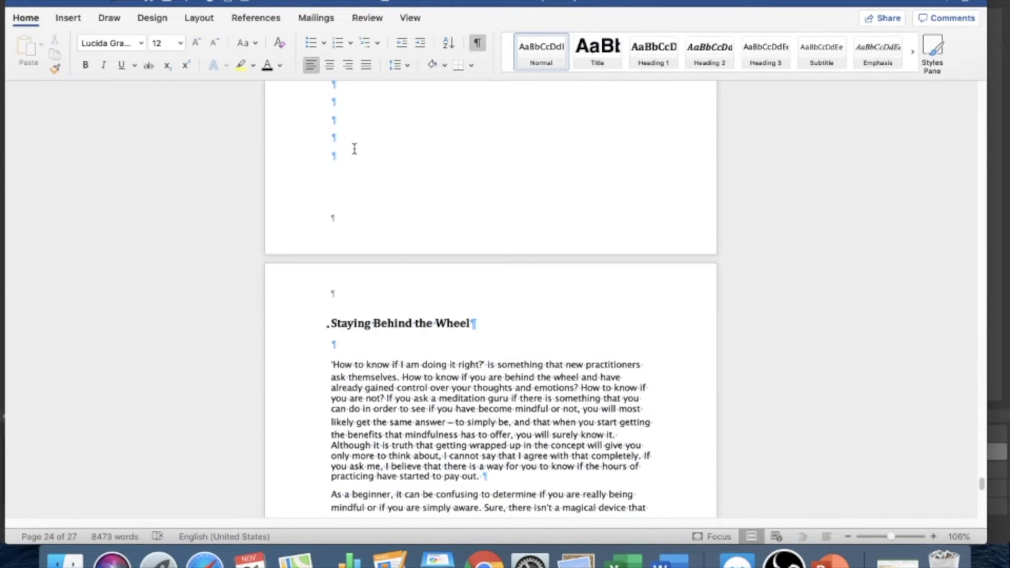
scroll(351, 167, "up", 3)
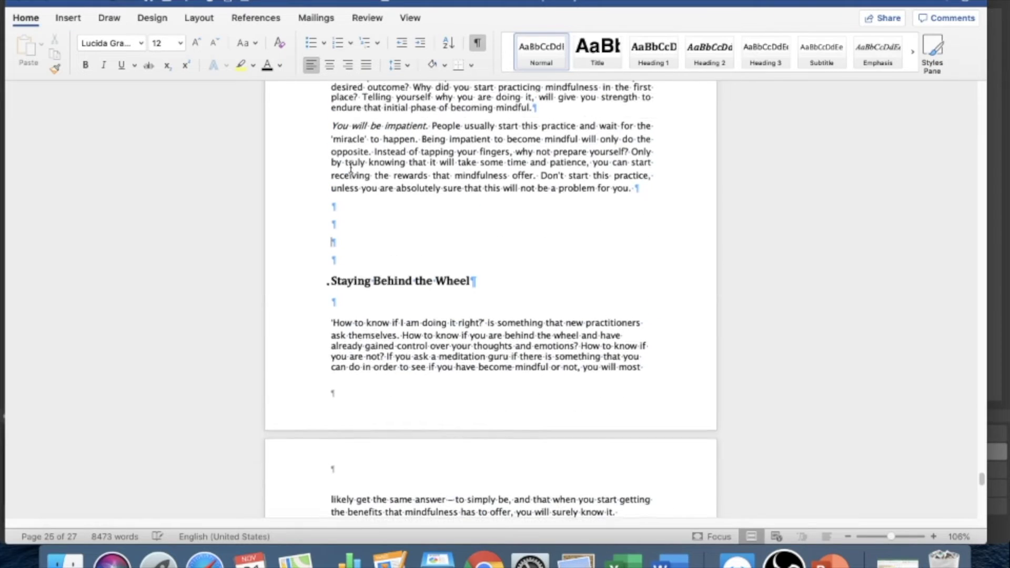
key("BackSpace")
key("BackSpace")
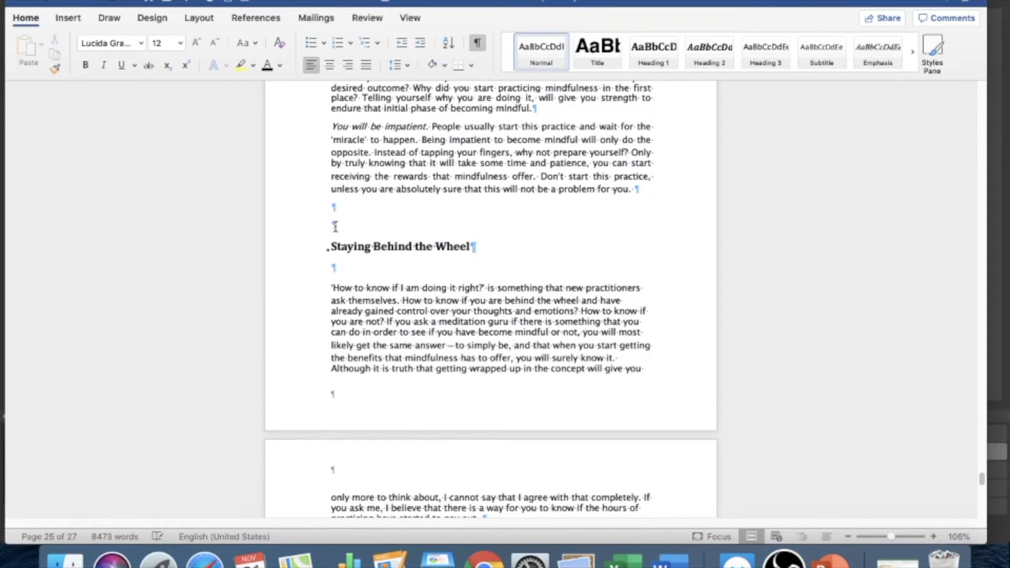
left_click(68, 17)
left_click(43, 73)
scroll(328, 261, "down", 5)
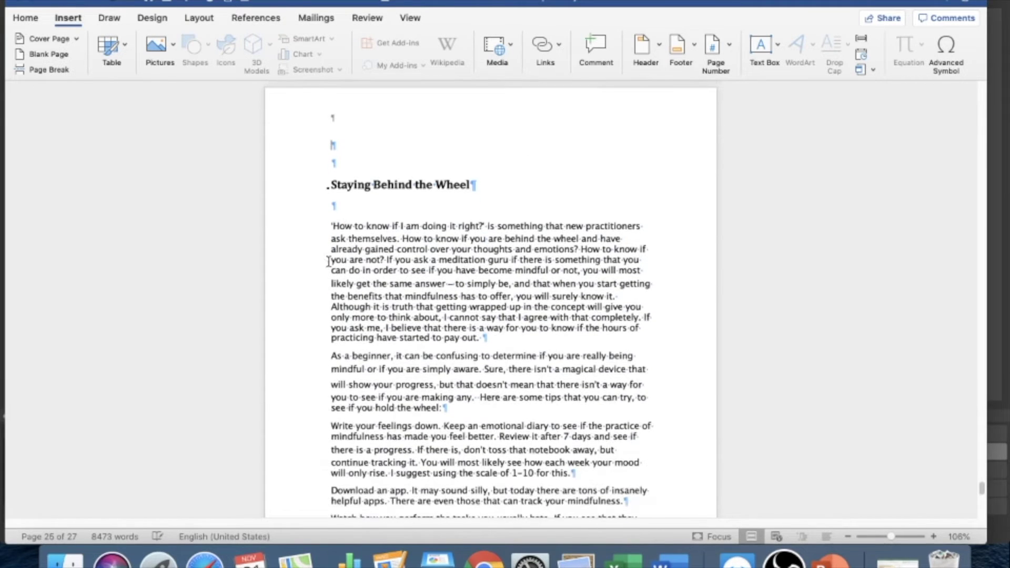
key("BackSpace")
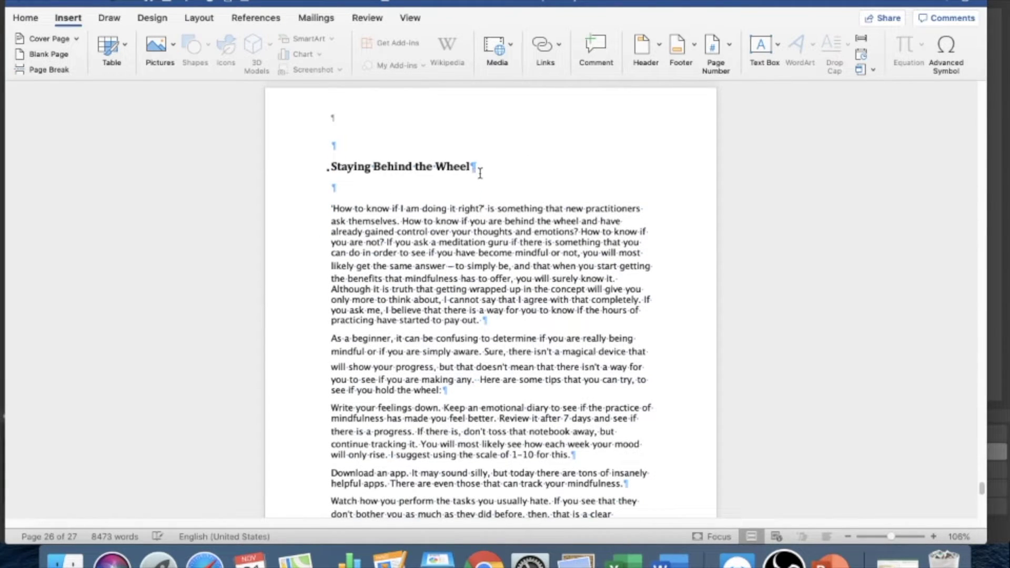
Step: Center the 'Staying Behind the Wheel' heading and justify its chapter text
left_click_drag(480, 173, 332, 166)
left_click(25, 18)
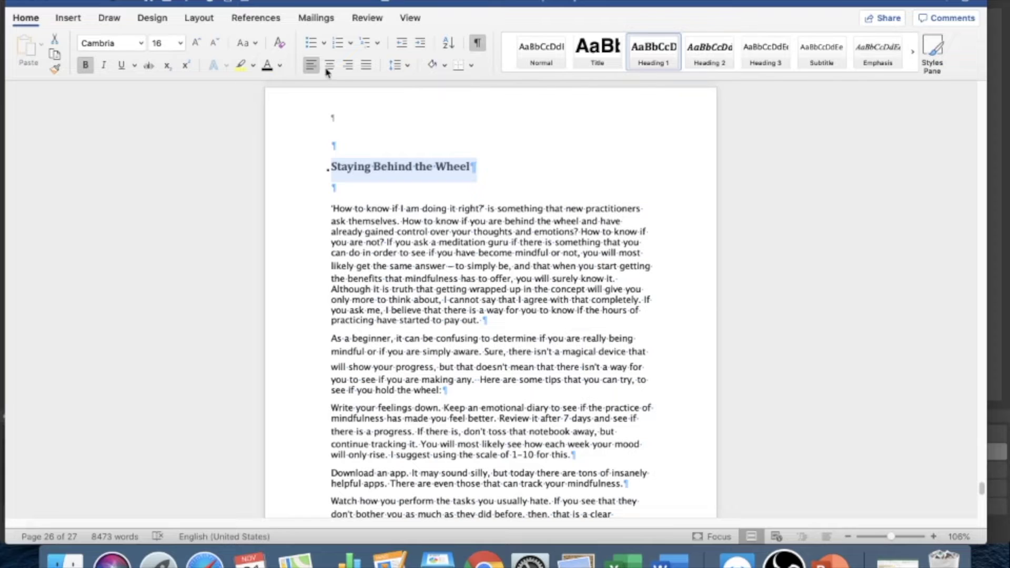
left_click(329, 64)
left_click(389, 209)
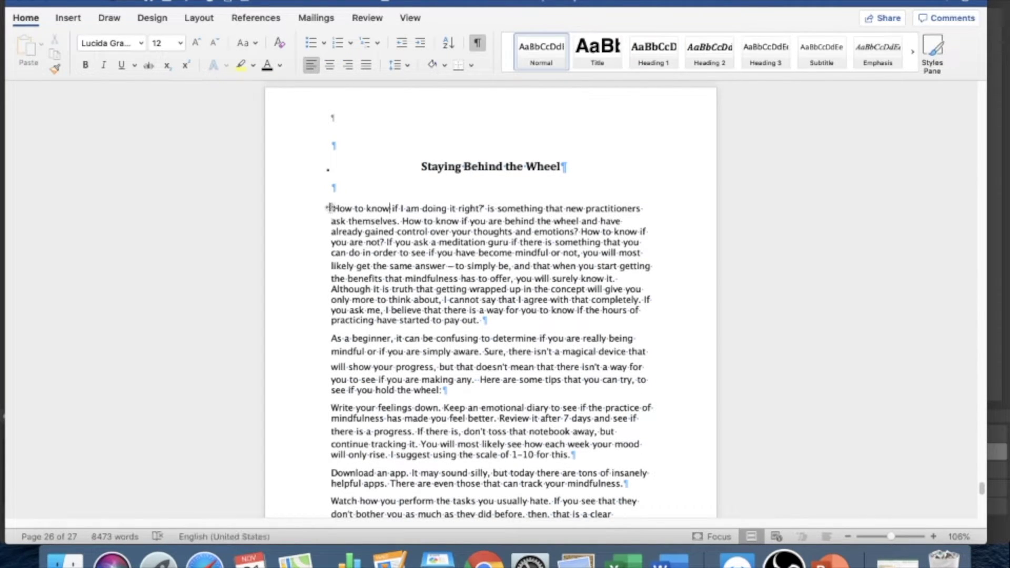
left_click_drag(328, 205, 537, 229)
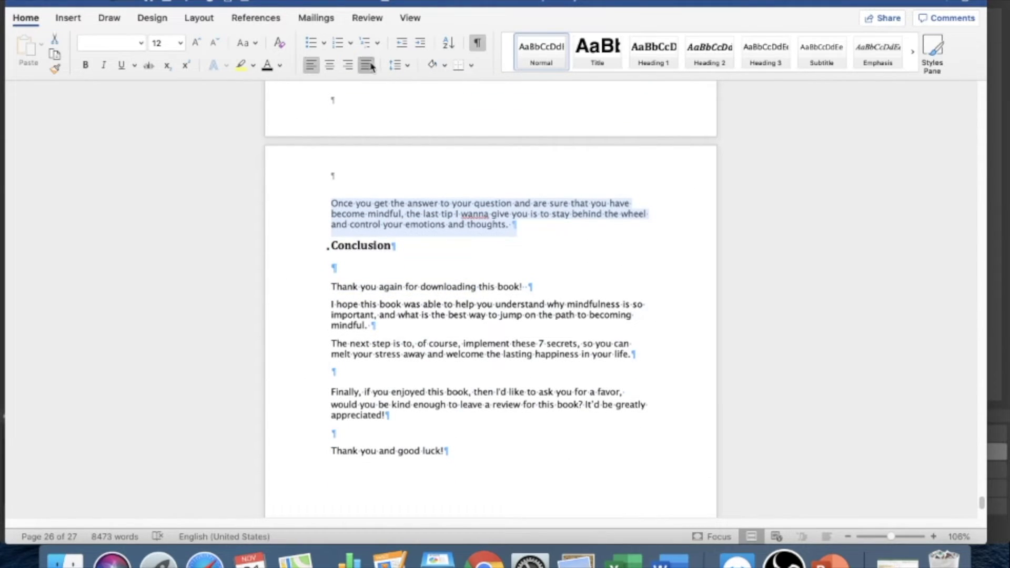
left_click(366, 65)
Step: Insert a page break so the Conclusion starts on a new page
left_click(548, 225)
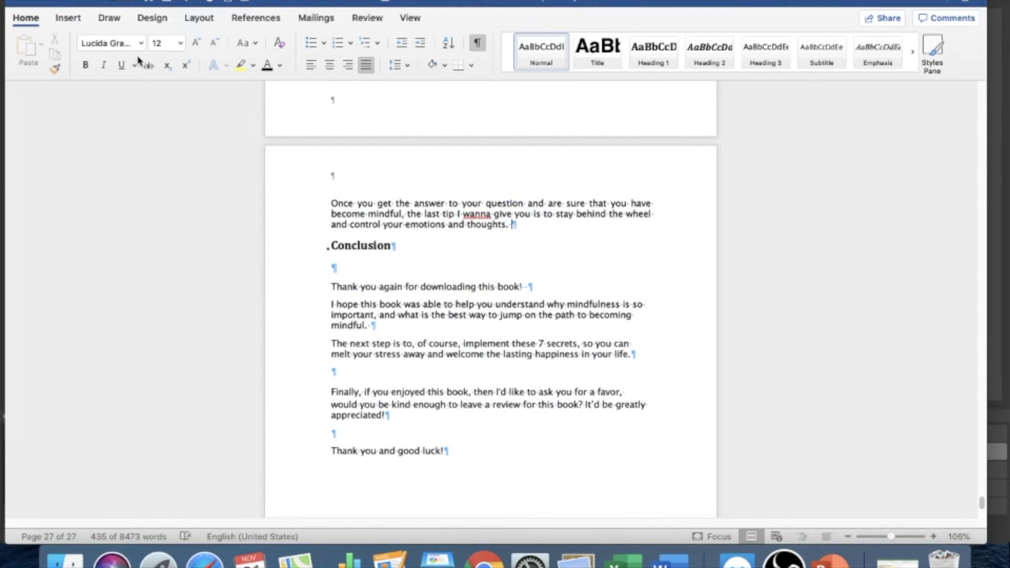
left_click(67, 19)
left_click(50, 70)
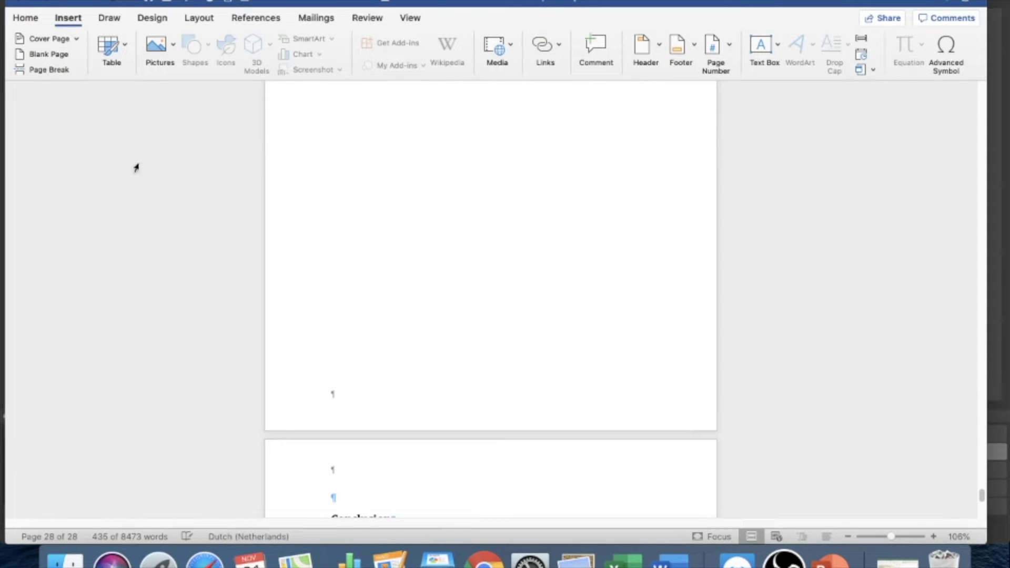
scroll(404, 266, "down", 10)
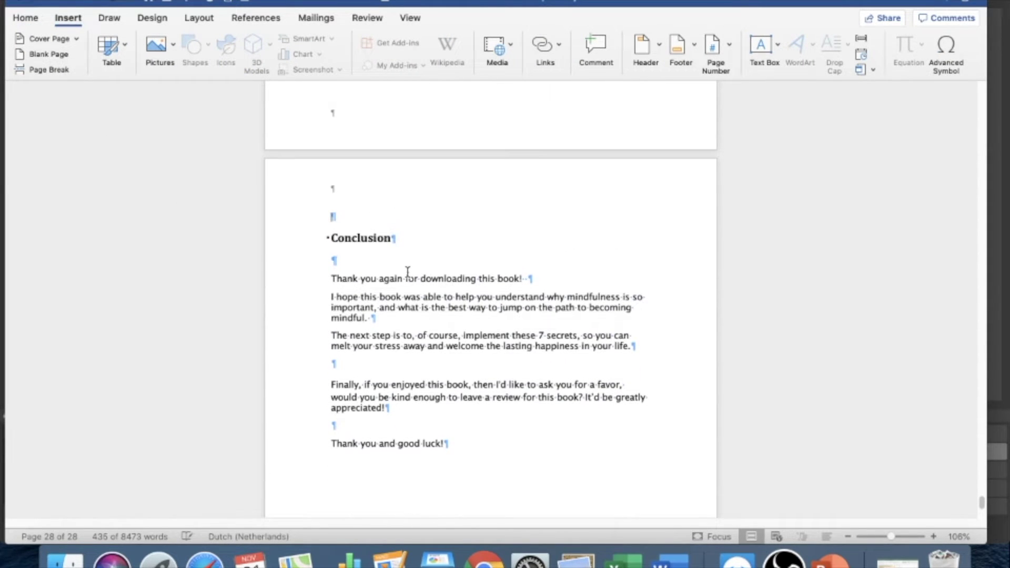
scroll(355, 240, "down", 3)
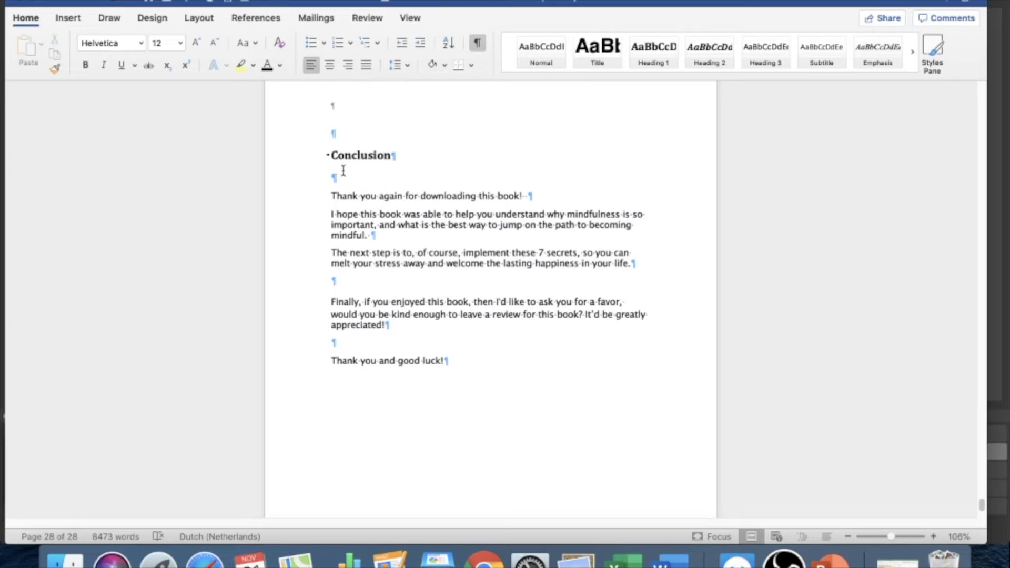
Step: Center the Conclusion heading and justify its paragraphs down to 'Thank you and good luck!'
left_click_drag(402, 155, 329, 154)
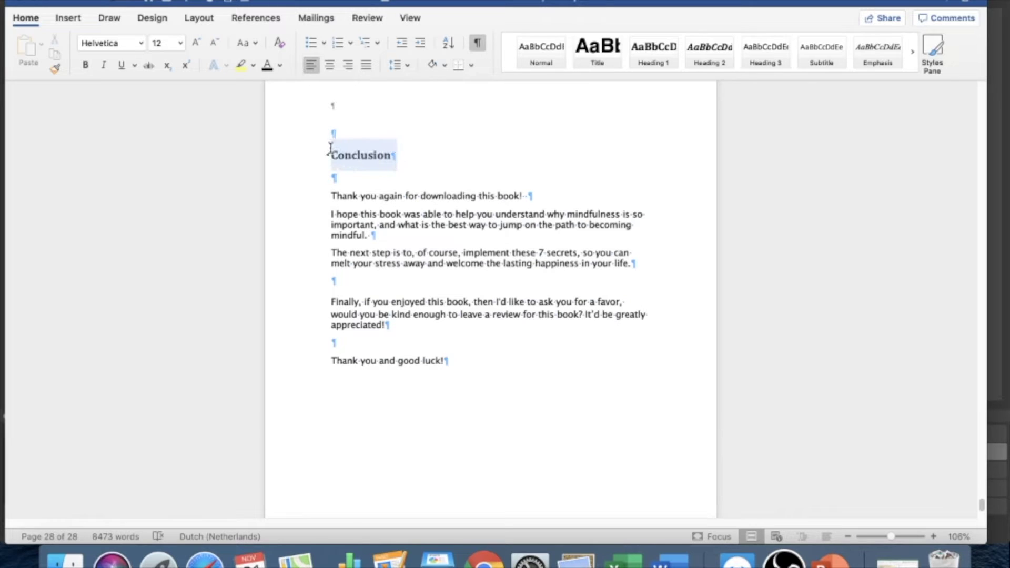
left_click(330, 64)
left_click(322, 196)
left_click(328, 196)
left_click(332, 195)
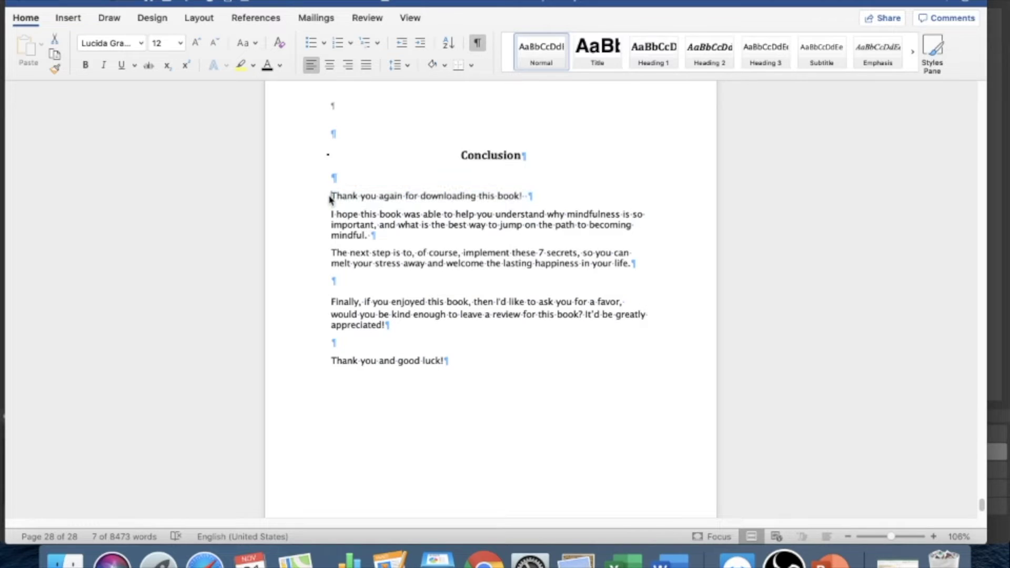
left_click_drag(333, 195, 475, 372)
left_click(361, 68)
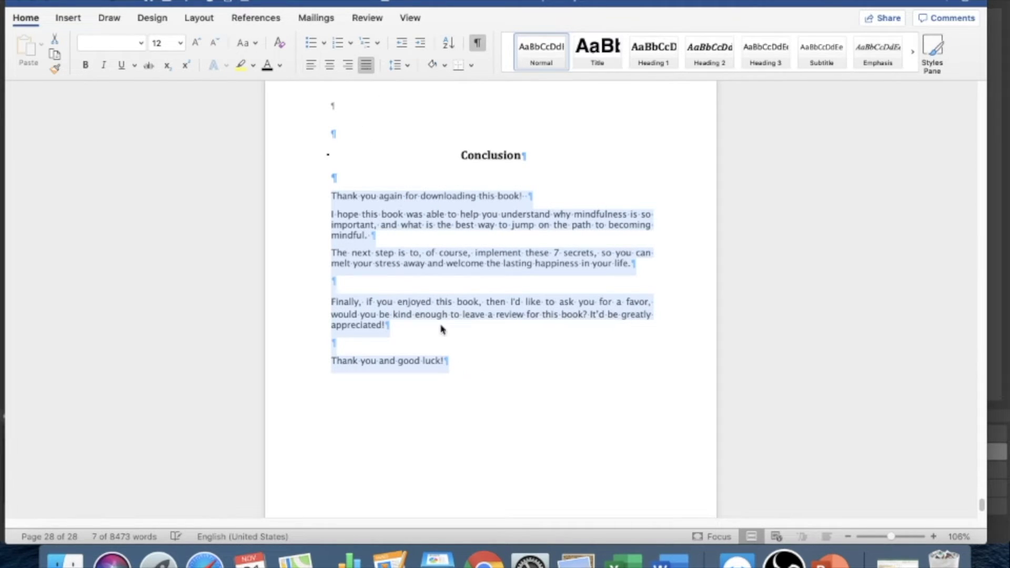
left_click(480, 345)
scroll(415, 315, "down", 5)
Step: Delete the hand-typed INTRODUCTION to CONCLUSION list under the Table of Contents heading
scroll(427, 239, "up", 15)
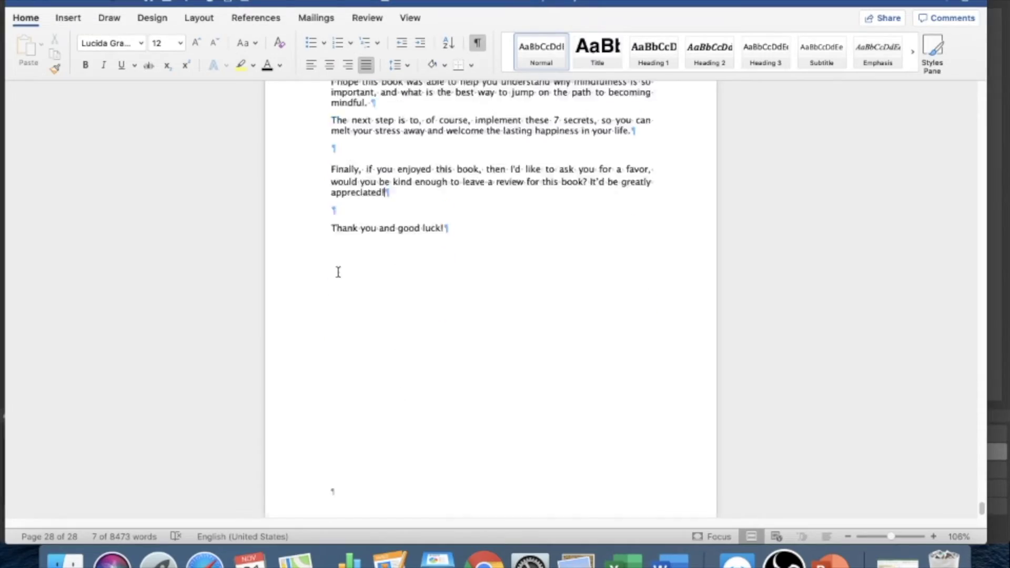
scroll(377, 259, "up", 20)
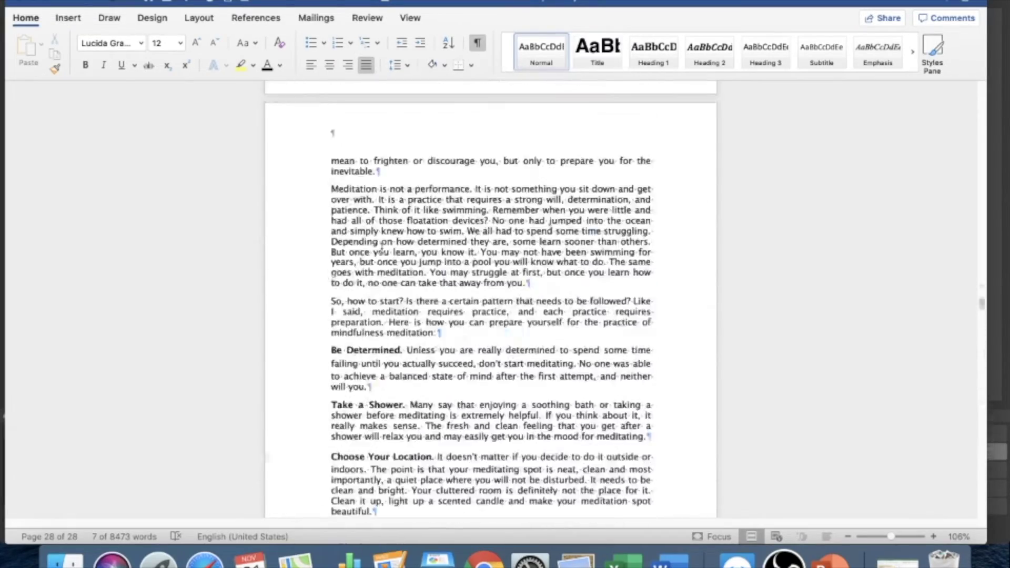
scroll(384, 246, "up", 3)
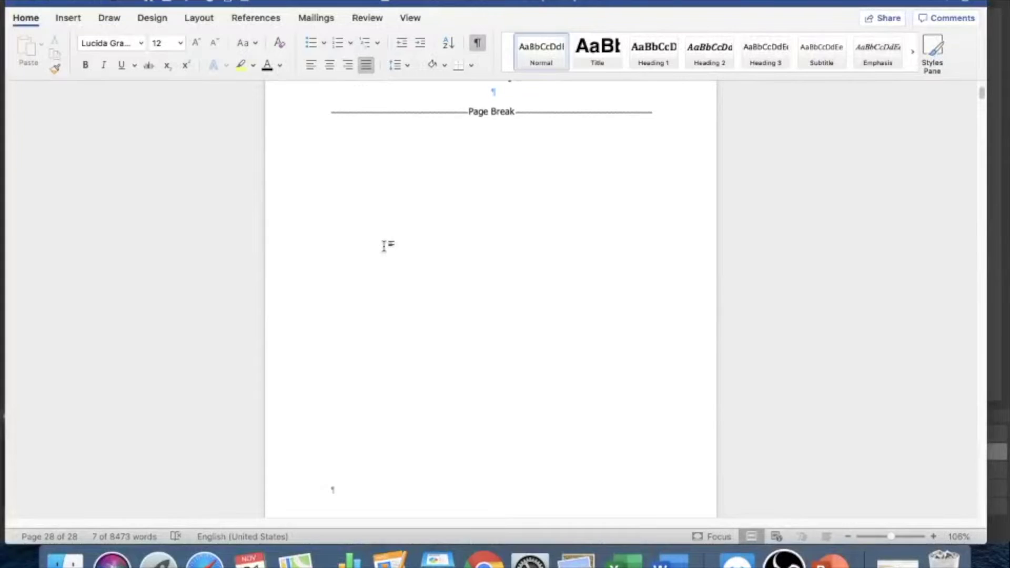
scroll(384, 247, "down", 10)
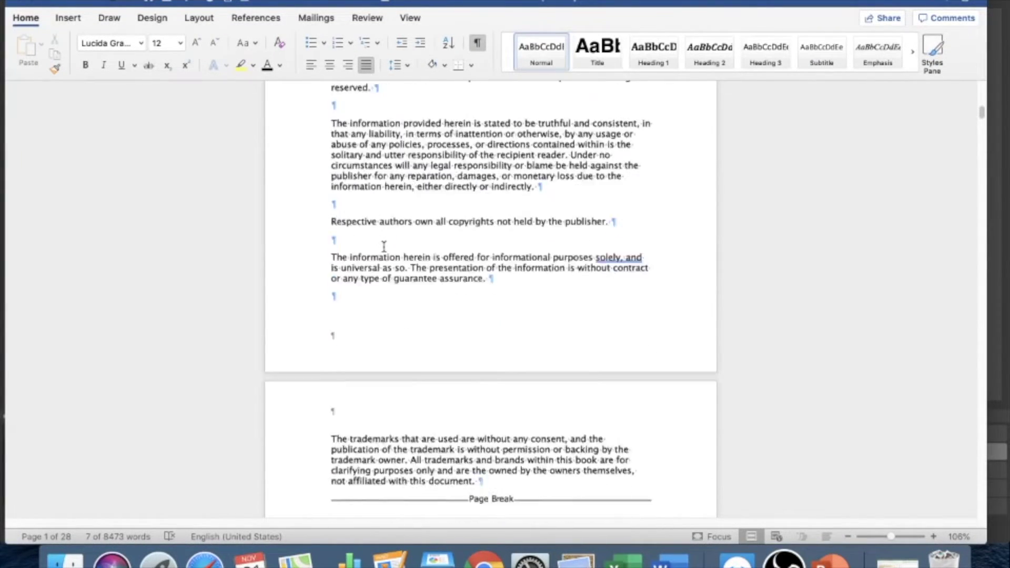
scroll(384, 248, "down", 10)
left_click_drag(420, 372, 311, 223)
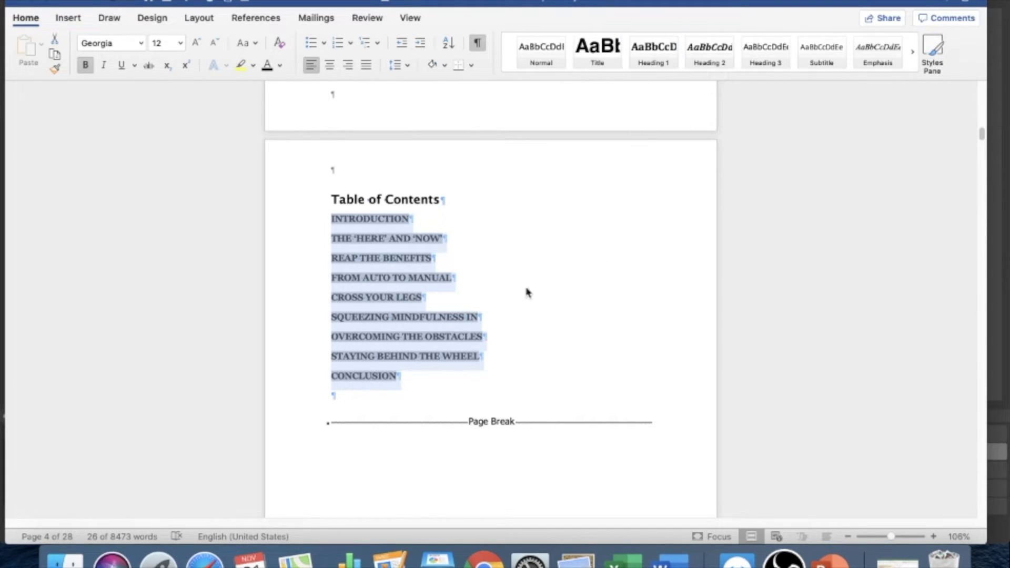
key("BackSpace")
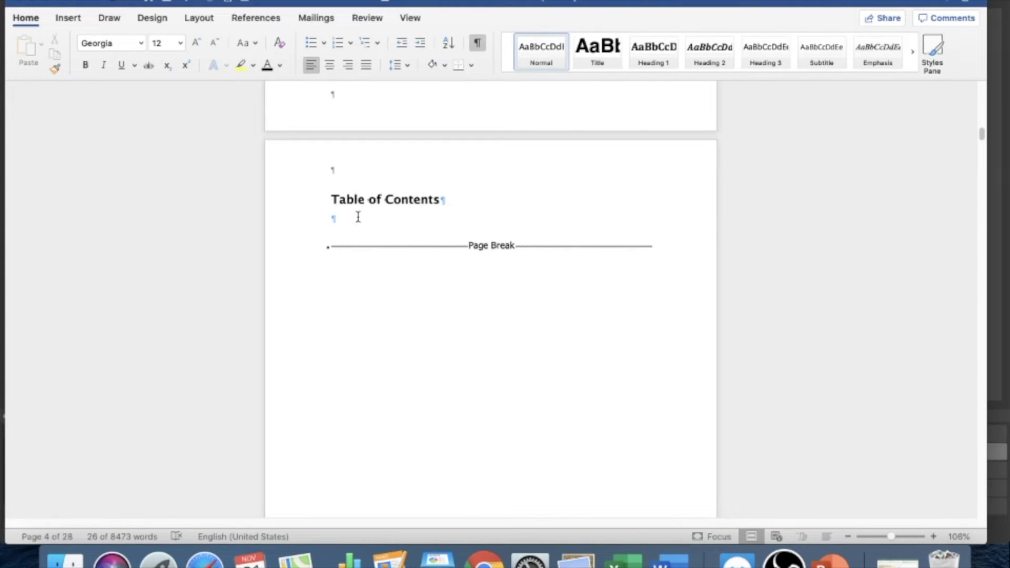
left_click(244, 26)
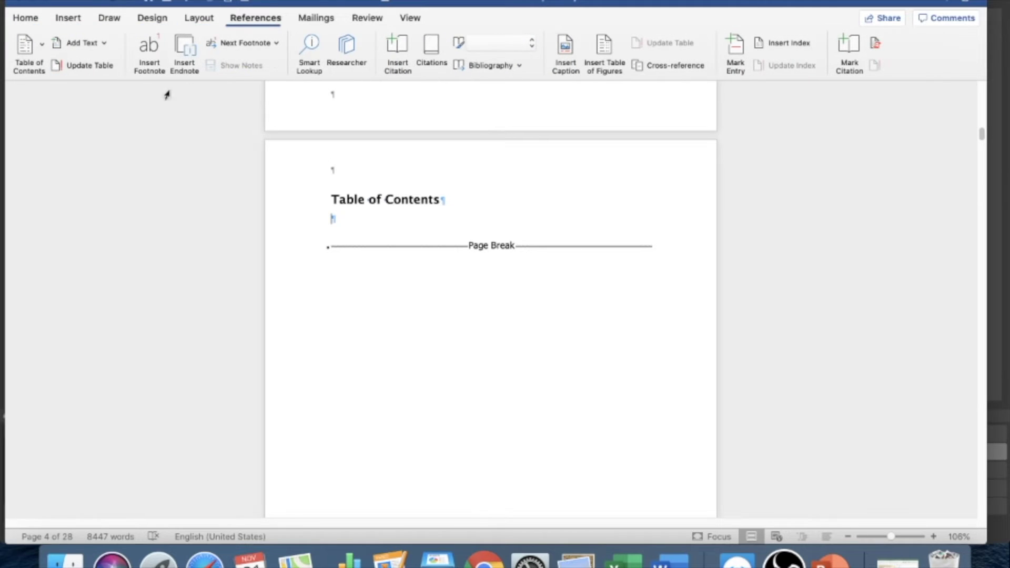
Step: Set up a custom From template table of contents with hyperlinks and no page numbers
left_click(41, 52)
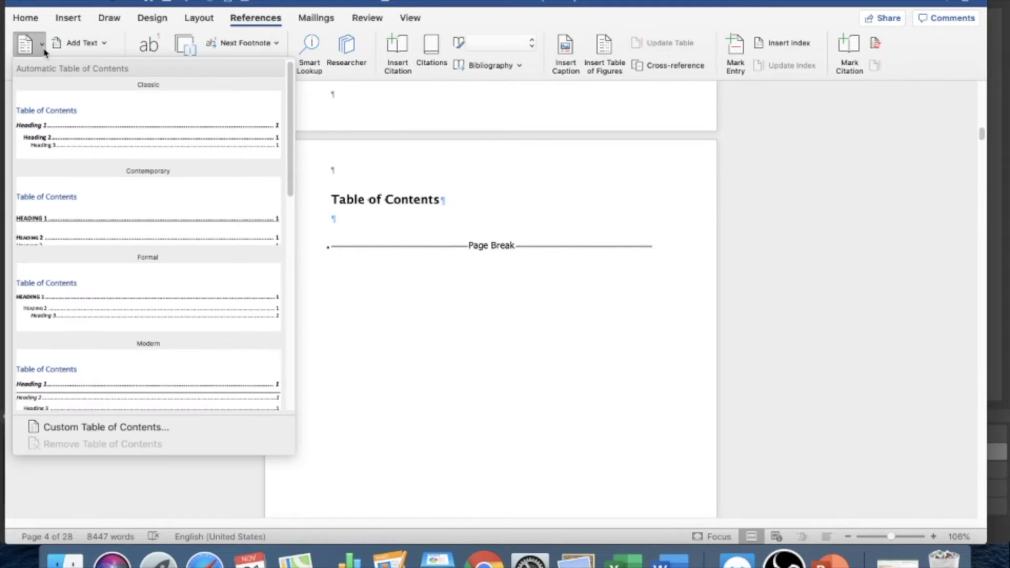
left_click(176, 428)
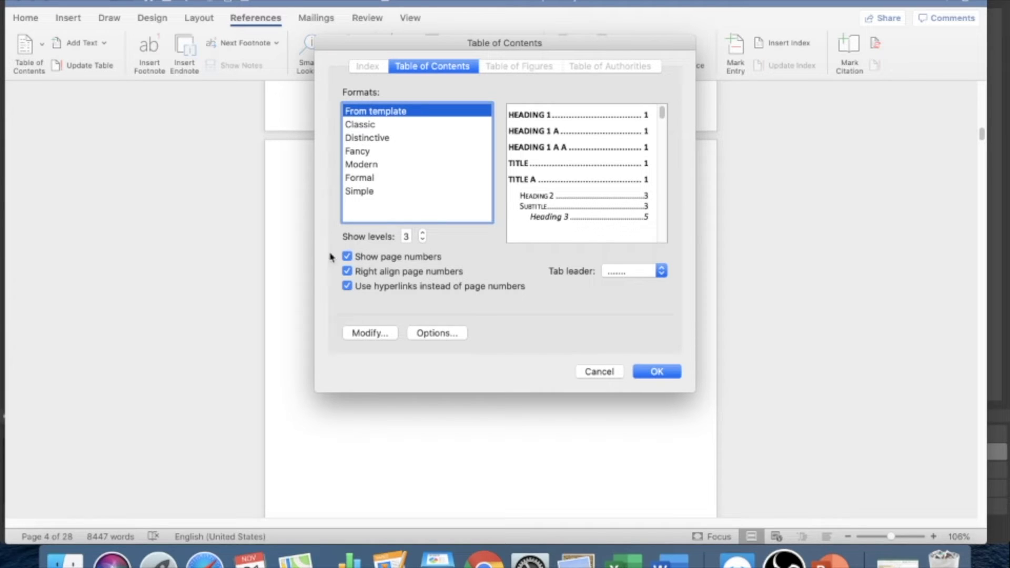
left_click(369, 261)
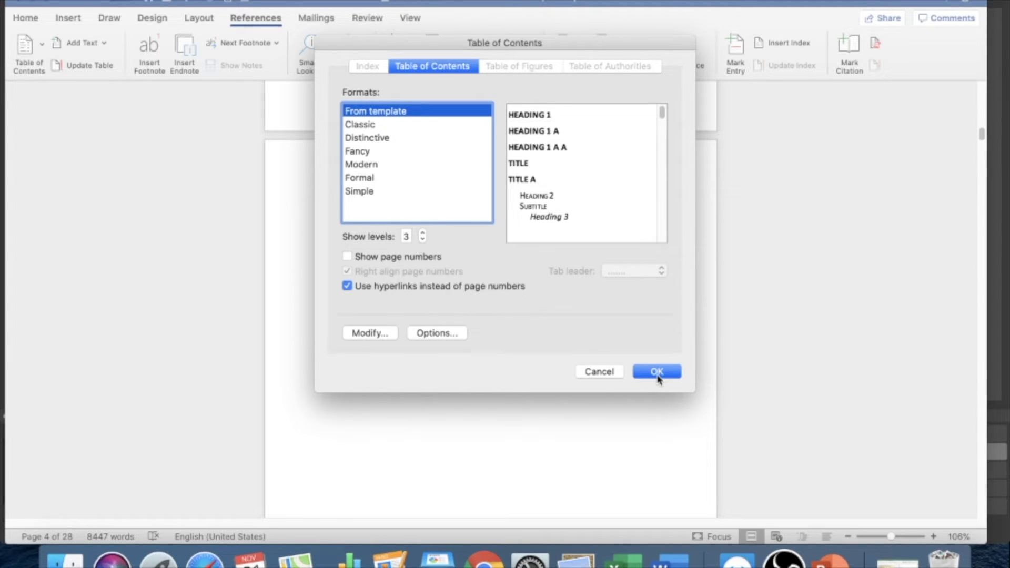
left_click(383, 125)
left_click(377, 138)
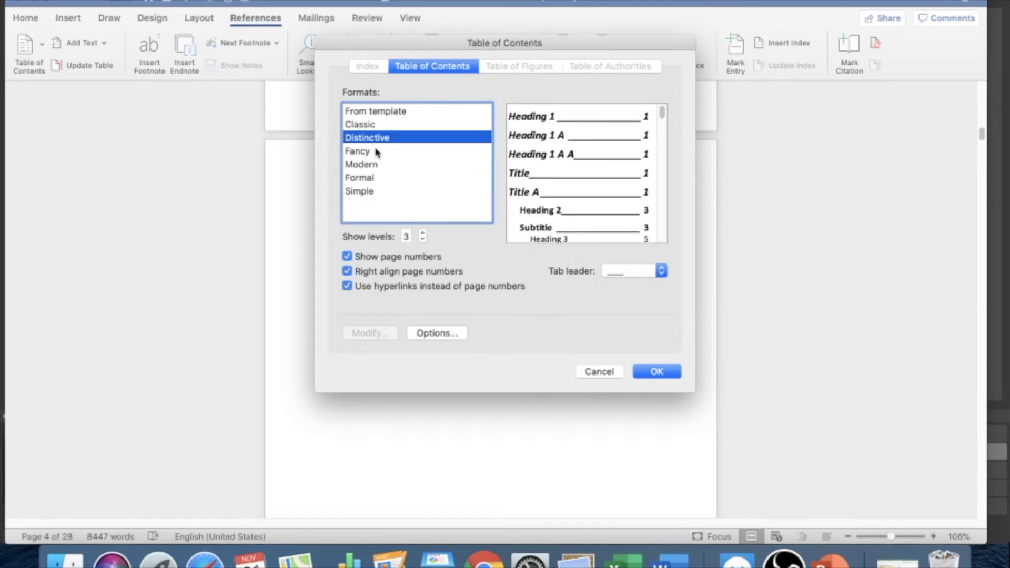
left_click(376, 151)
left_click(381, 111)
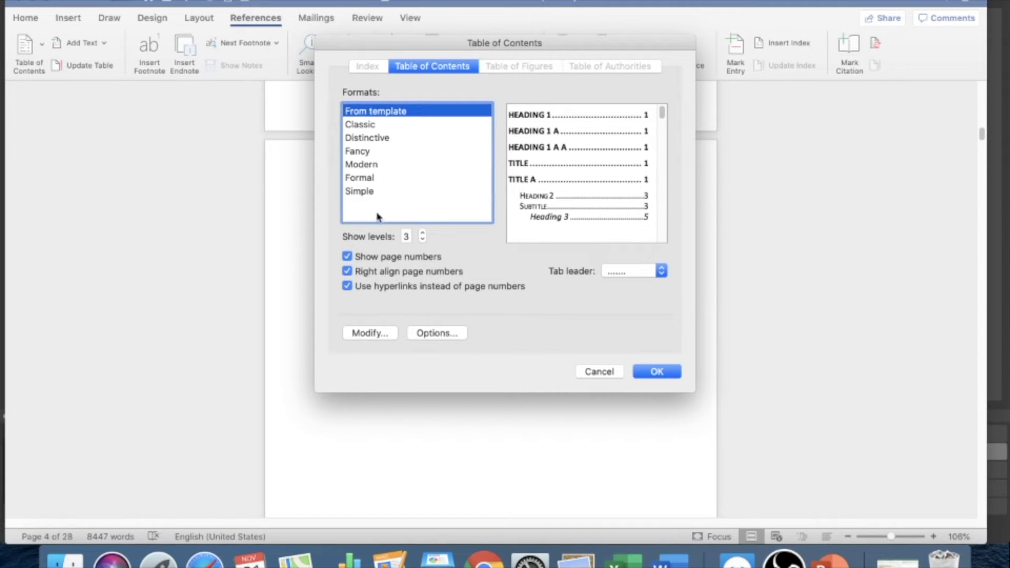
left_click(396, 178)
left_click(388, 192)
left_click(383, 178)
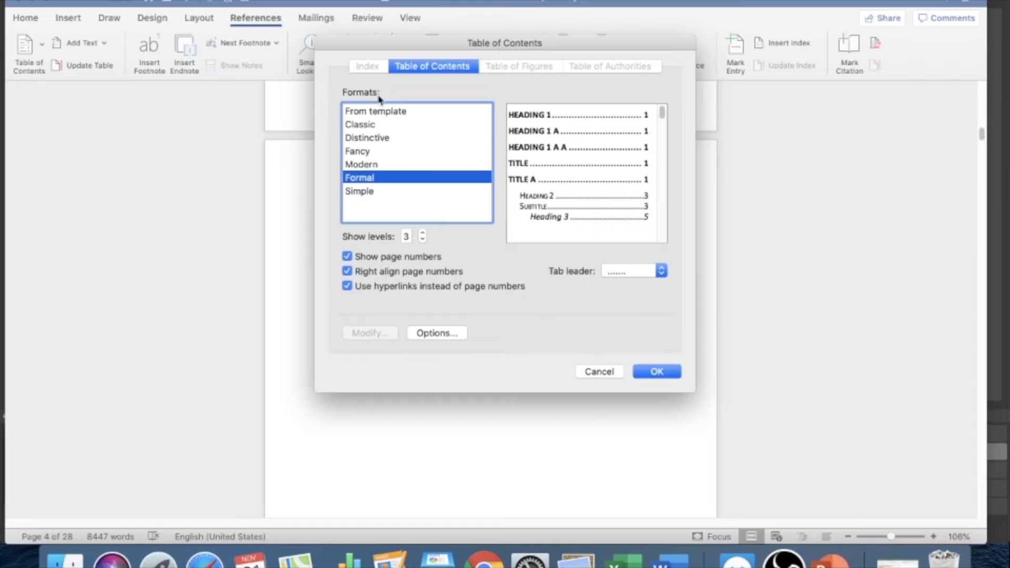
left_click(379, 110)
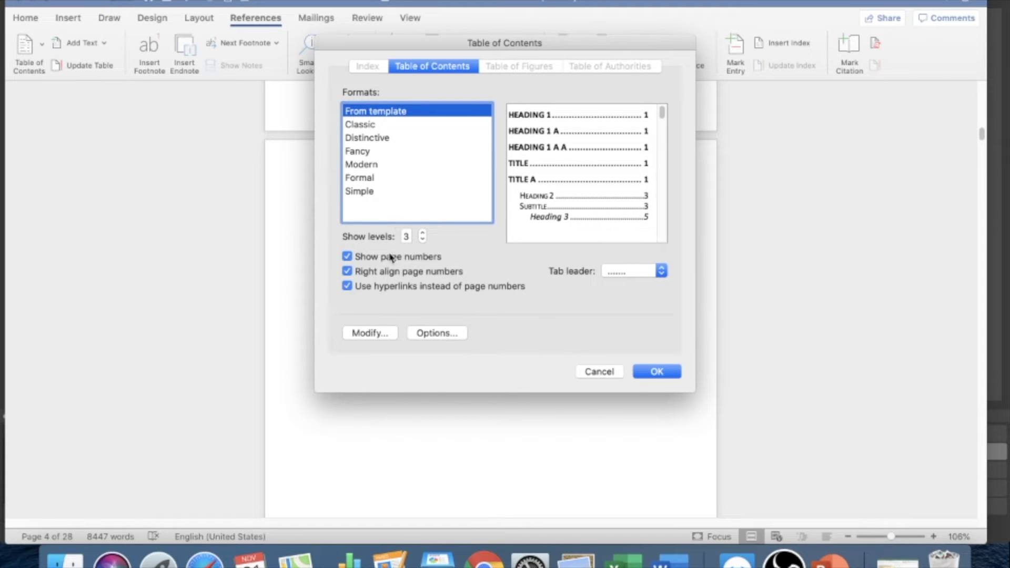
left_click(348, 257)
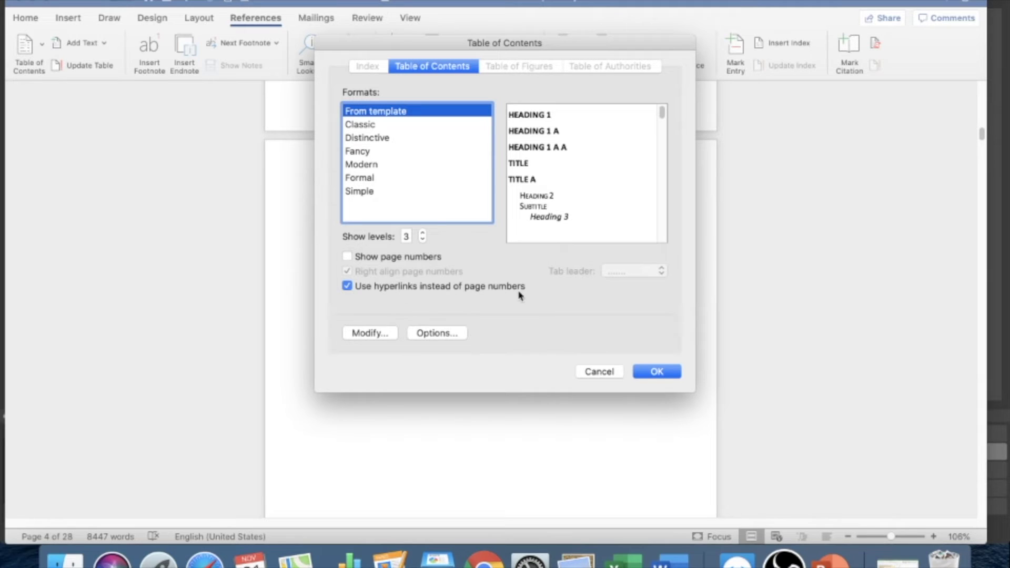
left_click(648, 373)
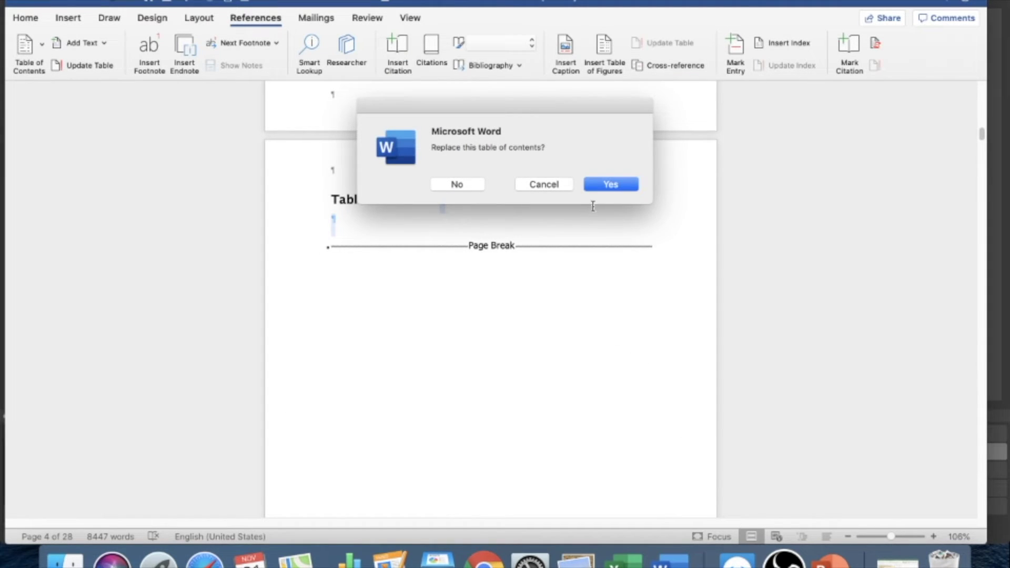
Step: Replace the existing table of contents and test the MINDFULNESS entry's link
left_click(619, 187)
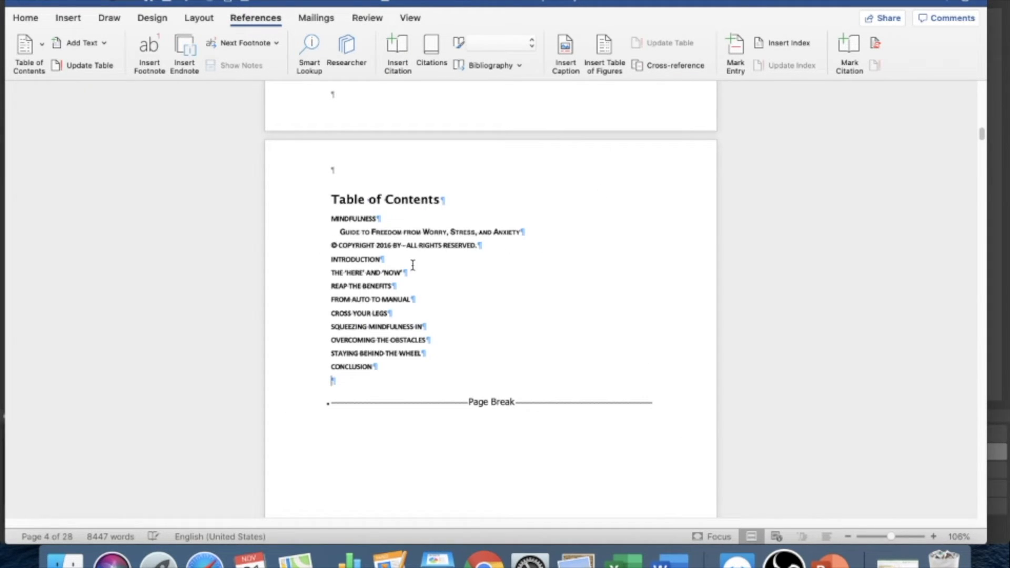
scroll(374, 189, "down", 2)
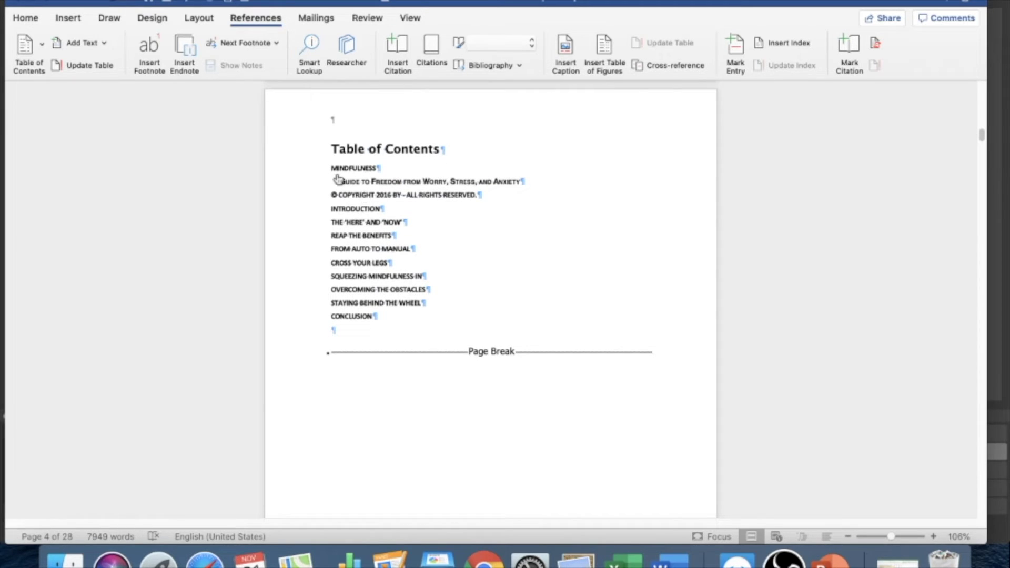
left_click(339, 173)
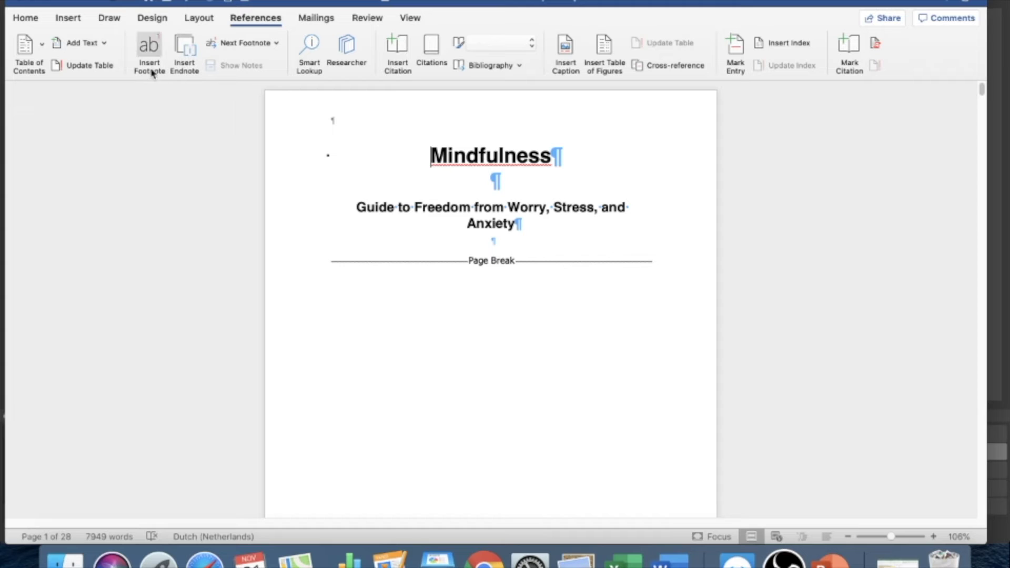
Step: Check which style the copyright heading uses on the Home tab
left_click(30, 20)
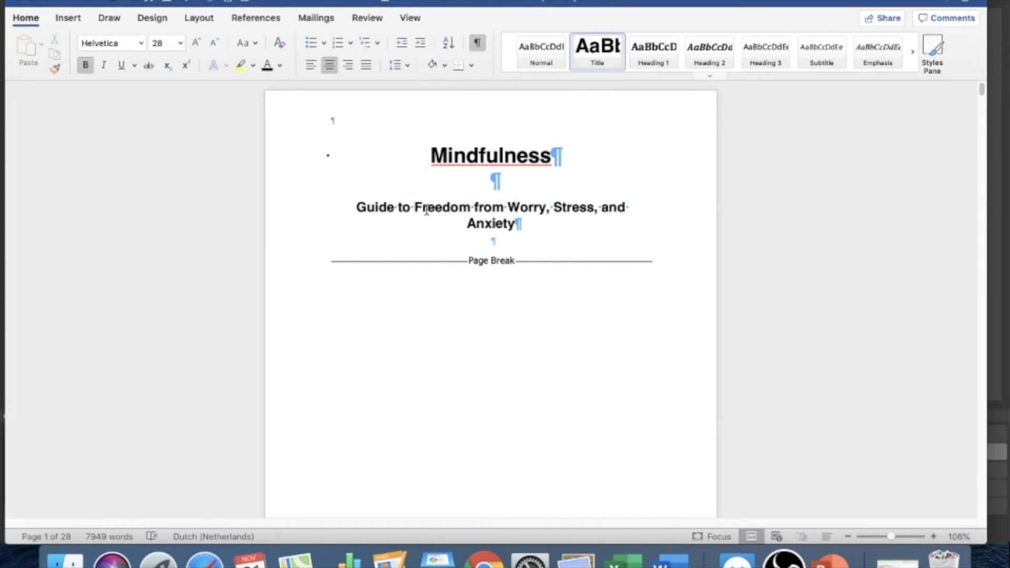
scroll(425, 211, "down", 10)
scroll(428, 306, "down", 5)
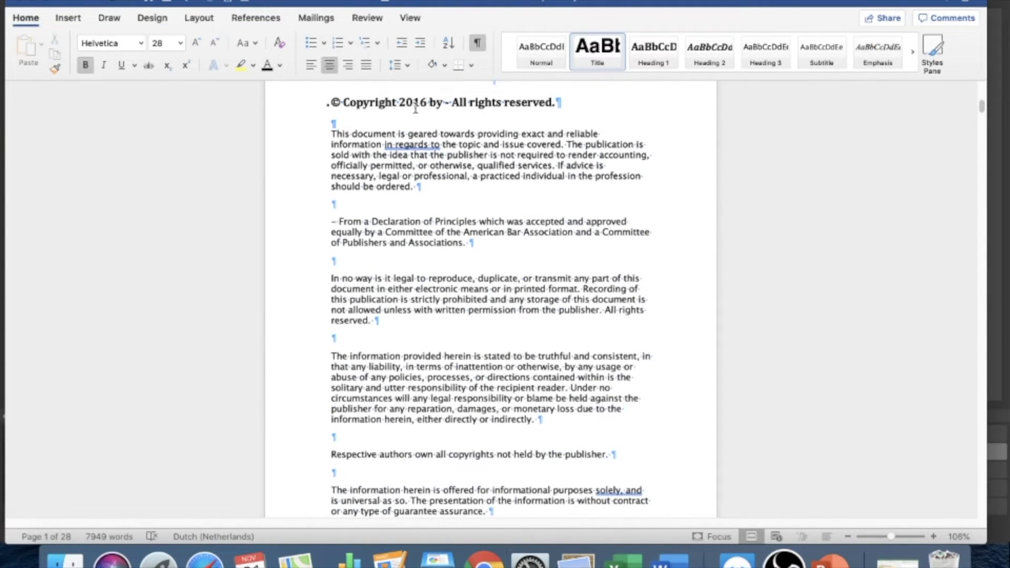
left_click(436, 105)
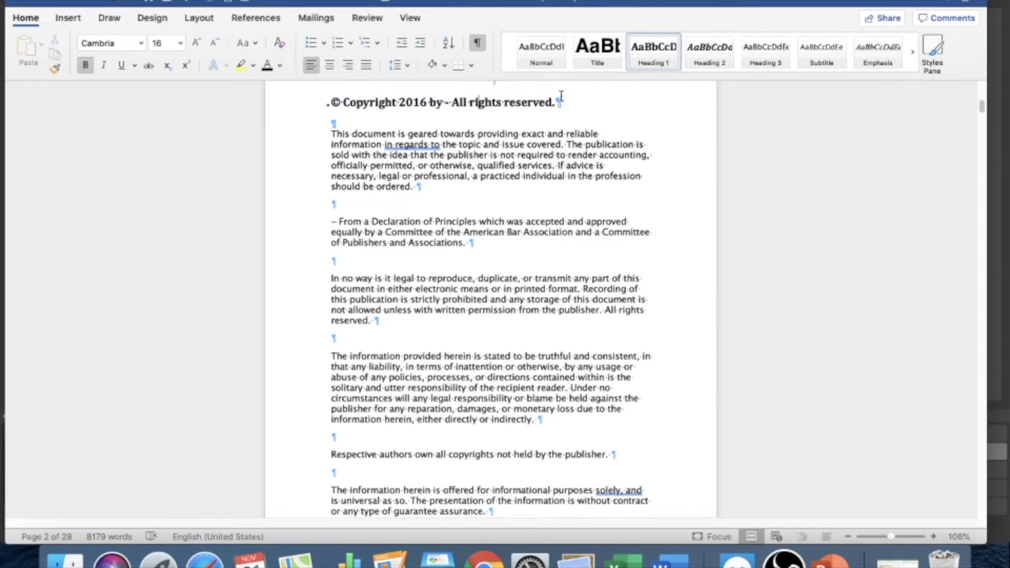
scroll(405, 311, "up", 12)
scroll(404, 311, "down", 4)
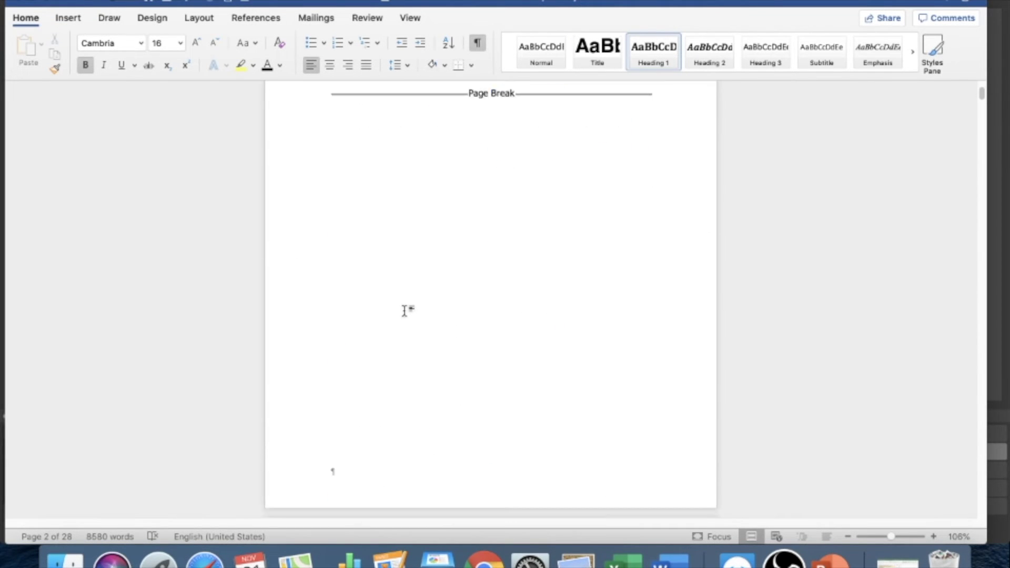
scroll(405, 311, "down", 15)
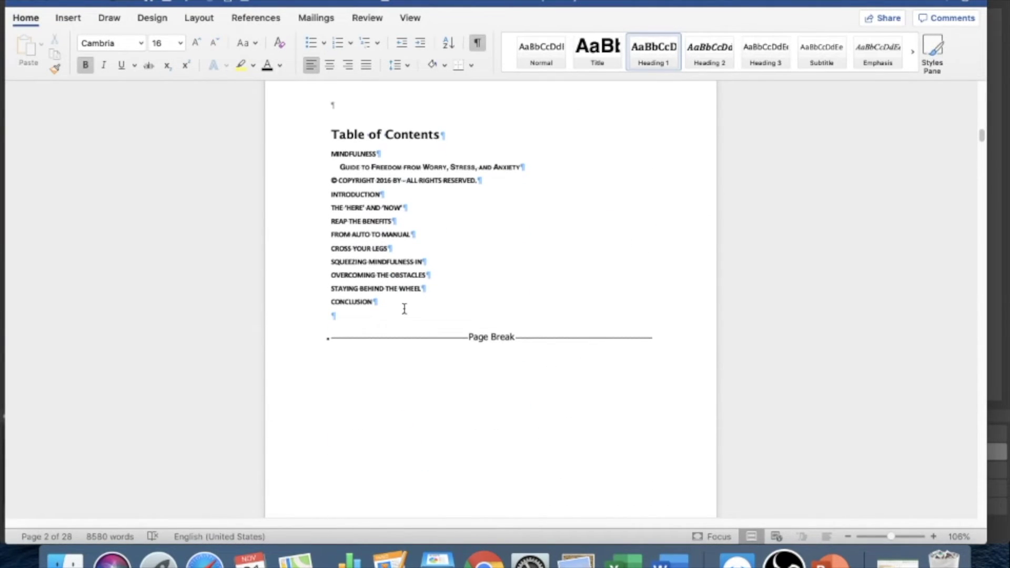
scroll(404, 309, "up", 1)
Step: Remove the MINDFULNESS, subtitle and copyright entries from the table of contents
left_click_drag(387, 162, 333, 164)
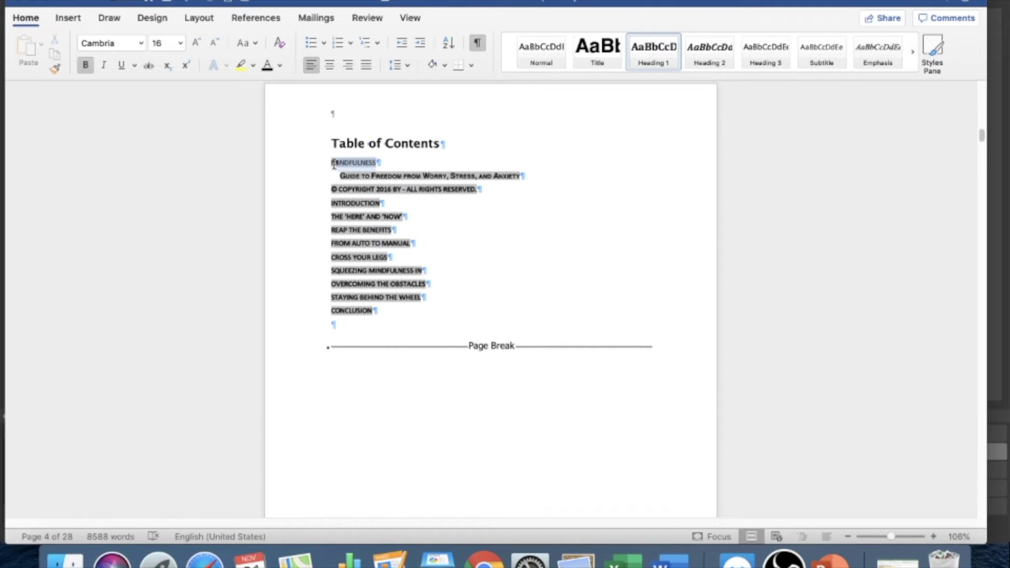
key("BackSpace")
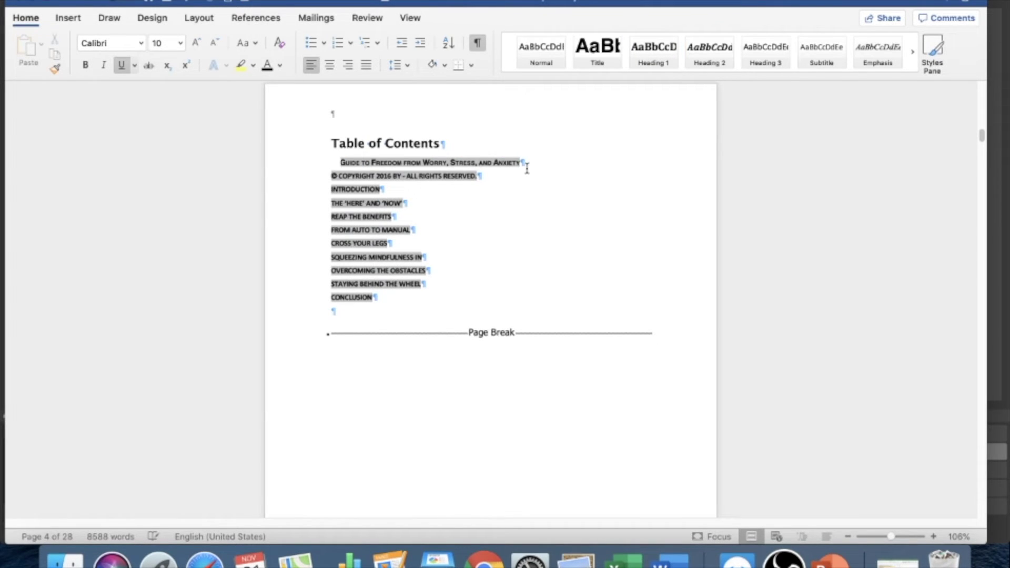
left_click_drag(490, 179, 344, 167)
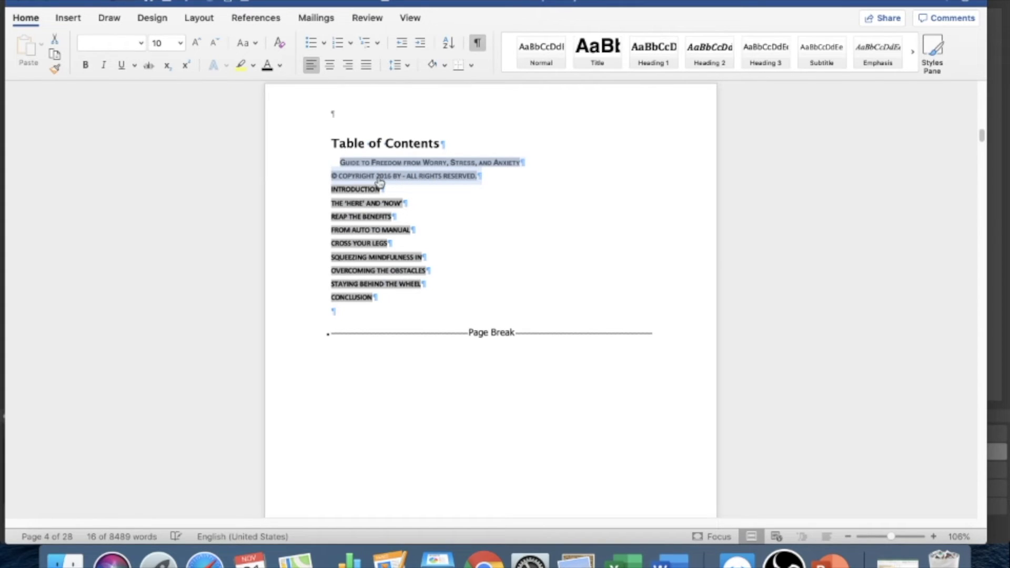
key("BackSpace")
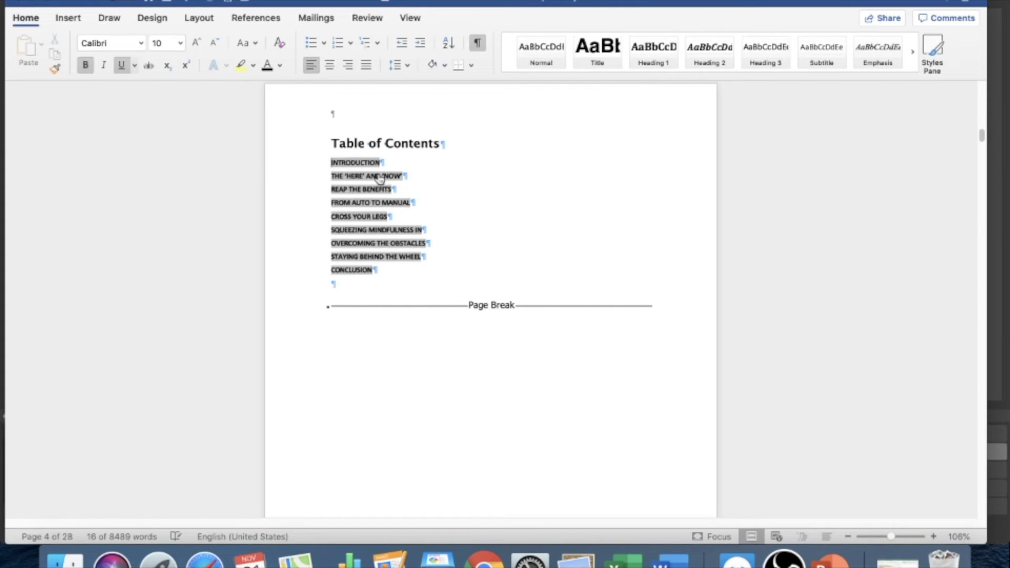
left_click(386, 143)
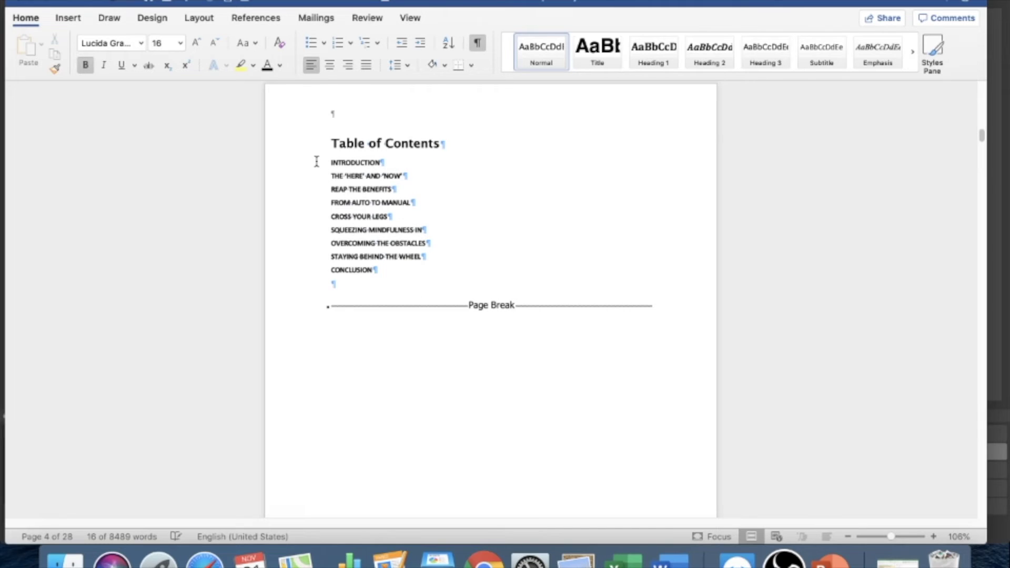
Step: Give the INTRODUCTION–CONCLUSION entries 1.5 line spacing and enlarge them to 11 pt
left_click(363, 144)
left_click_drag(393, 273, 329, 162)
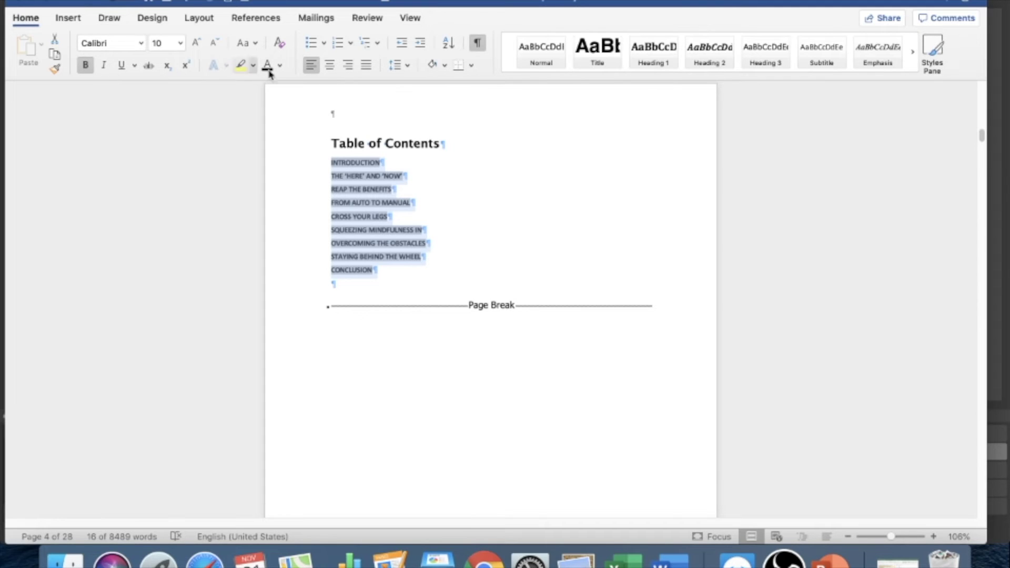
left_click(408, 65)
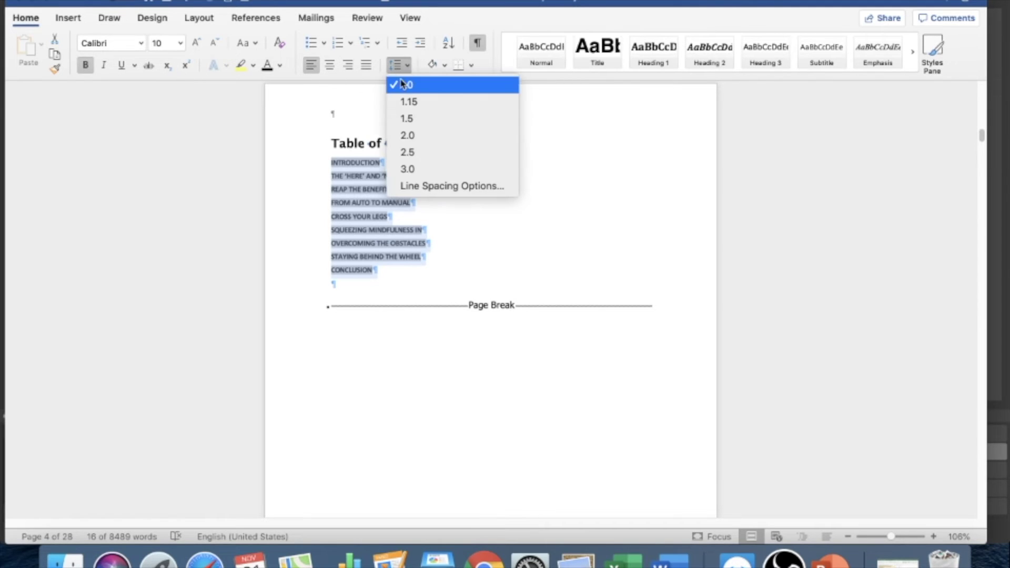
left_click(407, 117)
left_click(196, 43)
left_click(196, 42)
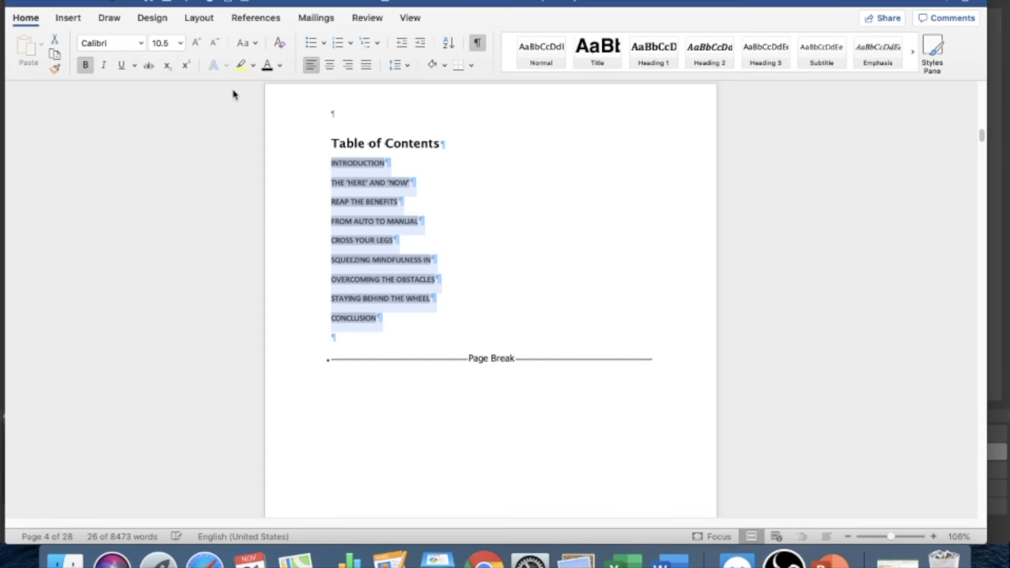
left_click(417, 143)
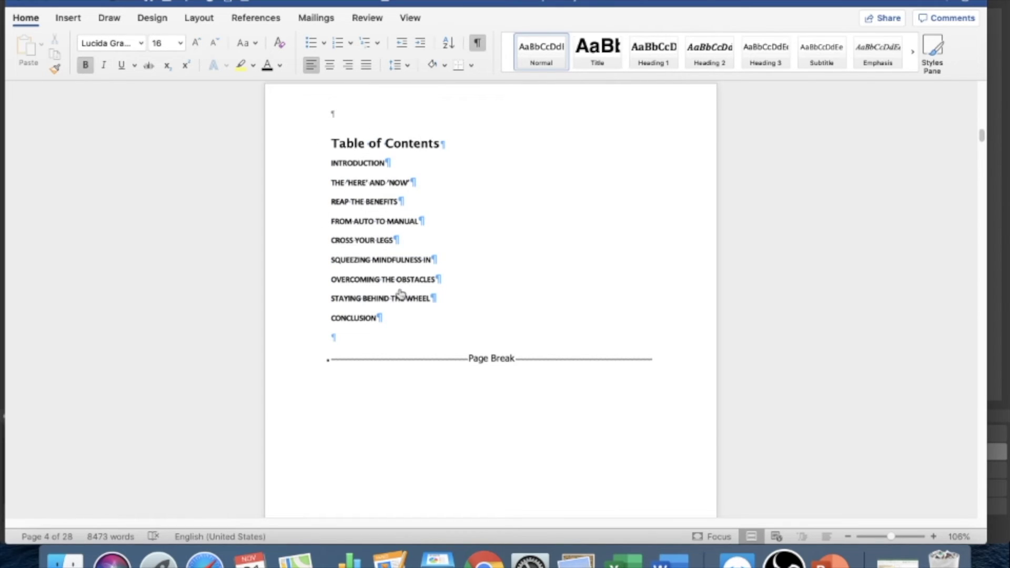
Step: Test the FROM AUTO TO MANUAL and CONCLUSION contents links, landing on page 28
left_click(372, 223)
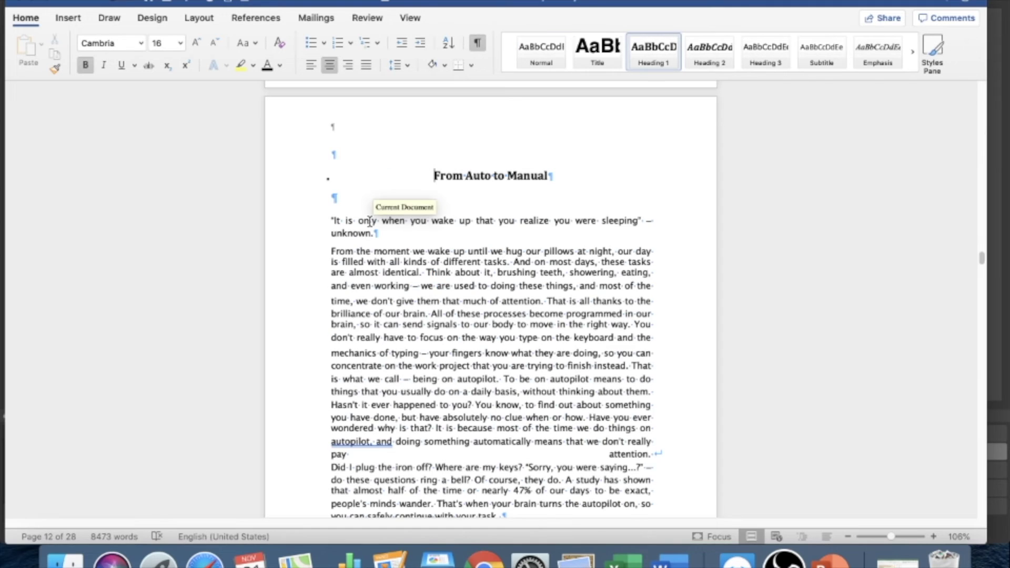
scroll(403, 197, "up", 15)
scroll(402, 197, "up", 15)
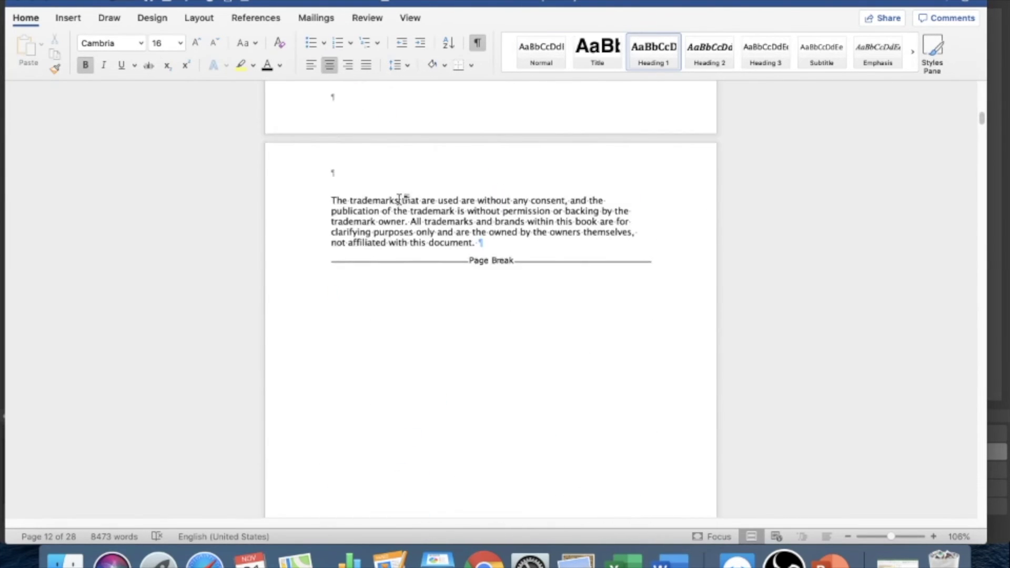
scroll(382, 233, "down", 15)
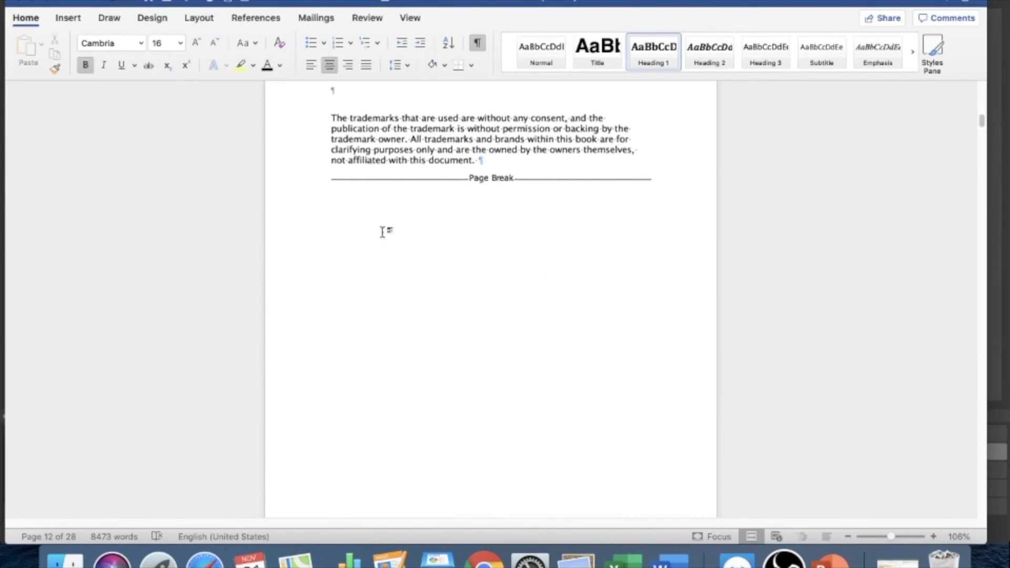
scroll(383, 237, "up", 10)
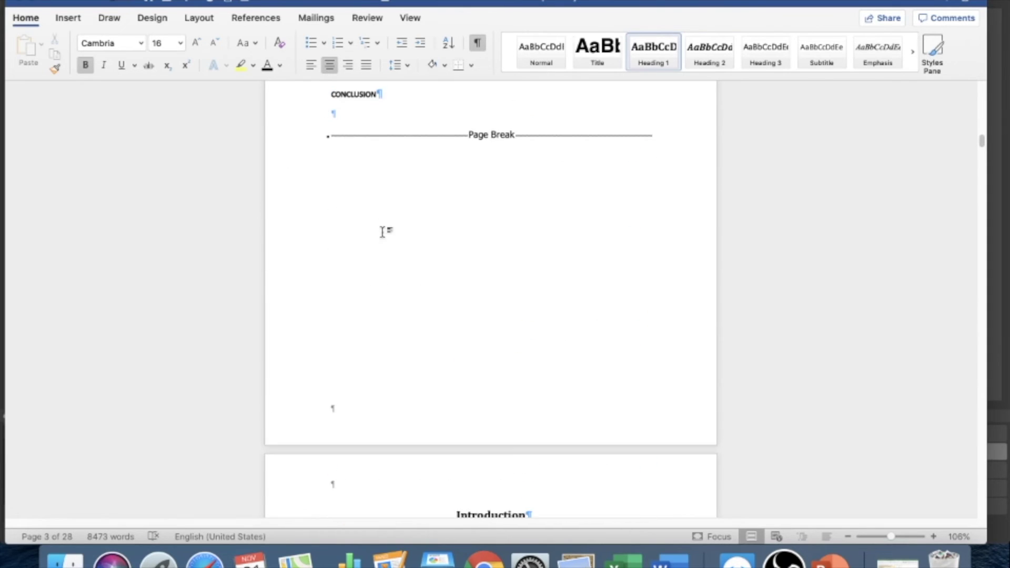
left_click(366, 198)
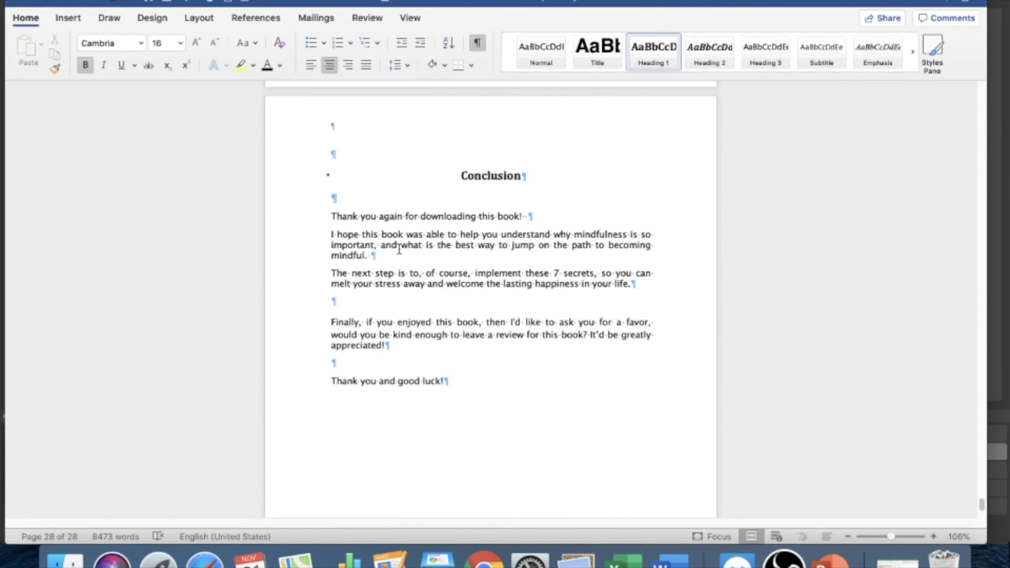
left_click(496, 199)
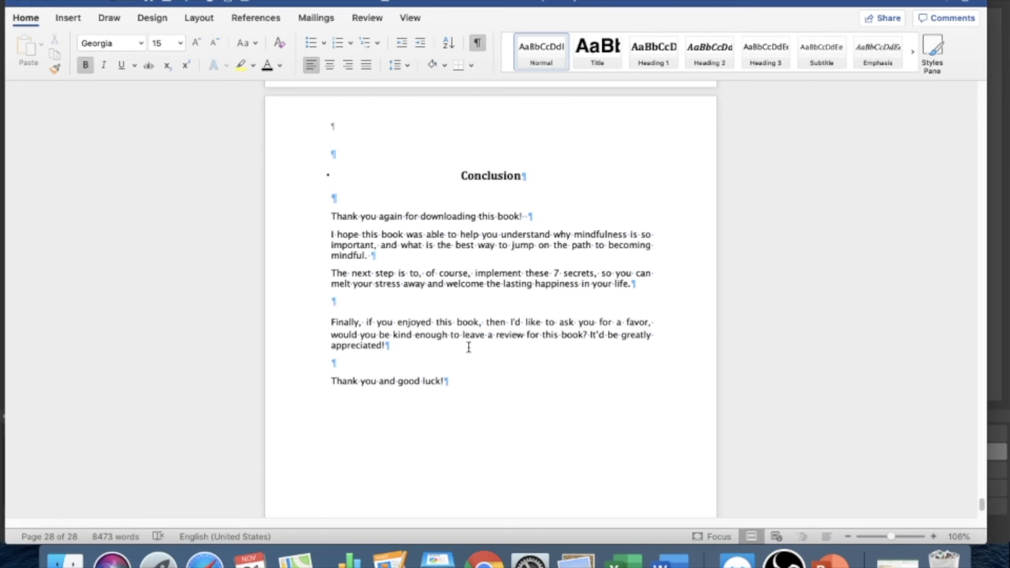
Step: Start a new paragraph after 'appreciated!' and type 'Click here to leave a review!'
left_click_drag(421, 335, 581, 335)
left_click(441, 336)
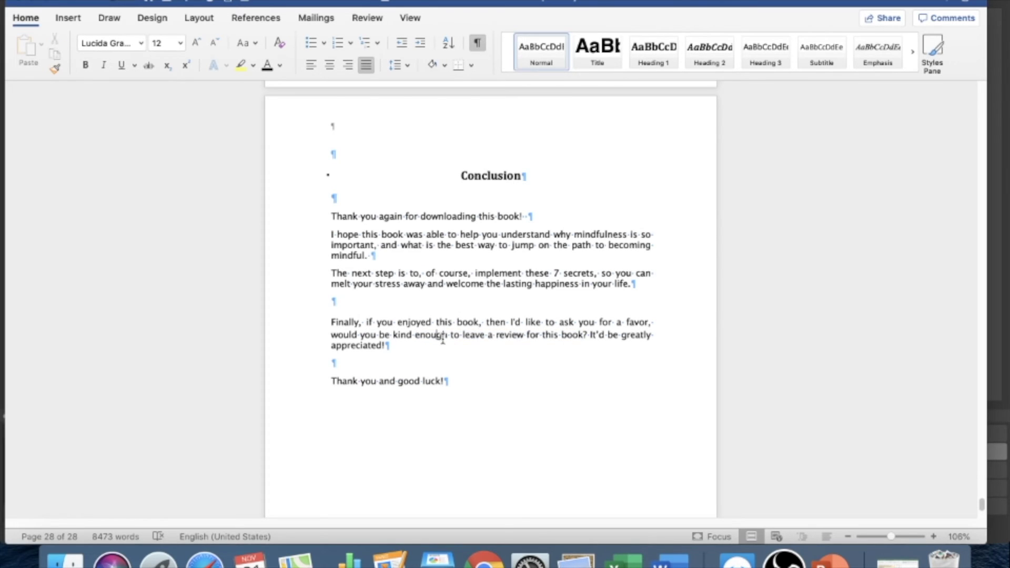
left_click(434, 356)
key("Return")
type("click here to leave a ")
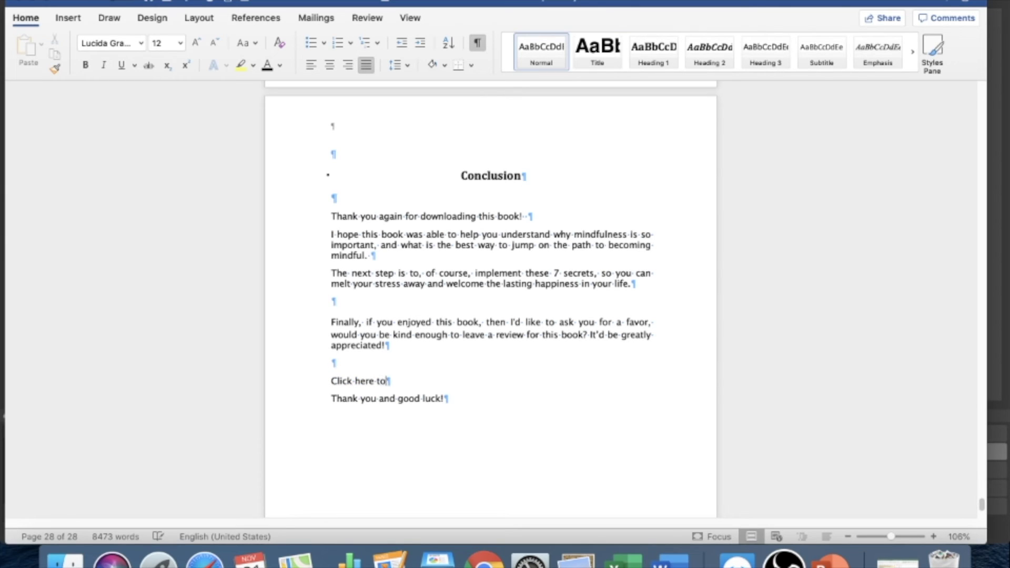
type("review!")
Step: Add an empty paragraph after the review line and select 'Click here to leave a review!'
key("shift+Return")
key("BackSpace")
key("Return")
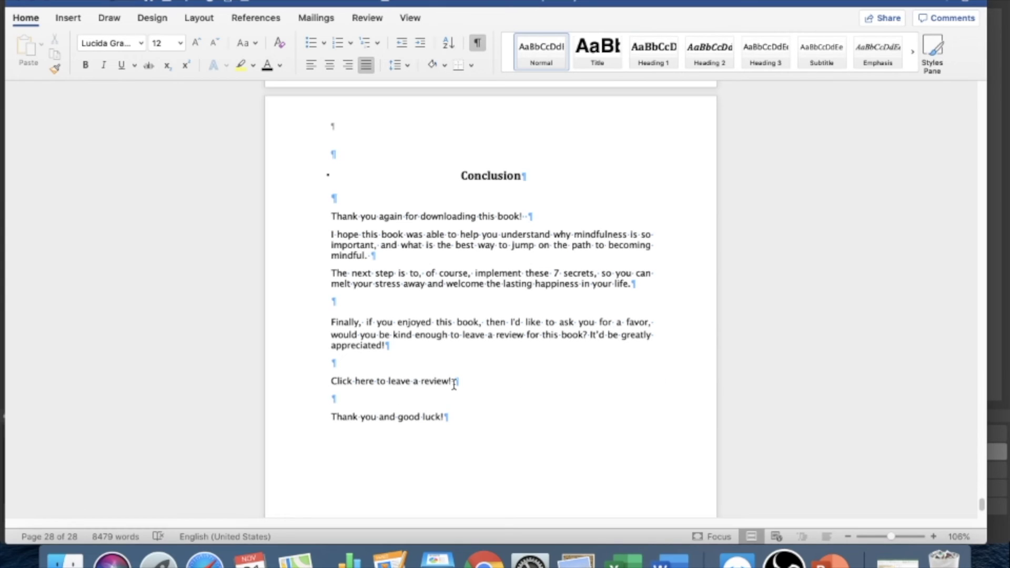
left_click_drag(453, 382, 342, 377)
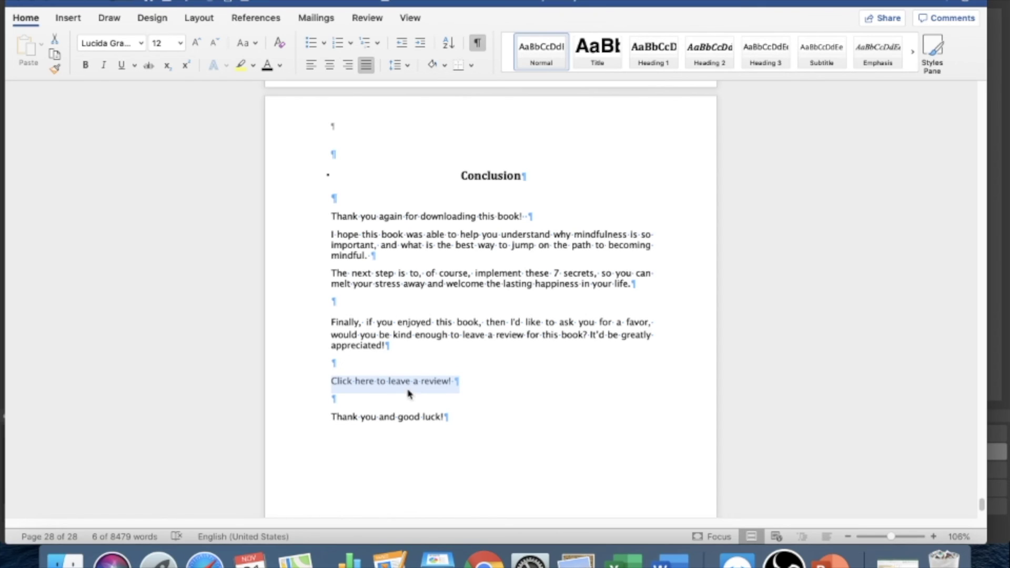
right_click(369, 384)
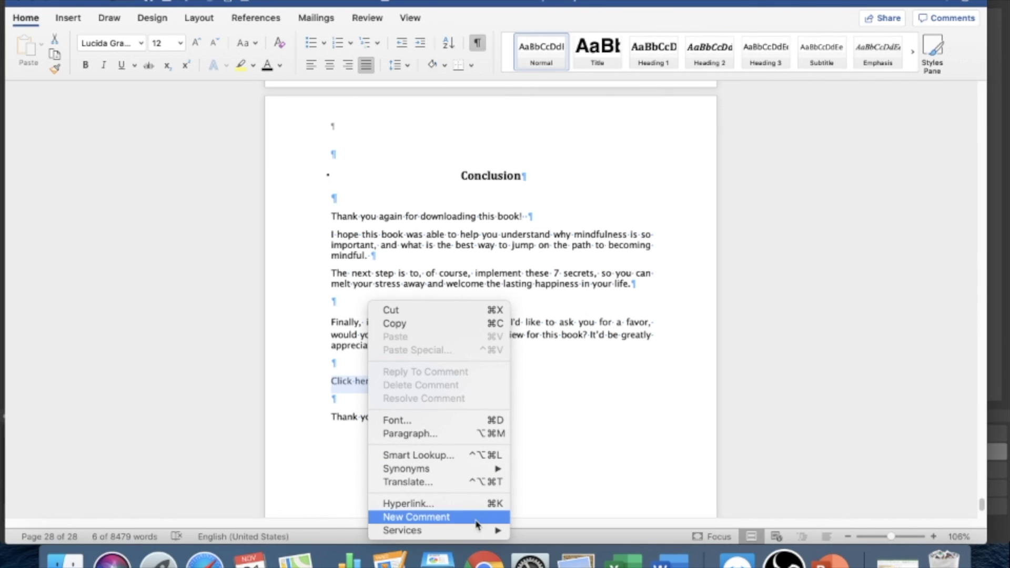
left_click(466, 505)
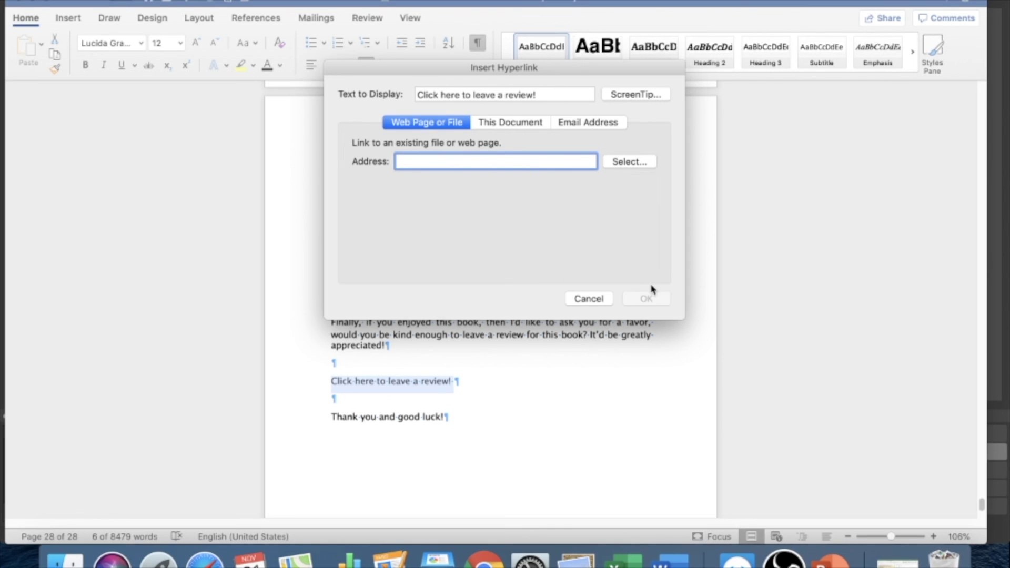
left_click(581, 303)
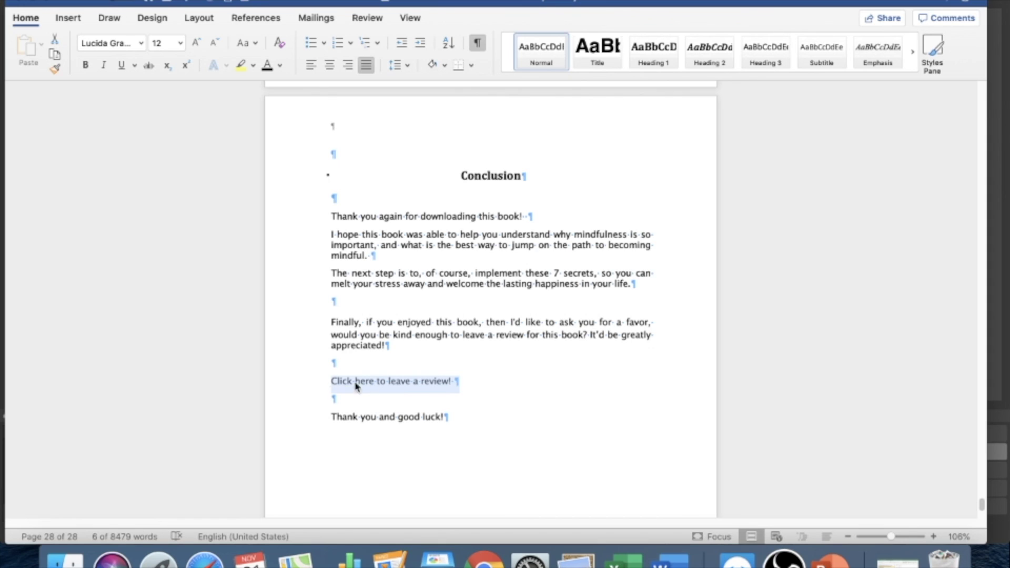
left_click(384, 385)
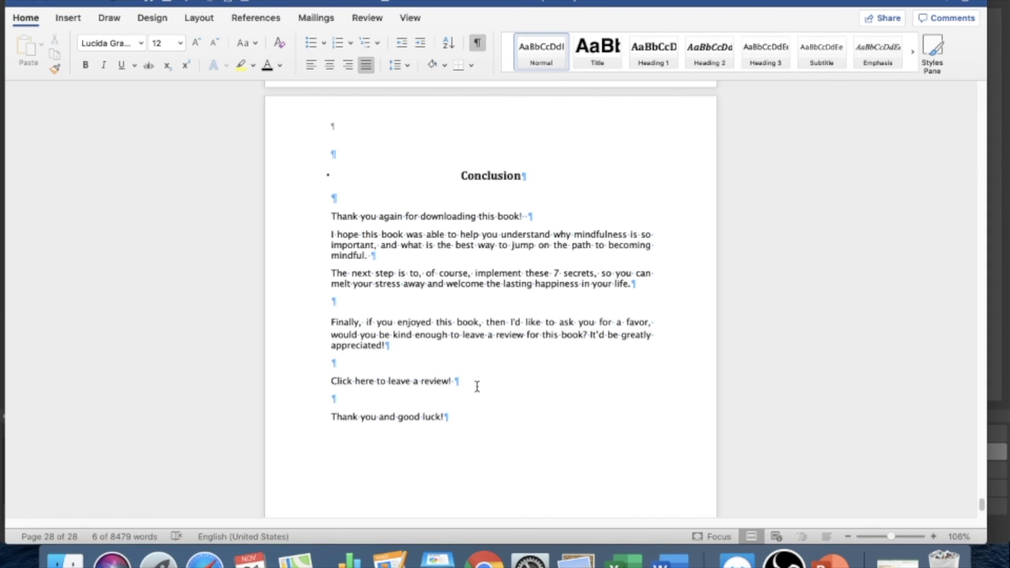
Step: Scroll to the top of the manuscript and down to the copyright notice on page 2
scroll(793, 390, "up", 3)
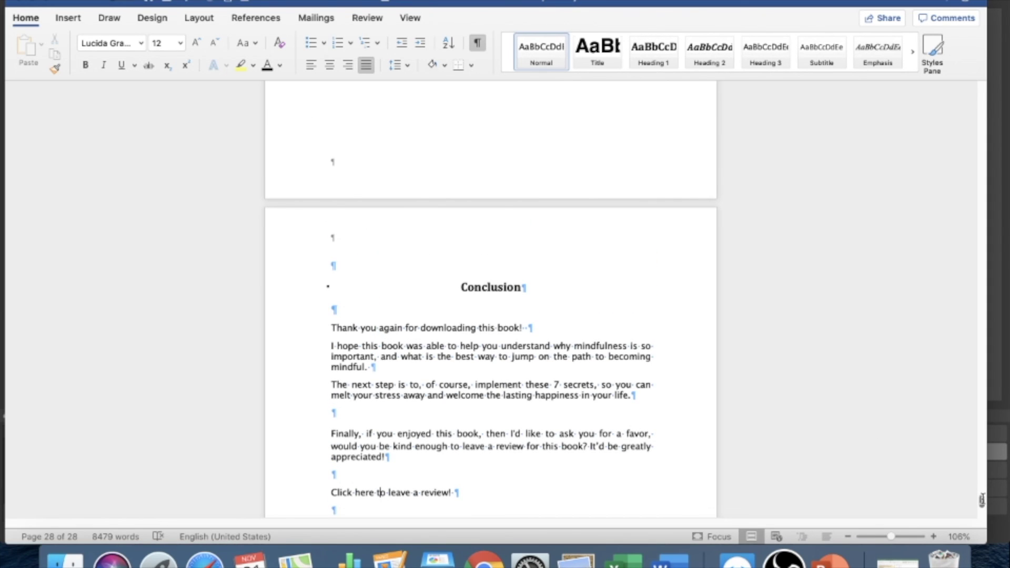
left_click_drag(981, 500, 945, 84)
scroll(454, 446, "down", 1)
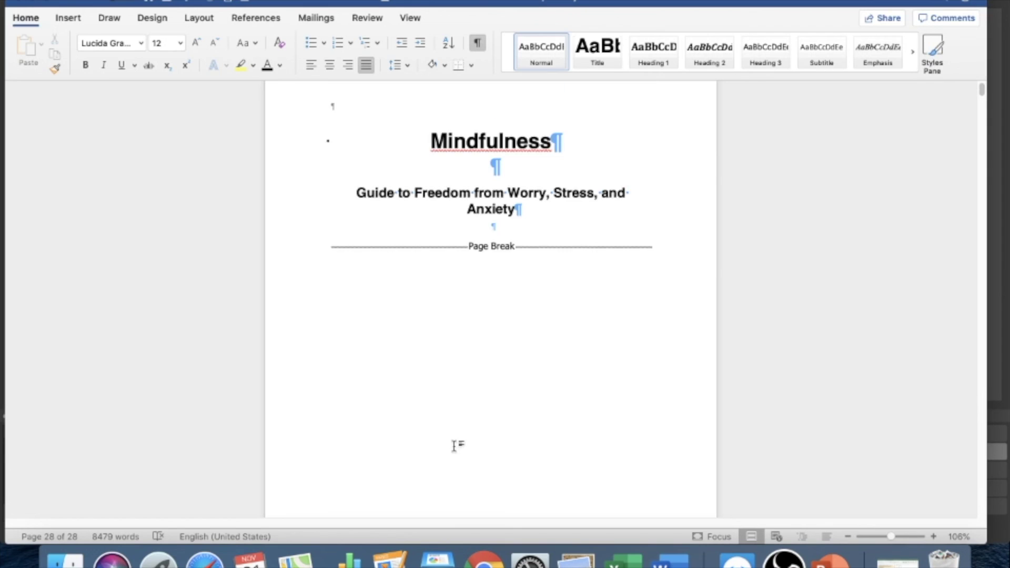
scroll(454, 445, "down", 10)
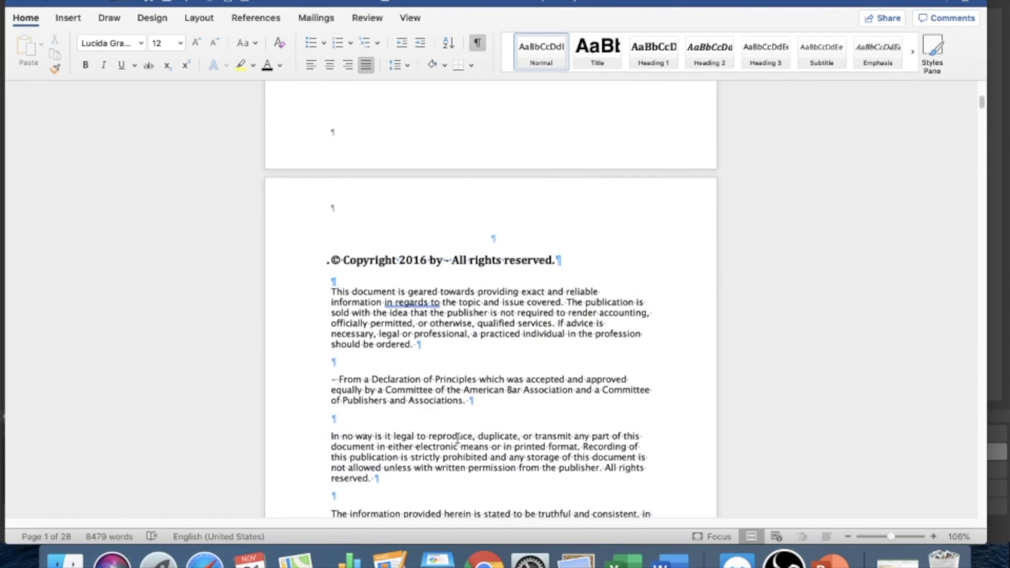
scroll(457, 437, "down", 5)
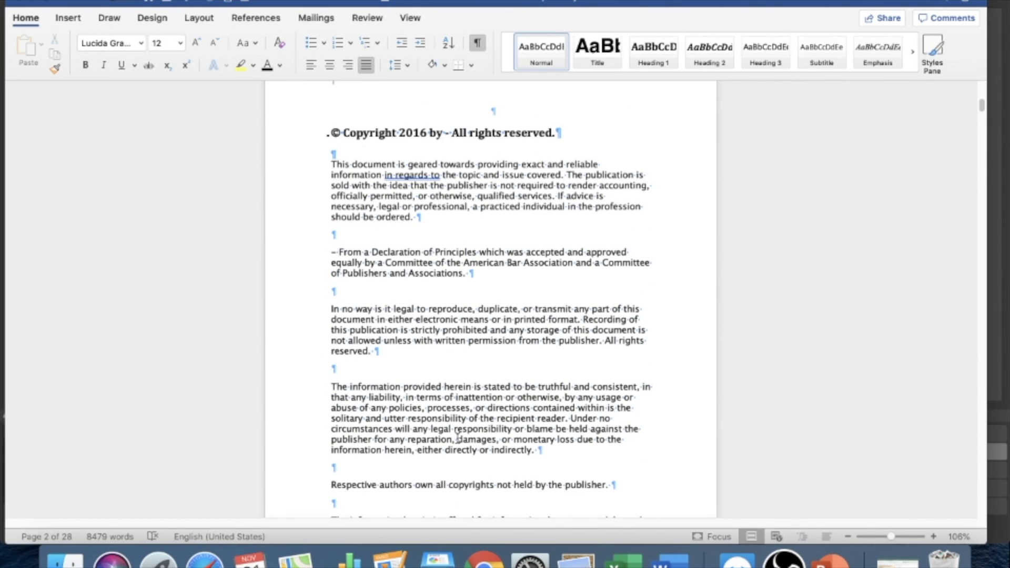